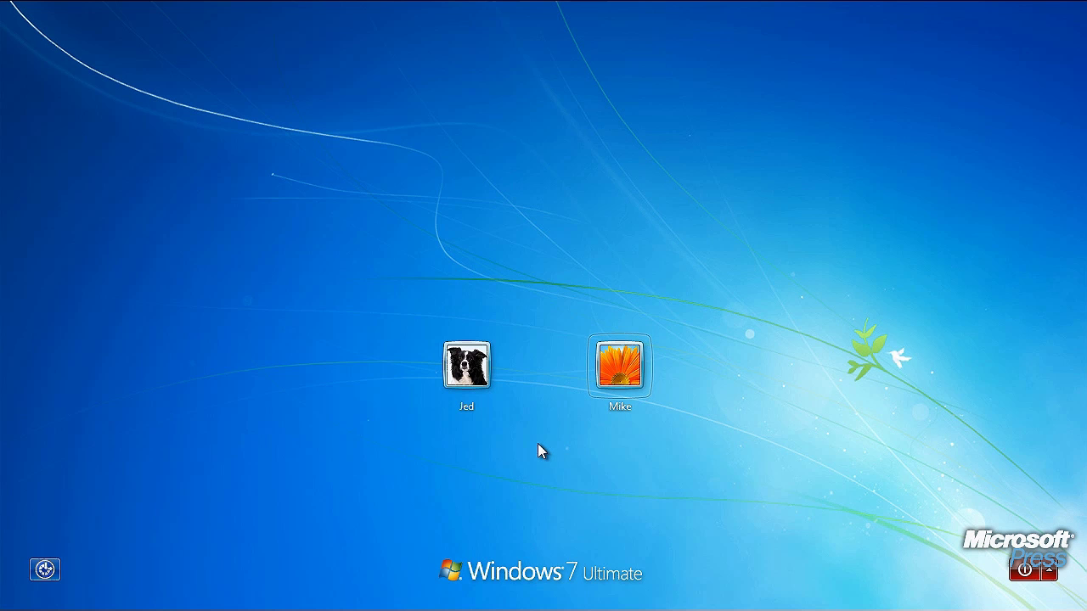
Switch from the flower-picture account's password prompt to the account with the dog picture
{"action": "left_click", "coordinate": [619, 373]}
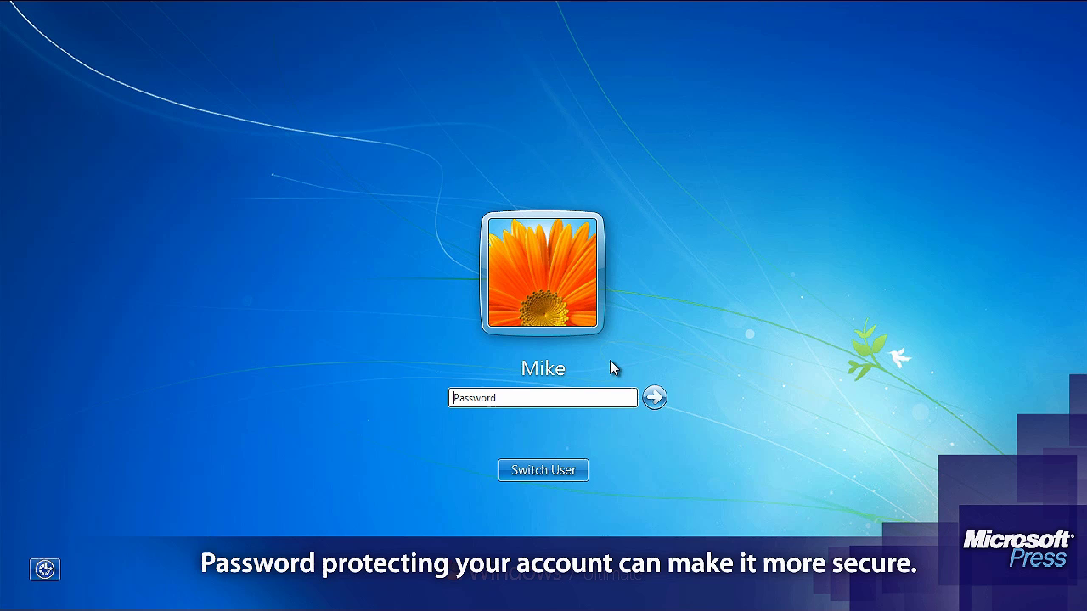
{"action": "left_click", "coordinate": [593, 395]}
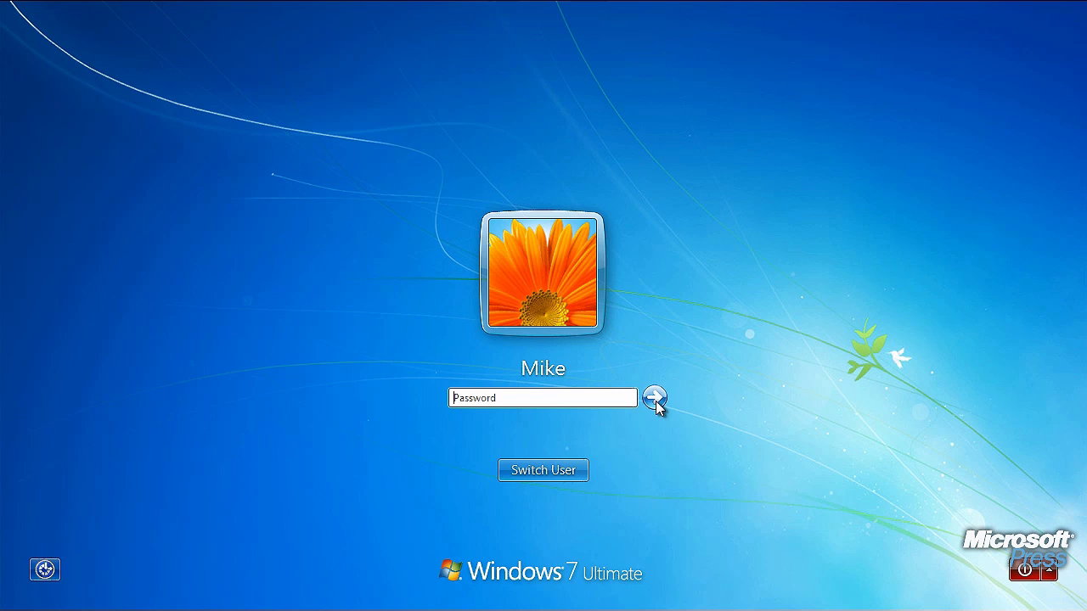
{"action": "left_click", "coordinate": [547, 472]}
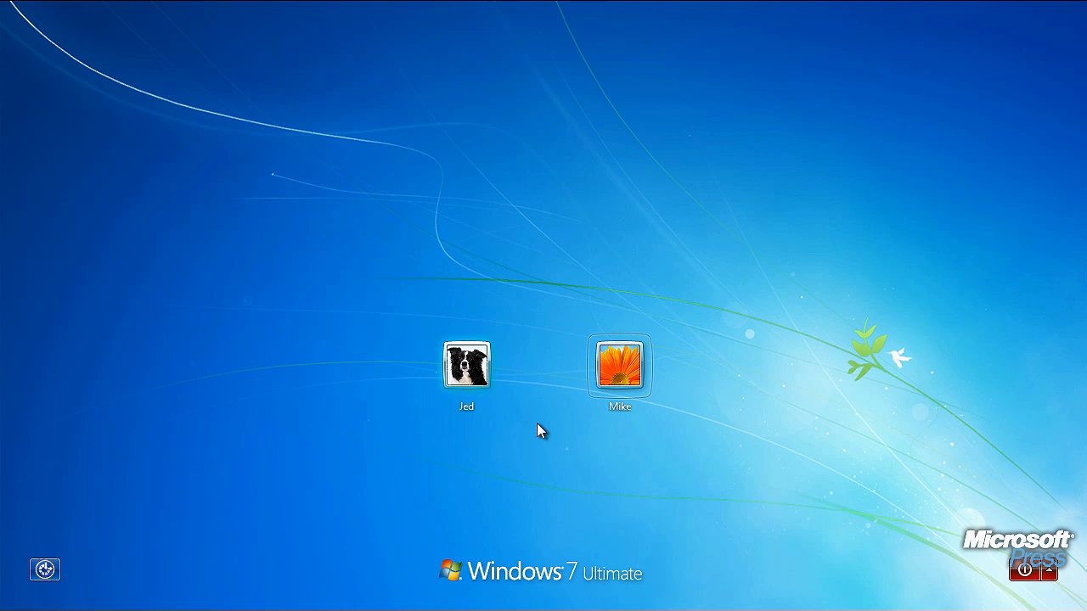
{"action": "left_click", "coordinate": [481, 379]}
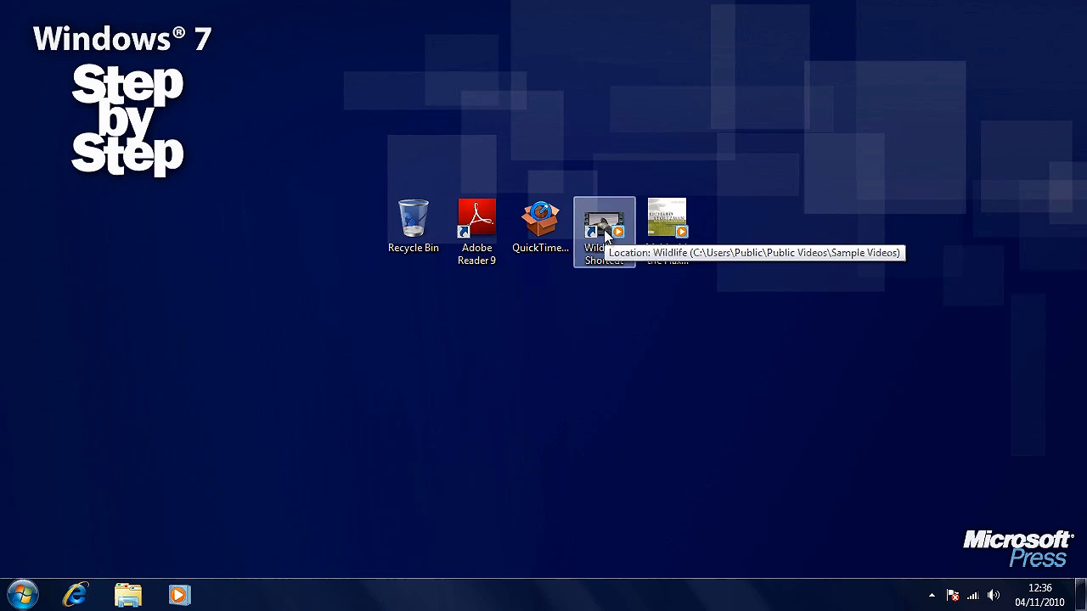
Examine the desktop icons, selecting the QuickTime, Maid with the Flaxen Hair, Wildlife shortcut and Adobe Reader 9 items
{"action": "mouse_move", "coordinate": [553, 229]}
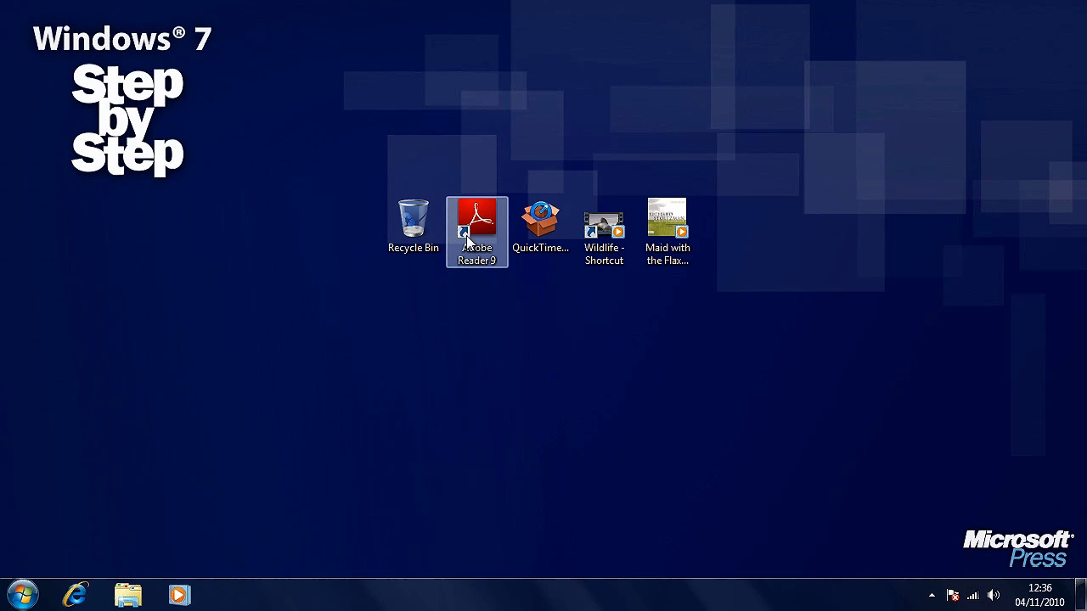
{"action": "left_click", "coordinate": [532, 243]}
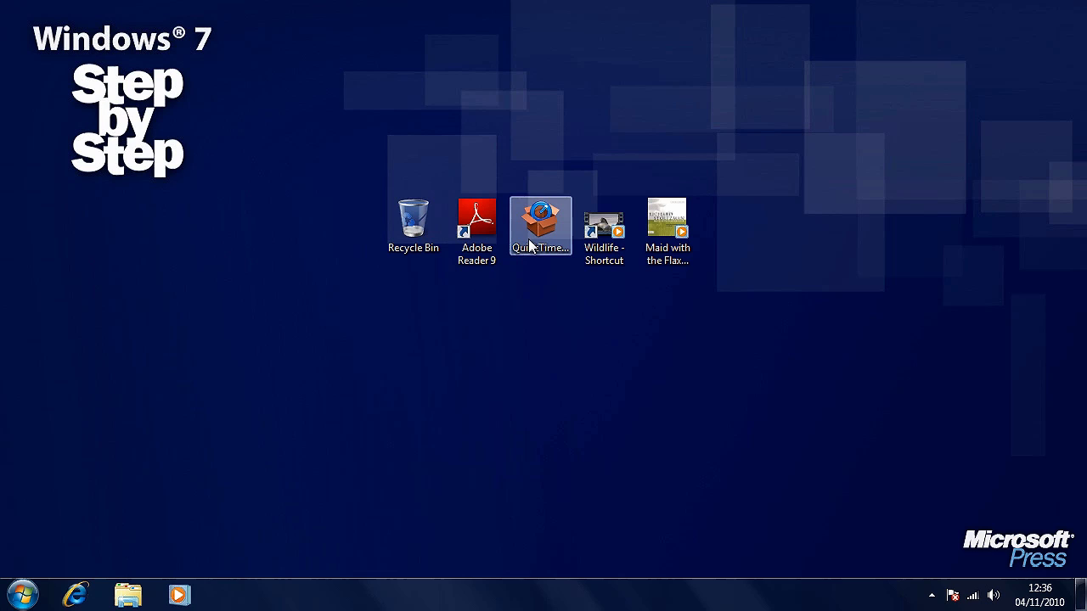
{"action": "left_click", "coordinate": [660, 258]}
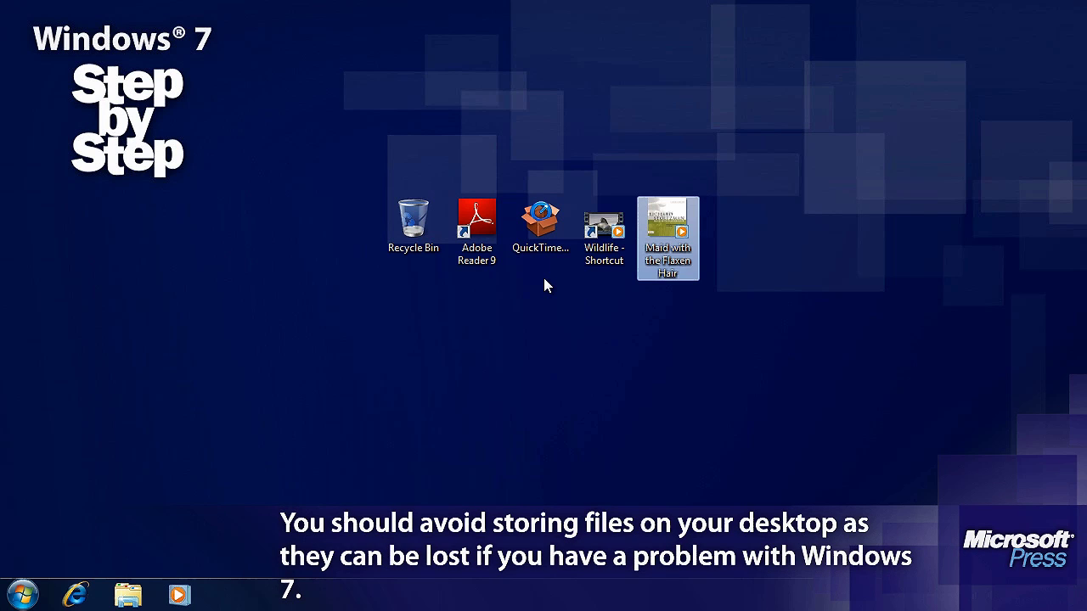
{"action": "left_click", "coordinate": [595, 255]}
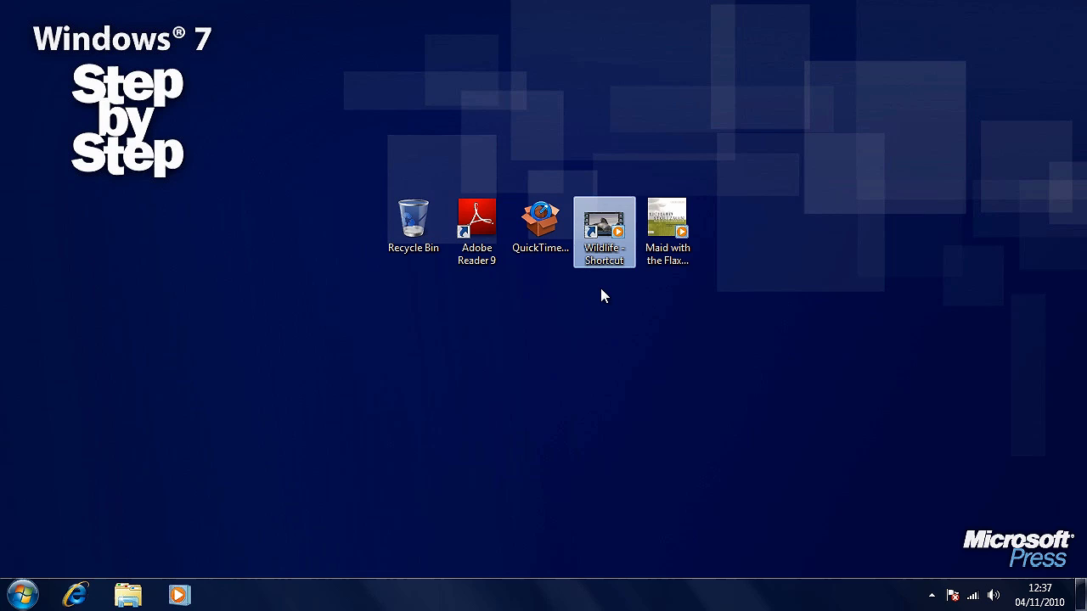
{"action": "left_click", "coordinate": [476, 240]}
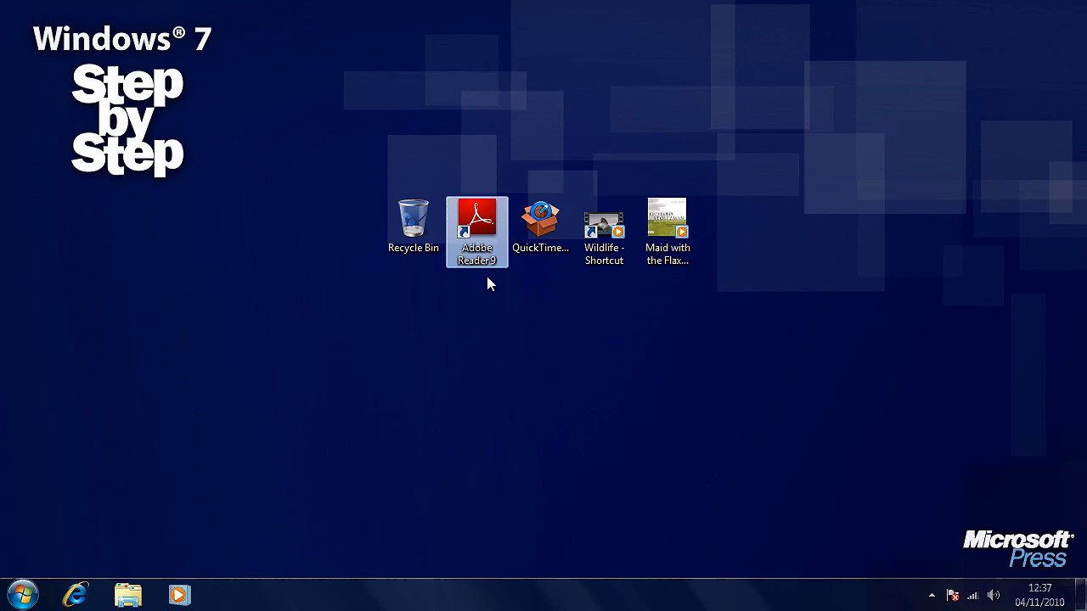
Review the available actions for the Adobe Reader 9 and Wildlife shortcuts, including the Wildlife shortcut's Send to destinations
{"action": "right_click", "coordinate": [488, 237]}
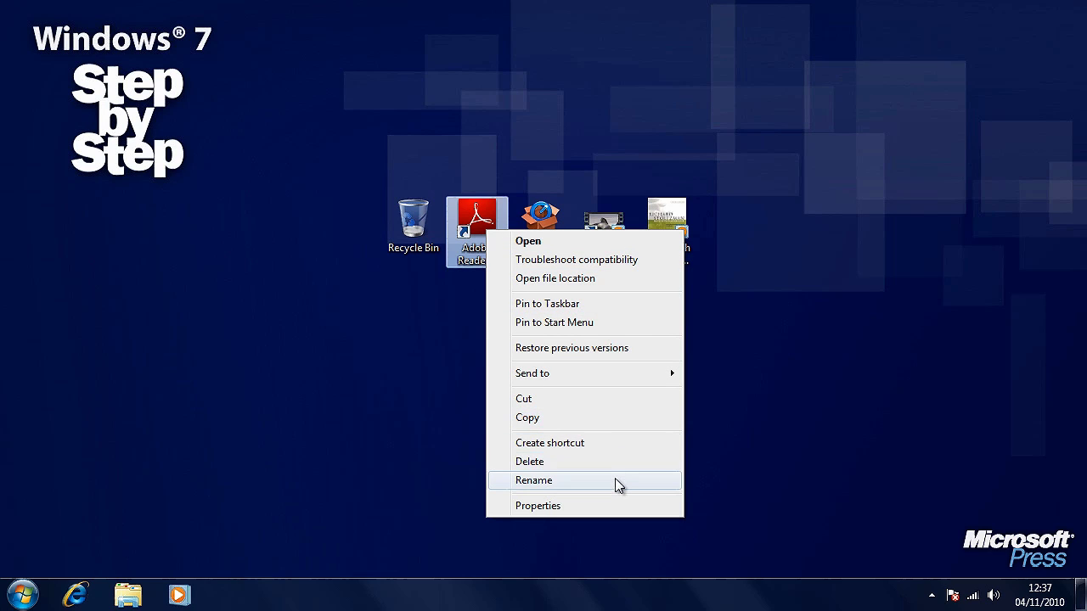
{"action": "left_click", "coordinate": [760, 412]}
{"action": "right_click", "coordinate": [617, 244]}
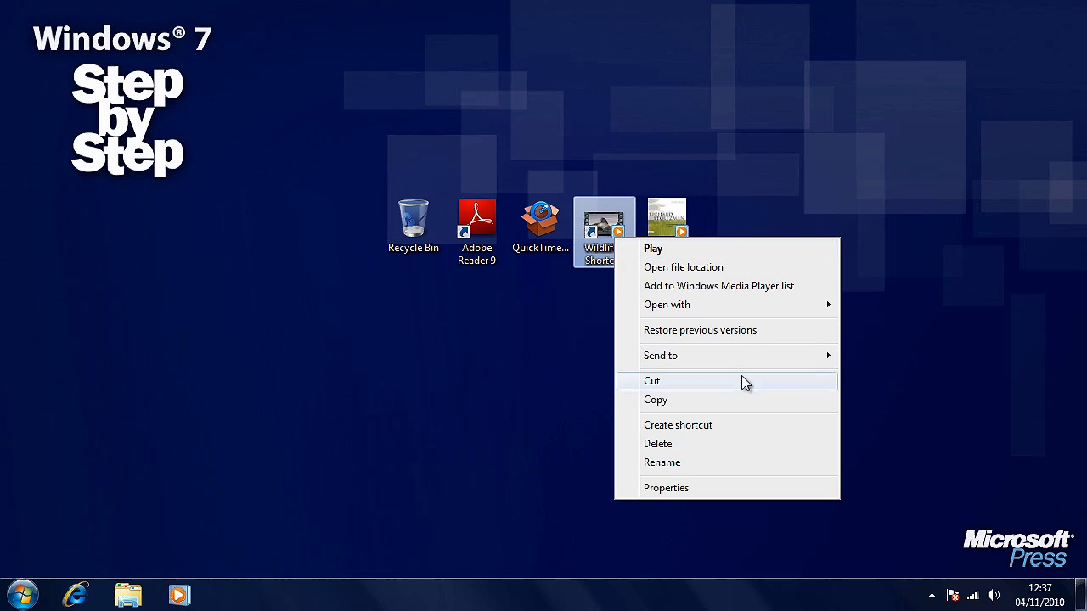
{"action": "mouse_move", "coordinate": [750, 356]}
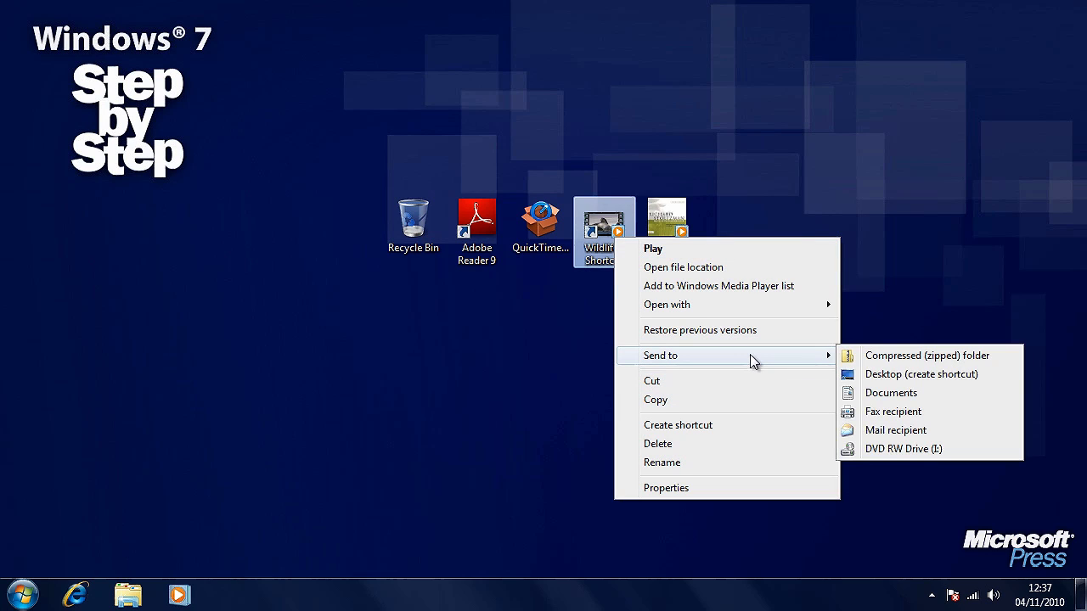
{"action": "left_click", "coordinate": [536, 353]}
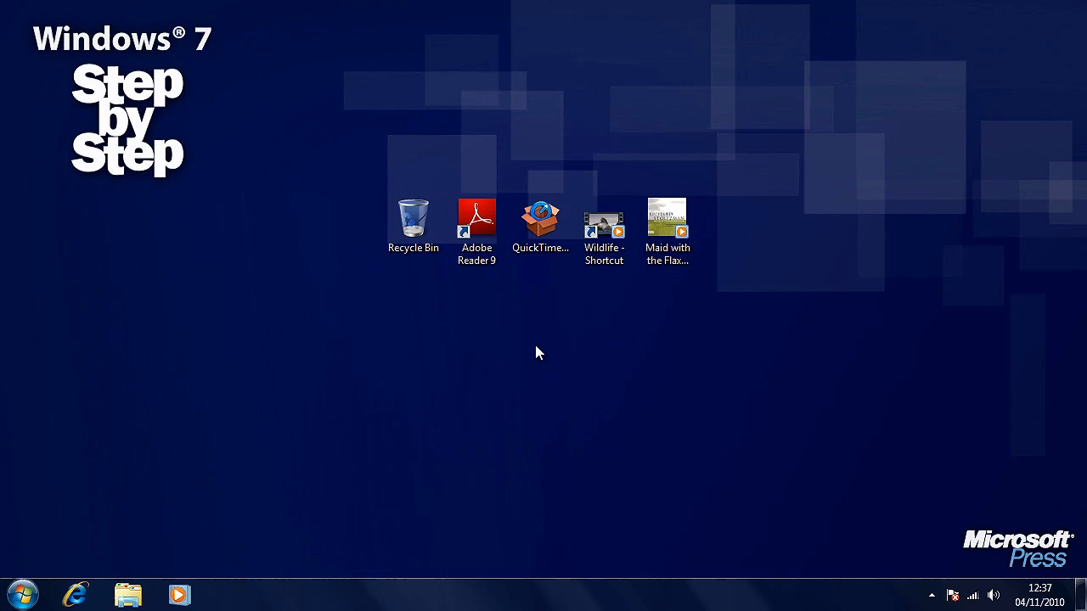
Review the desktop's own options for view, sorting, screen resolution, gadgets and personalization
{"action": "right_click", "coordinate": [292, 299]}
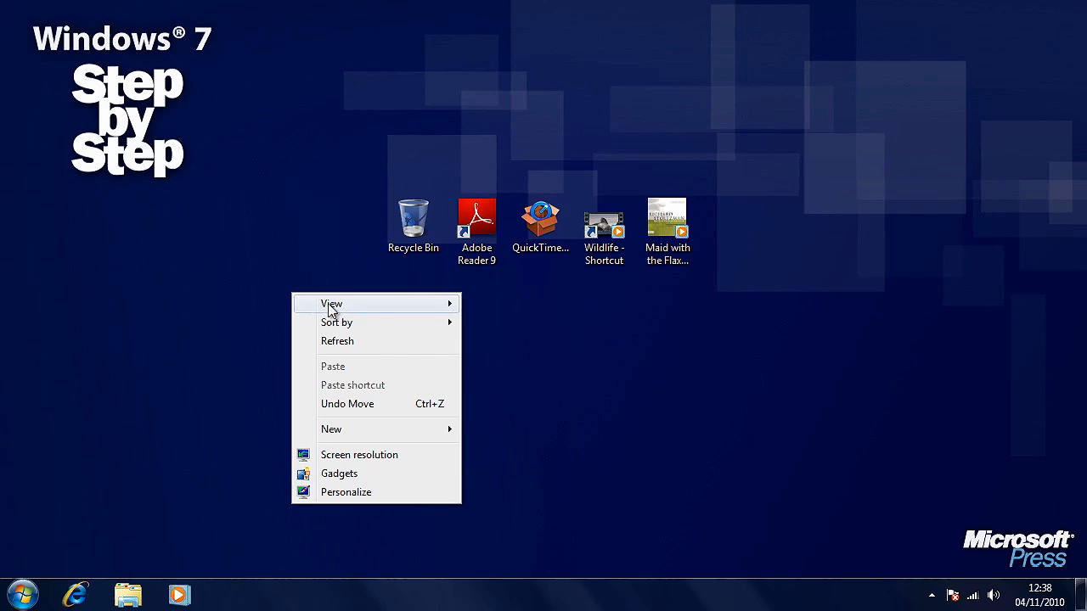
{"action": "mouse_move", "coordinate": [399, 305]}
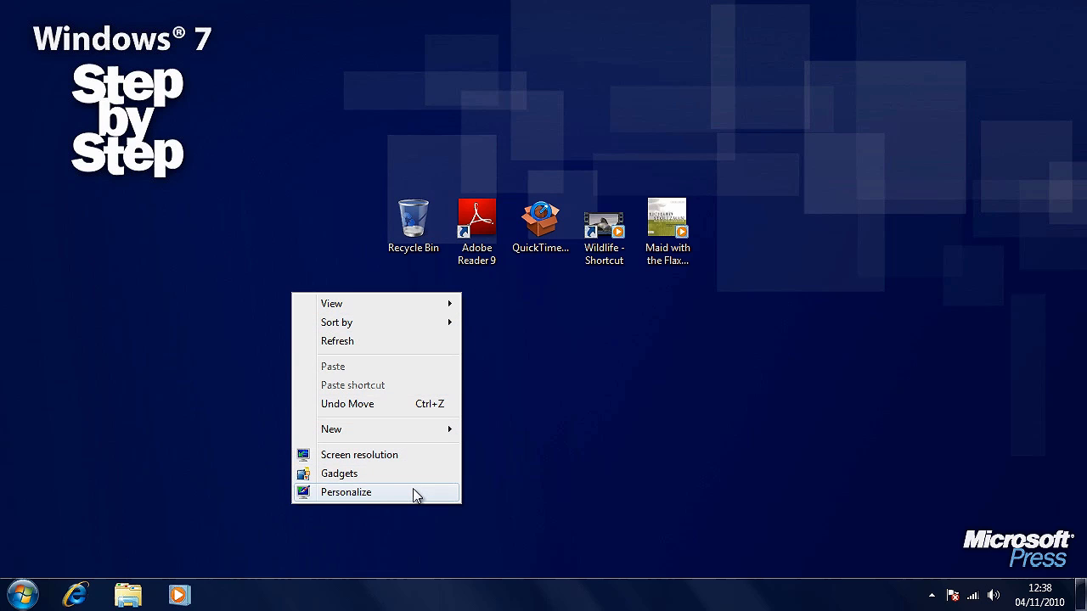
{"action": "left_click", "coordinate": [528, 497]}
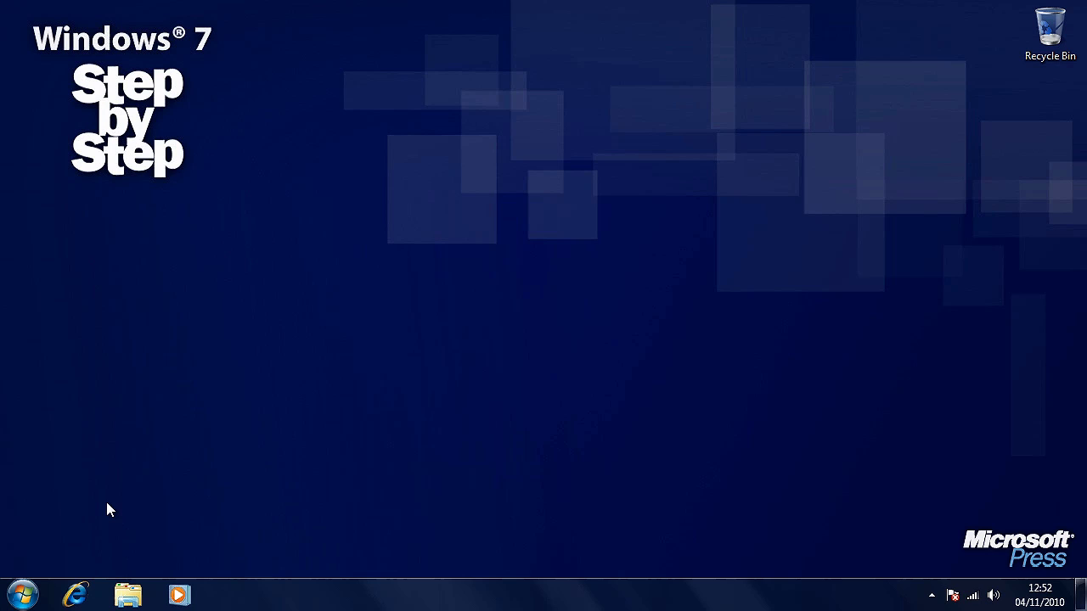
Pin Calculator to the Start menu and unpin it again
{"action": "left_click", "coordinate": [22, 596]}
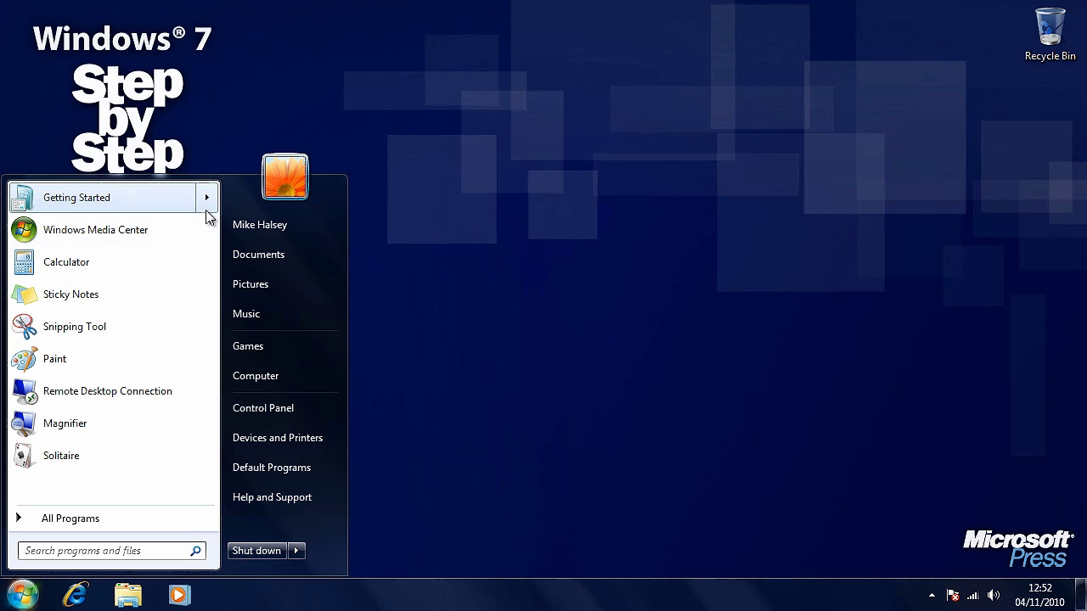
{"action": "mouse_move", "coordinate": [206, 209]}
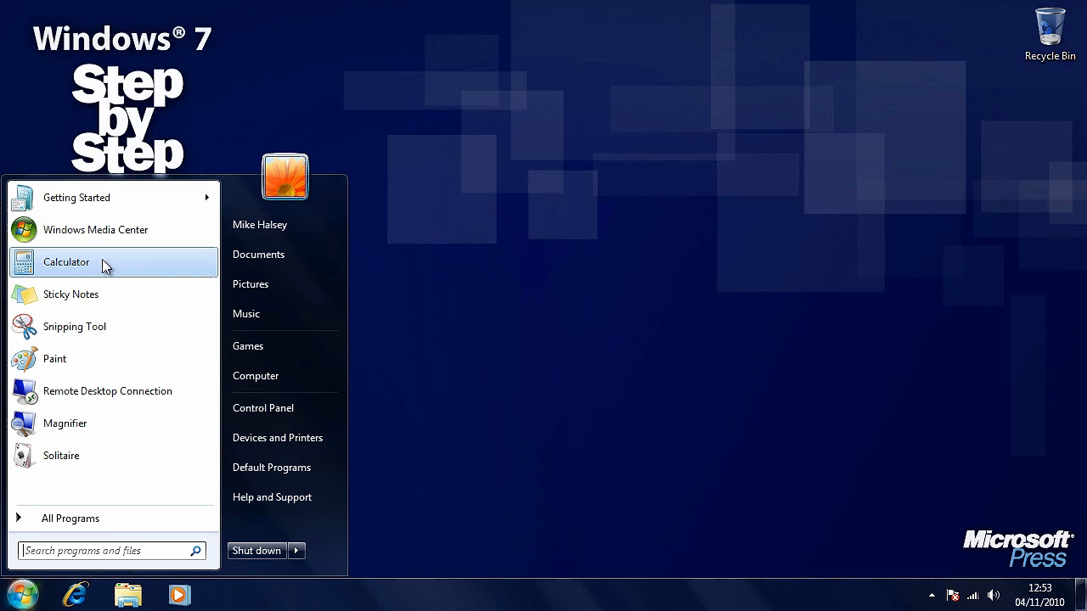
{"action": "right_click", "coordinate": [104, 266]}
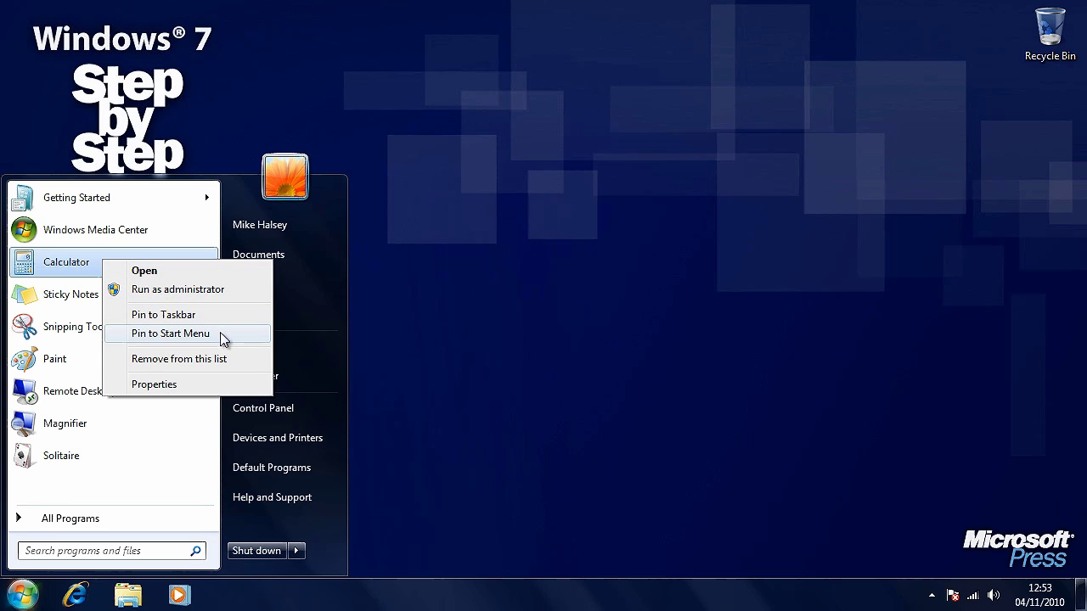
{"action": "left_click", "coordinate": [170, 333]}
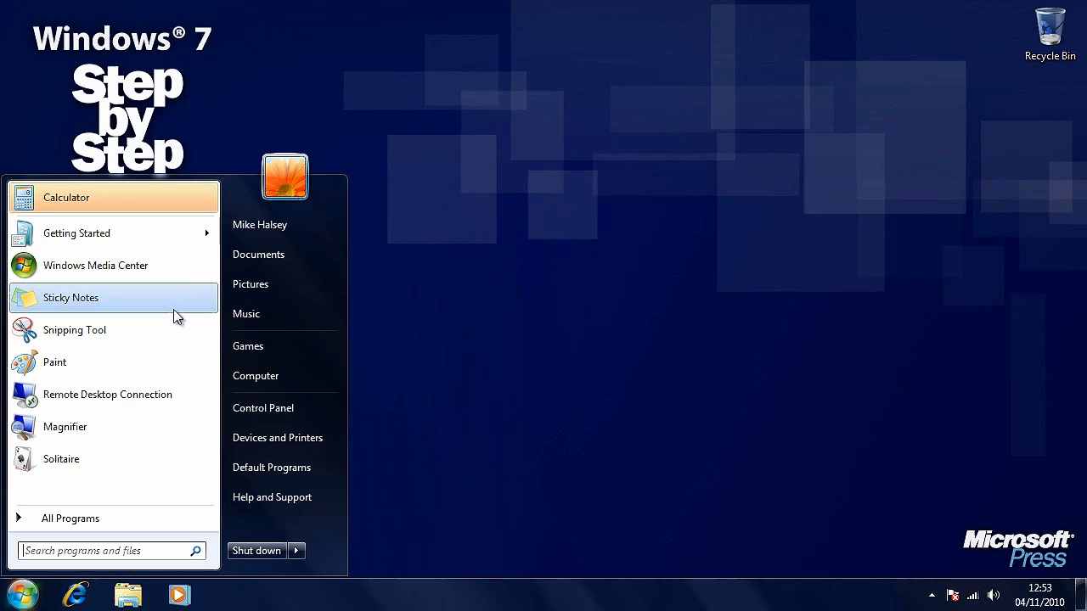
{"action": "right_click", "coordinate": [172, 198]}
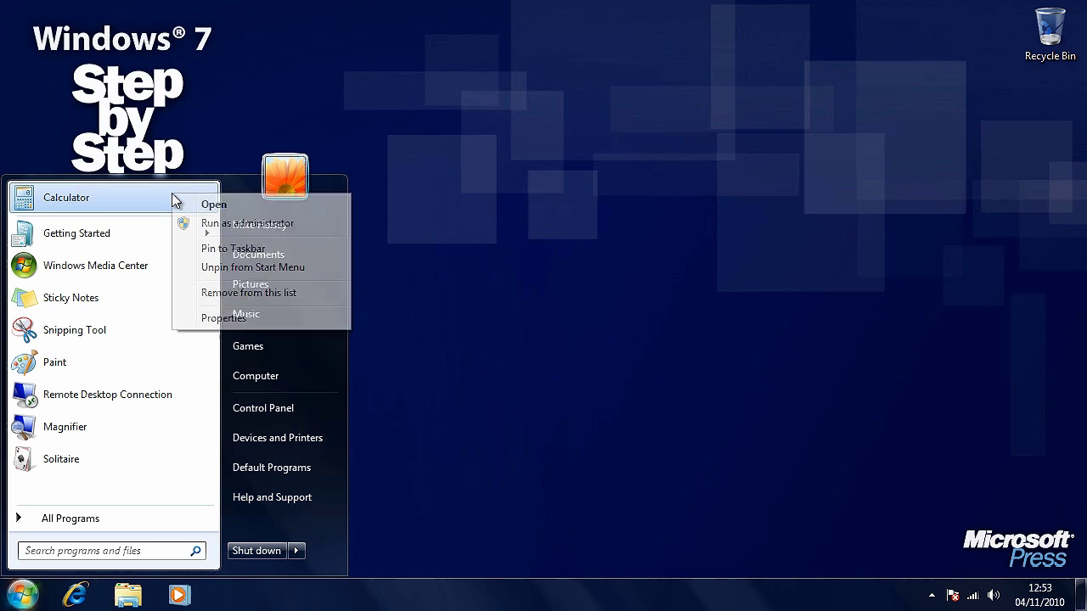
{"action": "left_click", "coordinate": [318, 269]}
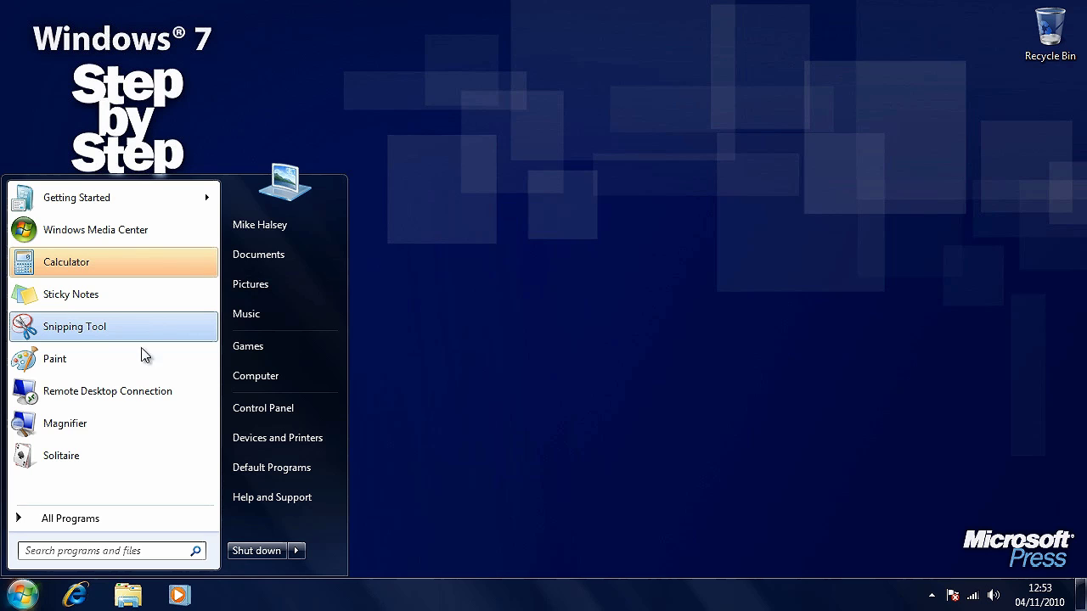
Browse all installed programs, examining the Maintenance folder's contents and the actions available for Windows Media Player
{"action": "left_click", "coordinate": [131, 518]}
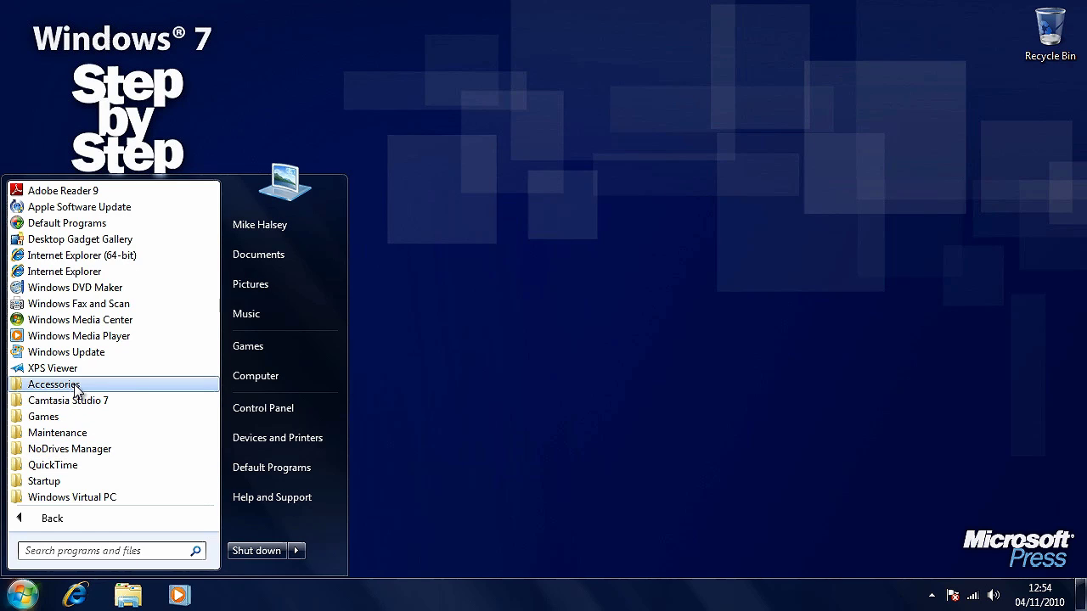
{"action": "left_click", "coordinate": [55, 437]}
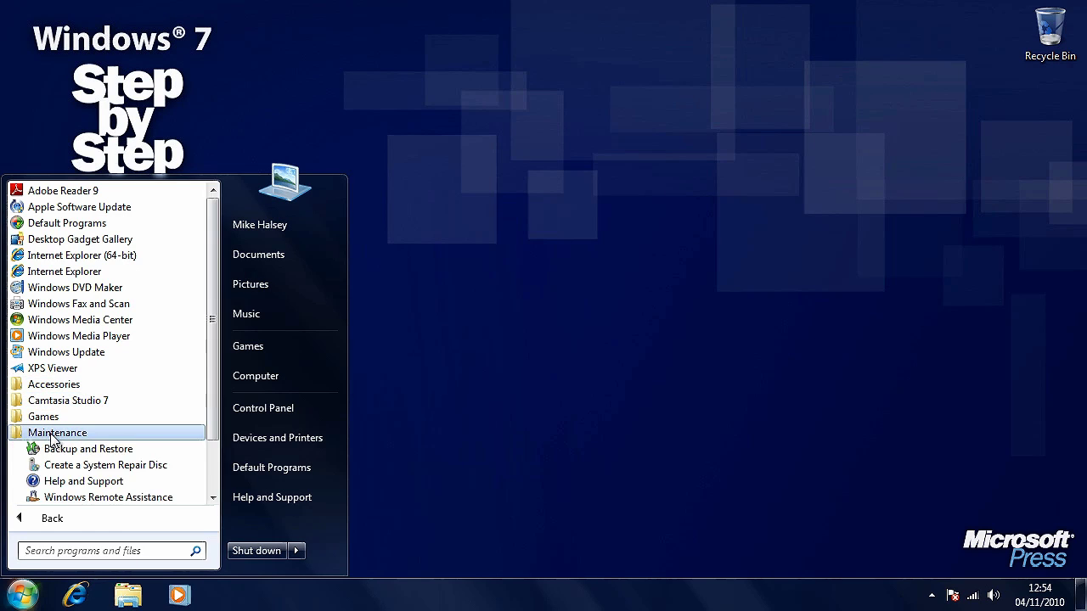
{"action": "left_click_drag", "start_coordinate": [212, 404], "coordinate": [208, 444]}
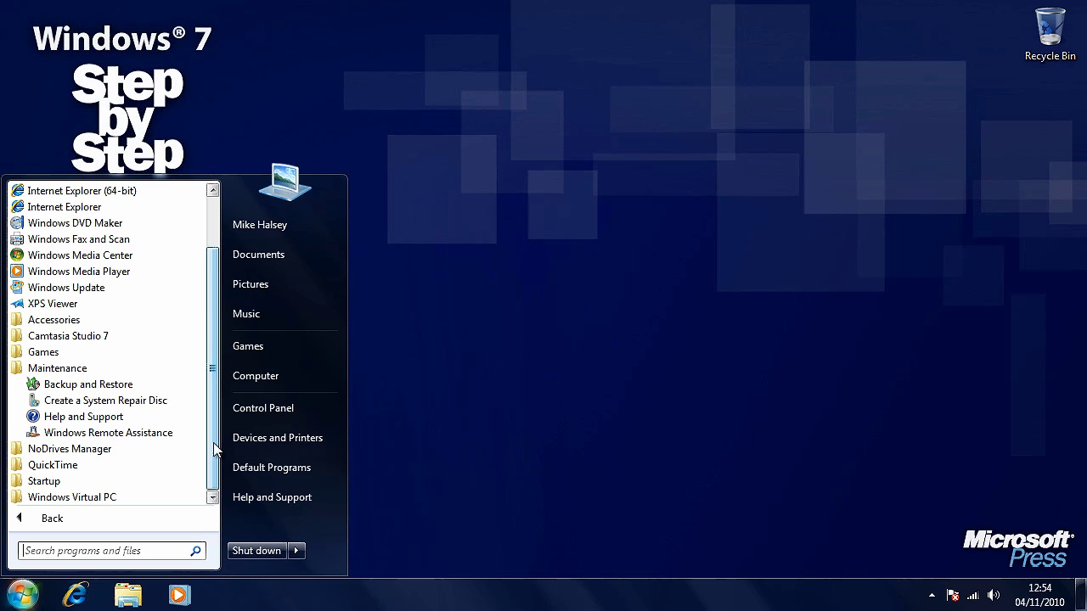
{"action": "right_click", "coordinate": [106, 276]}
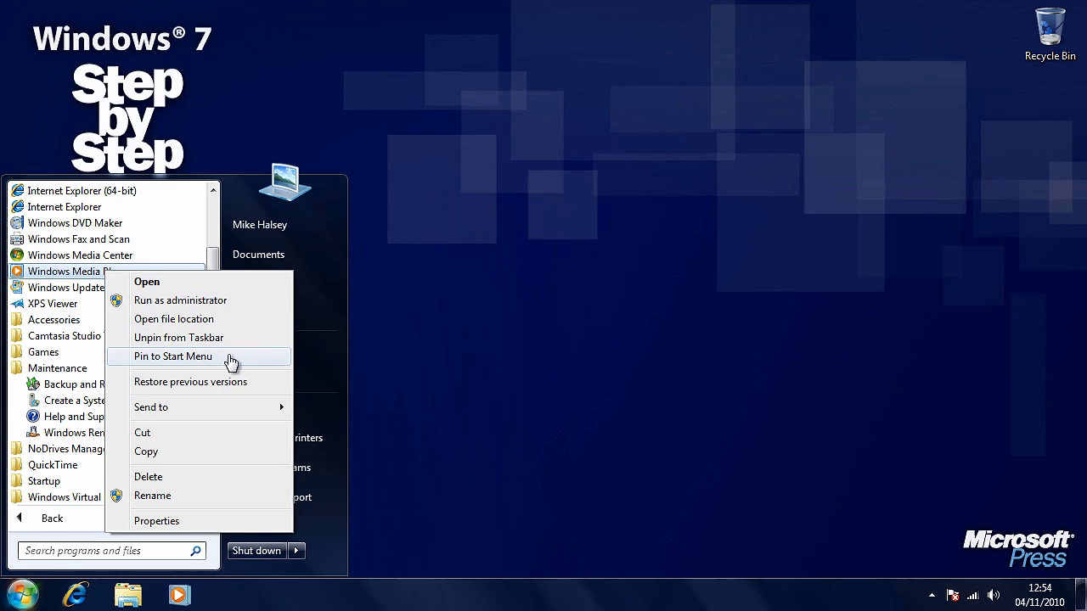
{"action": "key", "text": "Escape"}
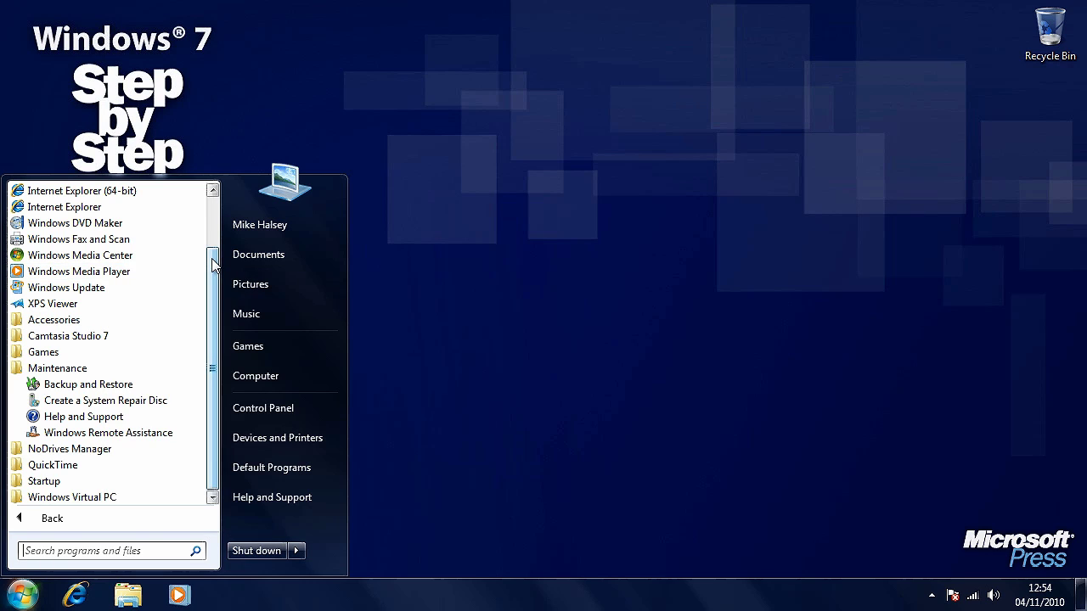
{"action": "left_click", "coordinate": [98, 369]}
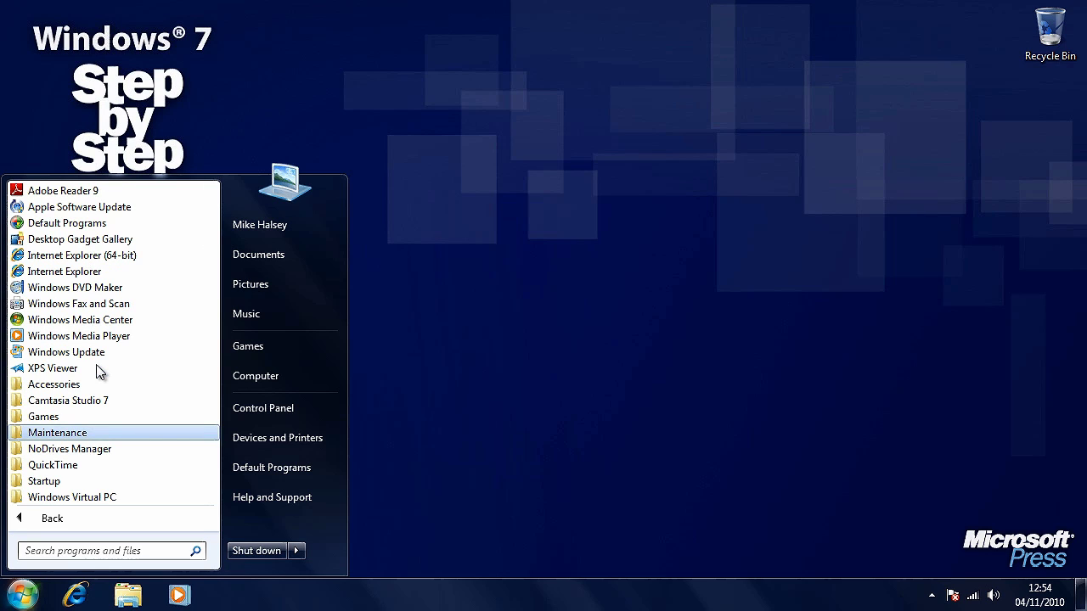
Search programs and files for "dvd" and for "picture", clearing the search after each
{"action": "left_click", "coordinate": [113, 551]}
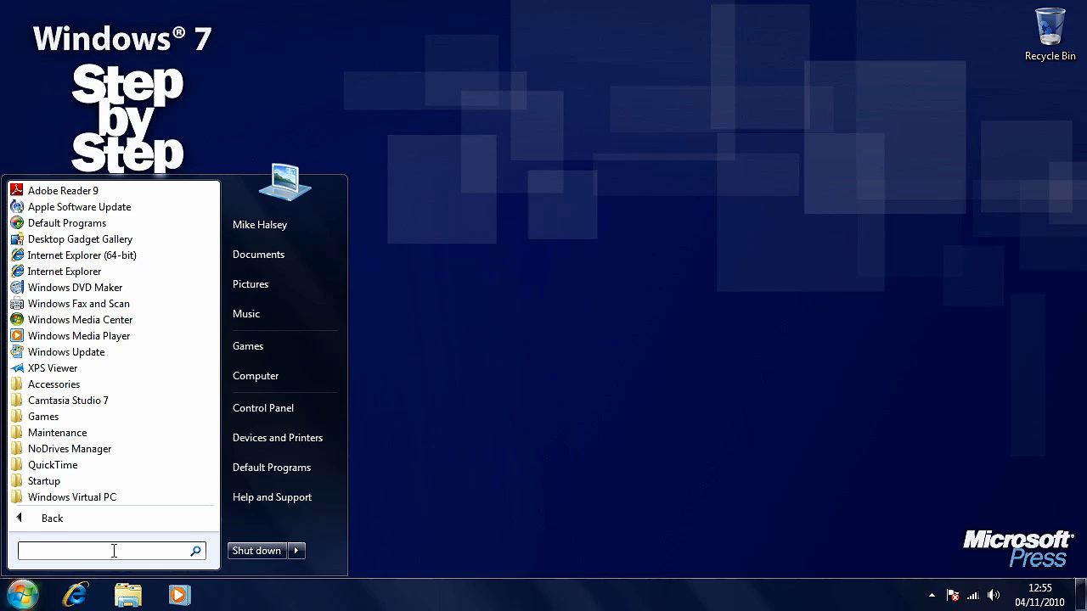
{"action": "type", "text": "dvd"}
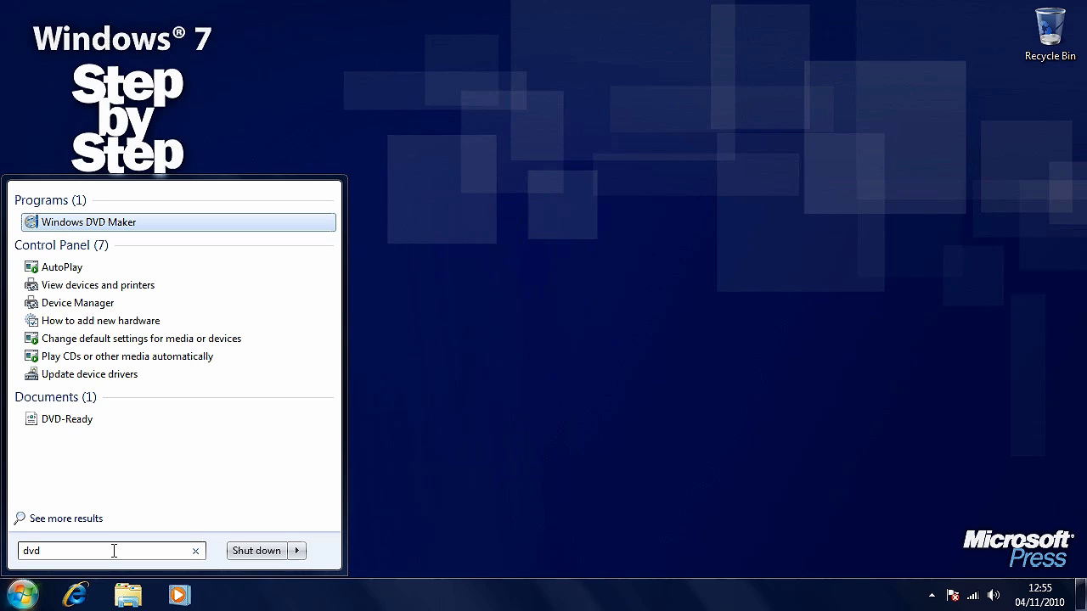
{"action": "key", "text": "BackSpace"}
{"action": "key", "text": "BackSpace"}
{"action": "key", "text": "BackSpace"}
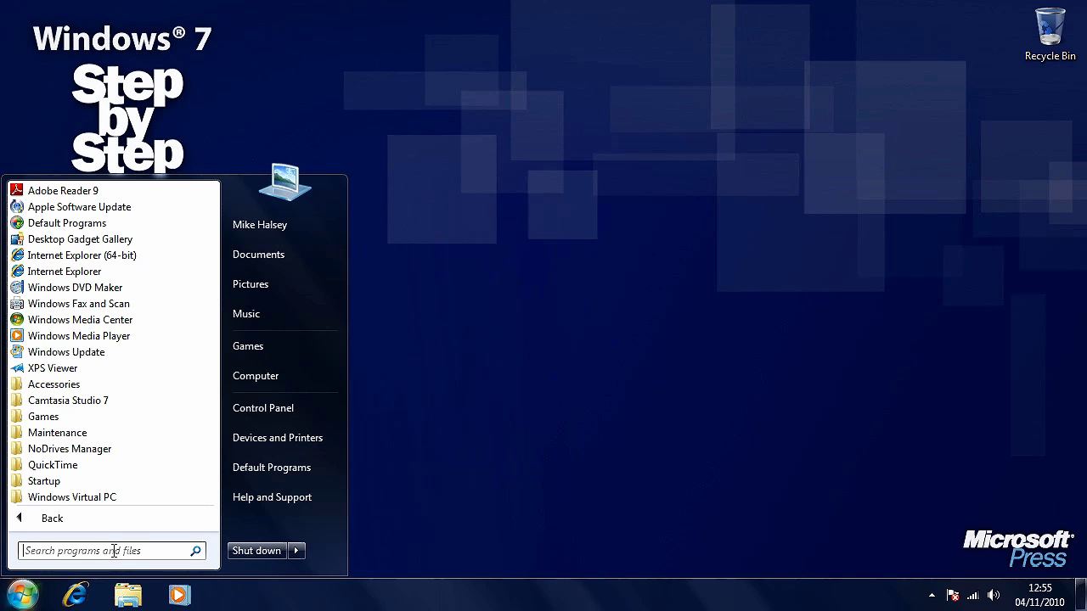
{"action": "type", "text": "picture"}
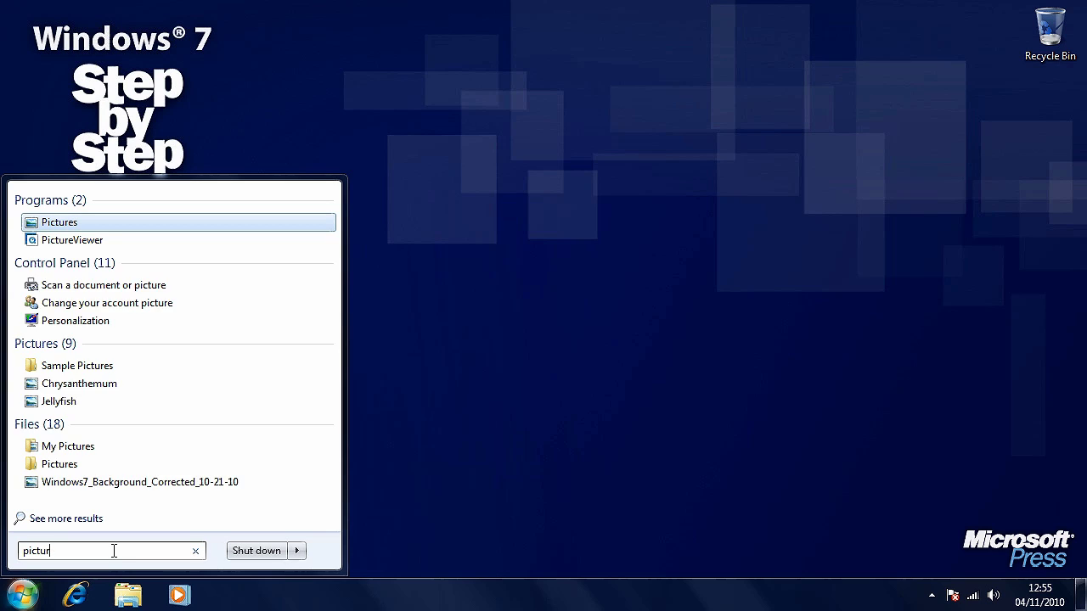
{"action": "key", "text": "Escape"}
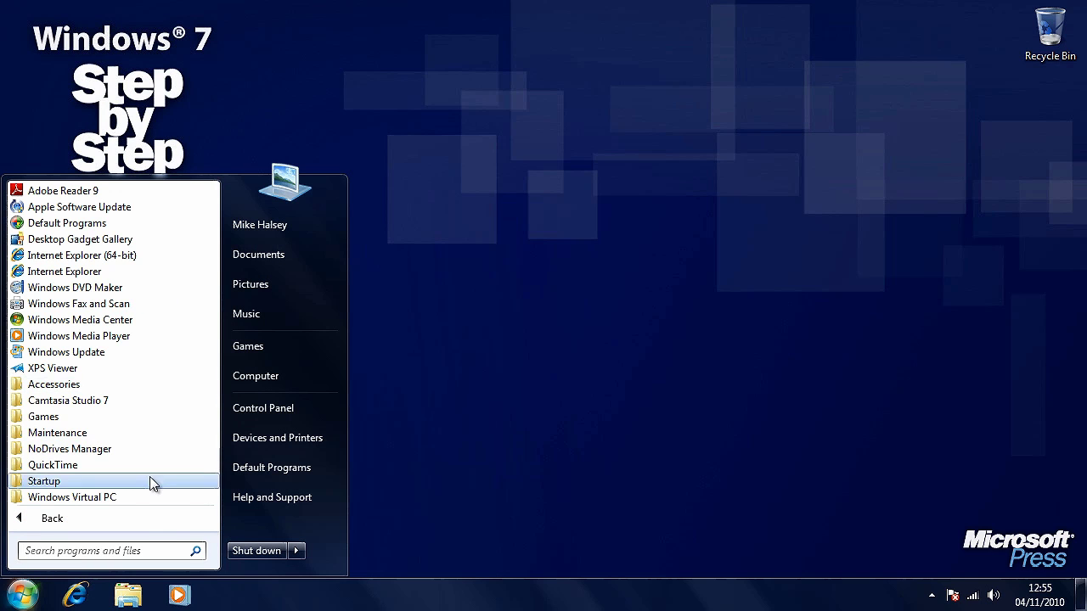
Return to the Start menu's main program list and display the alternatives to shutting down
{"action": "left_click", "coordinate": [144, 520]}
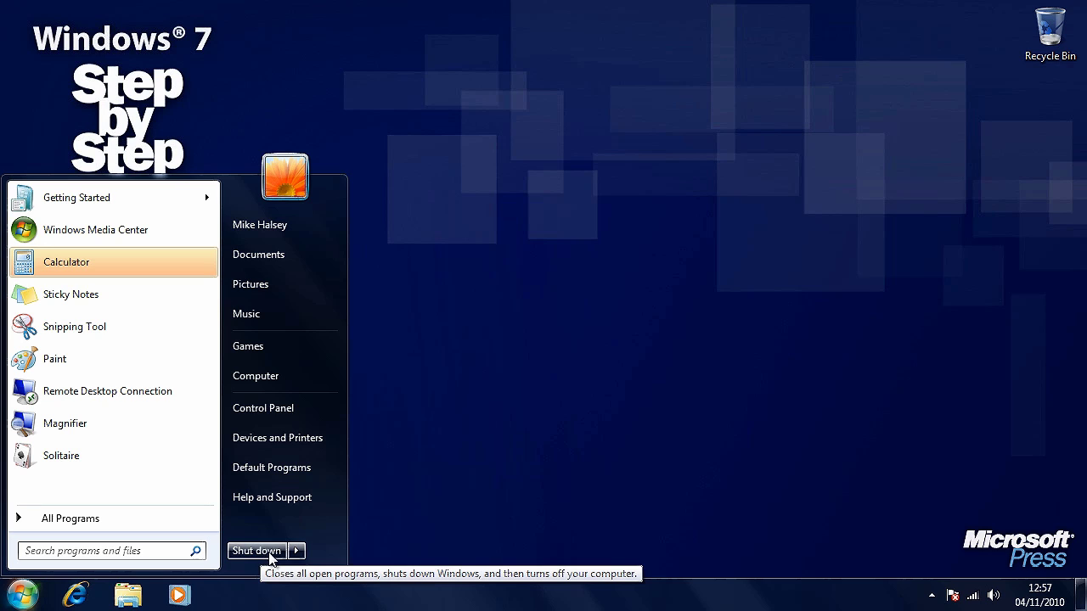
{"action": "mouse_move", "coordinate": [298, 553]}
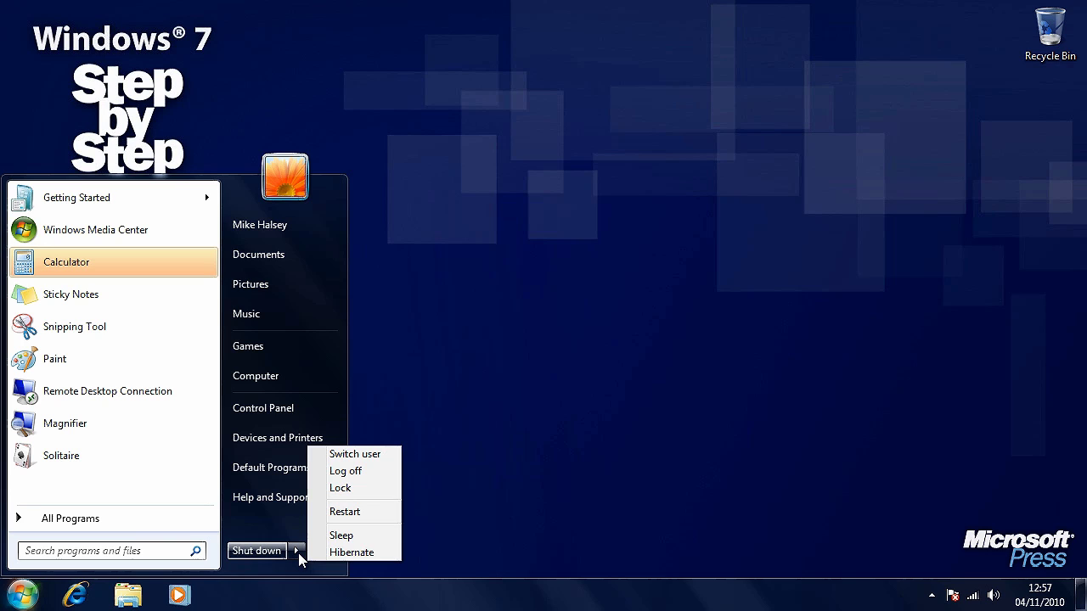
Dismiss the shutdown options, briefly reopen and close the Start menu, and display the full date on the clock
{"action": "left_click", "coordinate": [439, 523]}
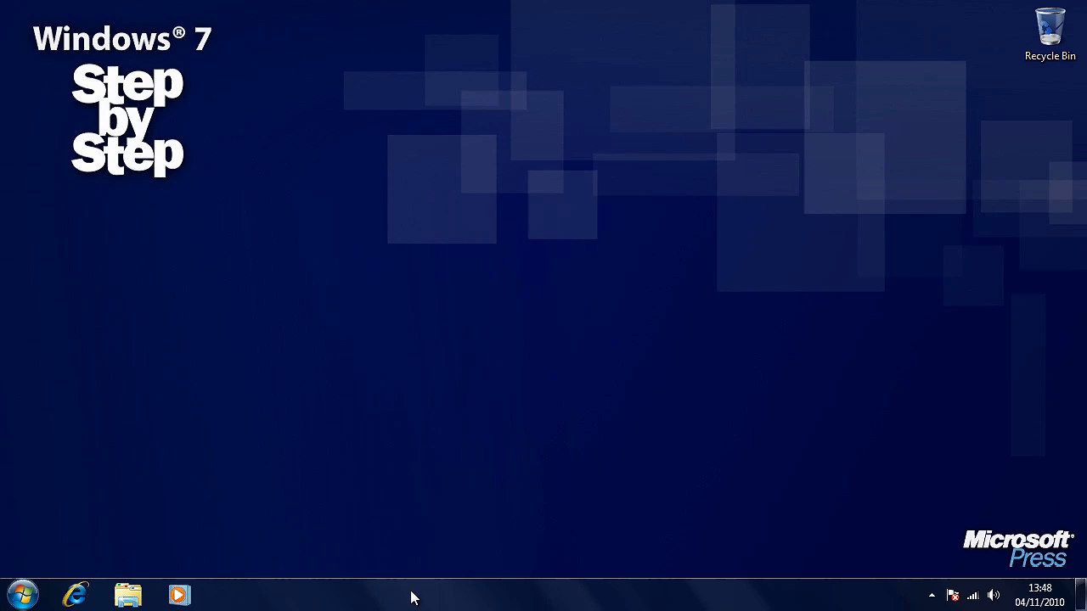
{"action": "left_click", "coordinate": [28, 600]}
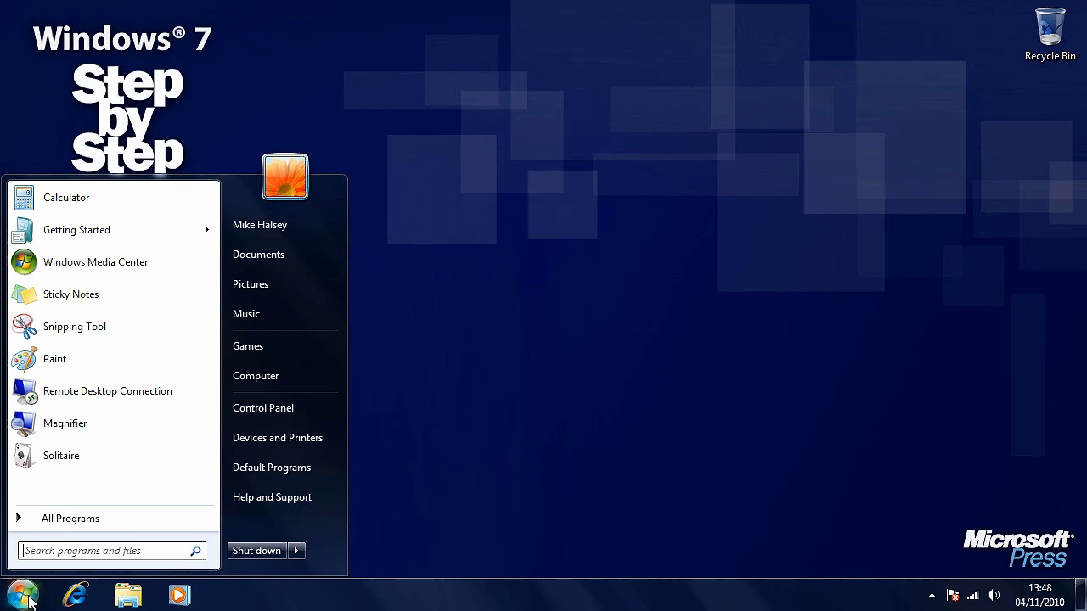
{"action": "left_click", "coordinate": [28, 599]}
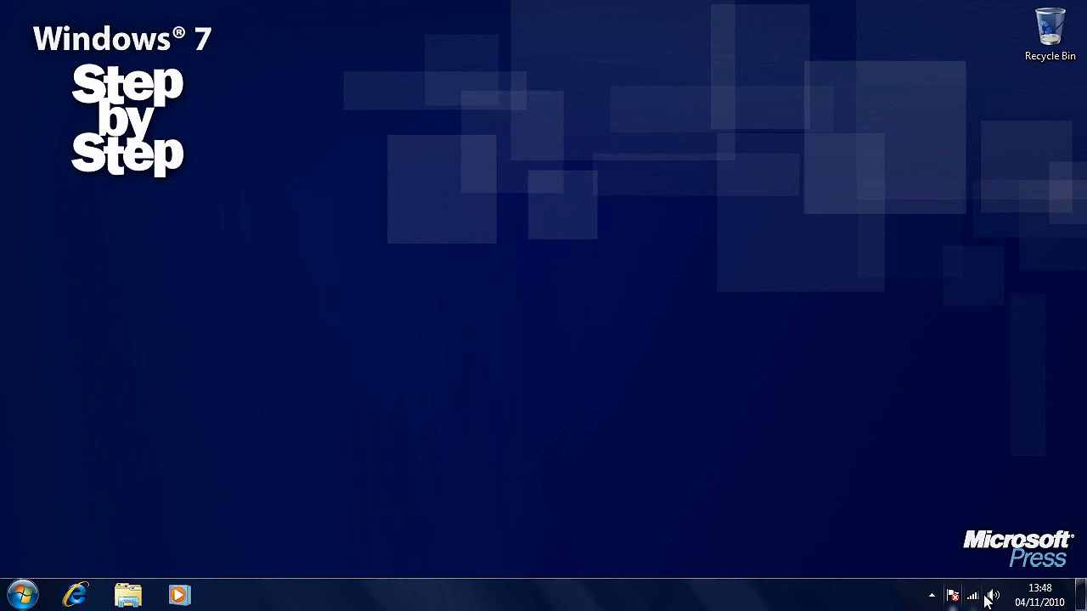
{"action": "mouse_move", "coordinate": [1047, 605]}
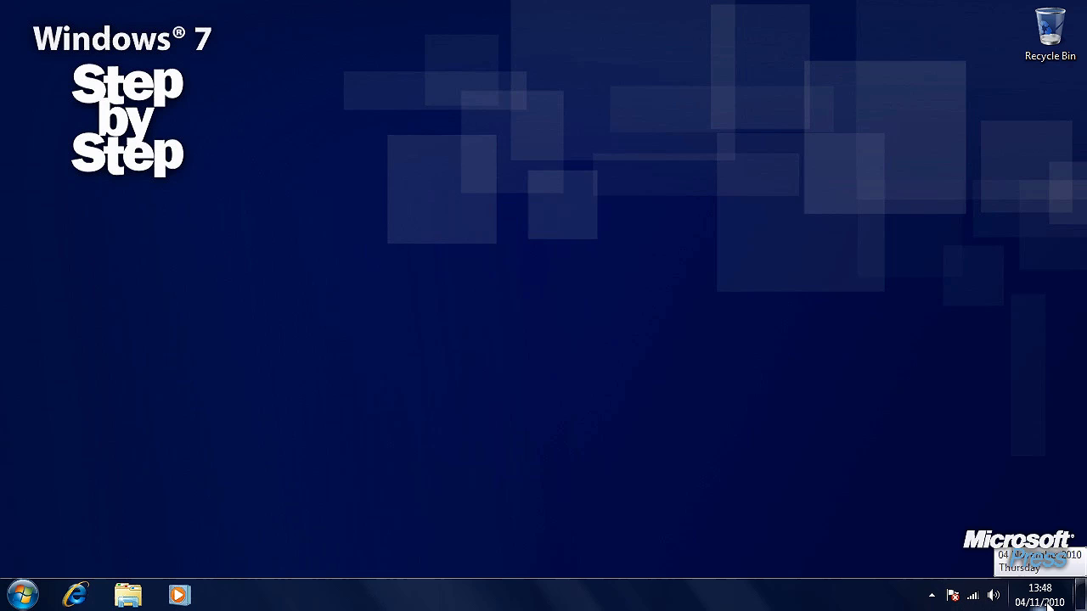
Pin Calculator to the taskbar from the Start menu and launch it from there
{"action": "left_click", "coordinate": [23, 596]}
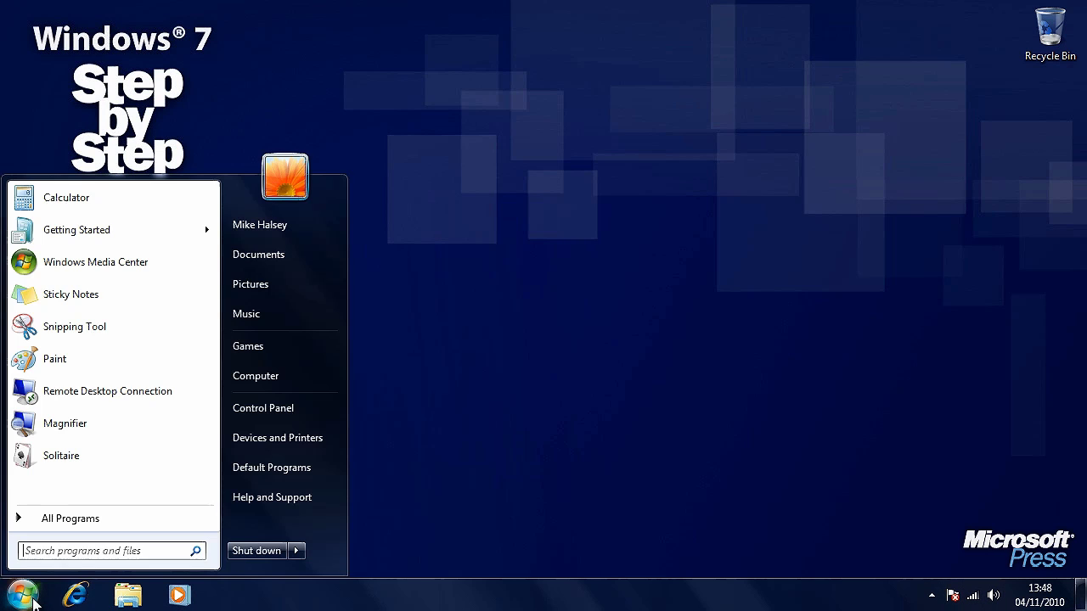
{"action": "right_click", "coordinate": [131, 197]}
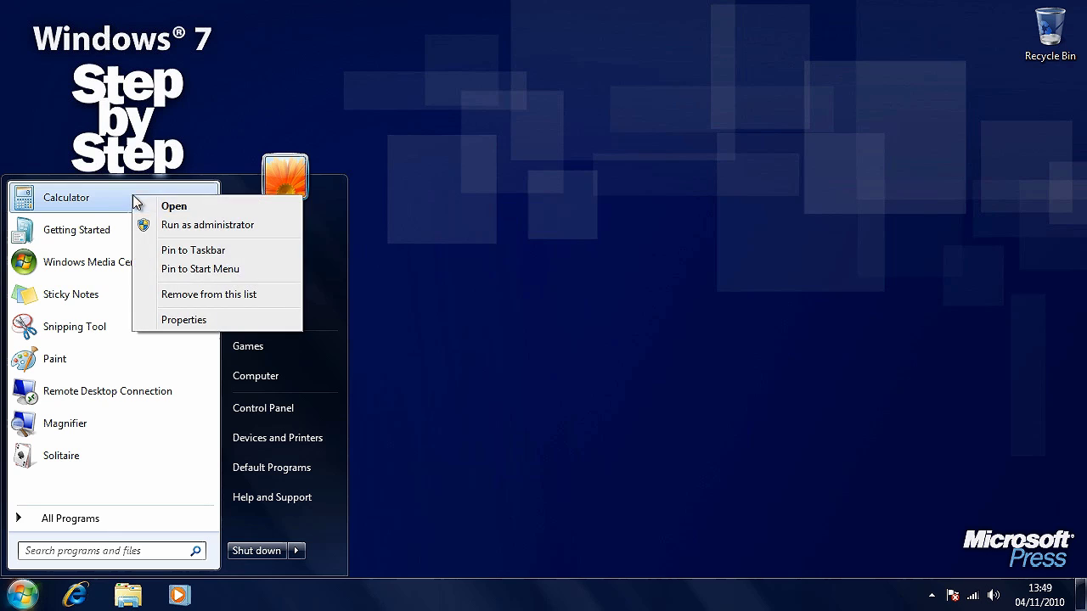
{"action": "left_click", "coordinate": [237, 249]}
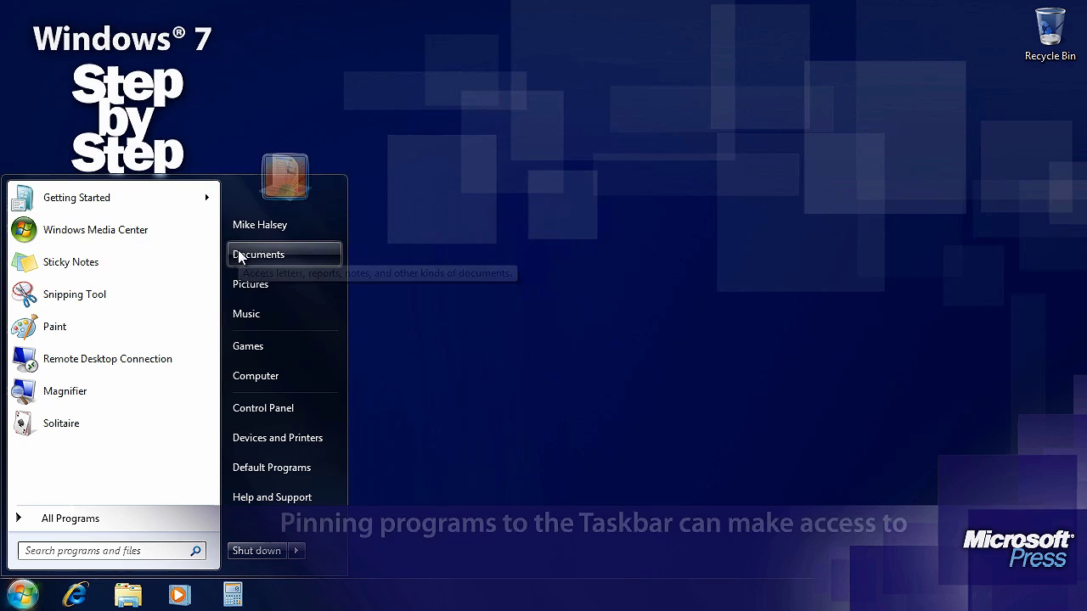
{"action": "left_click", "coordinate": [263, 582]}
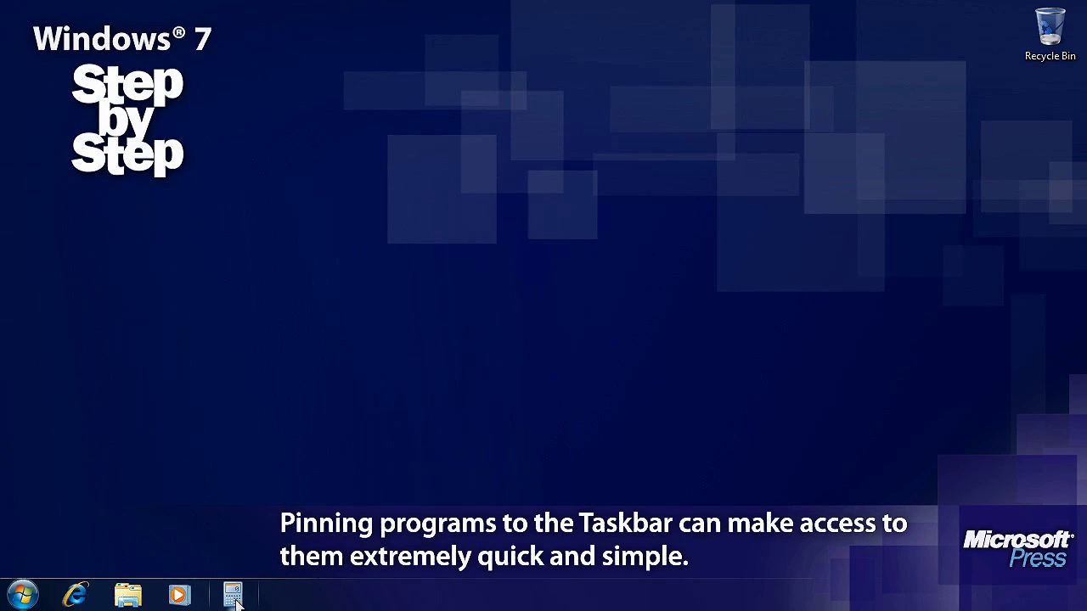
{"action": "left_click", "coordinate": [235, 596]}
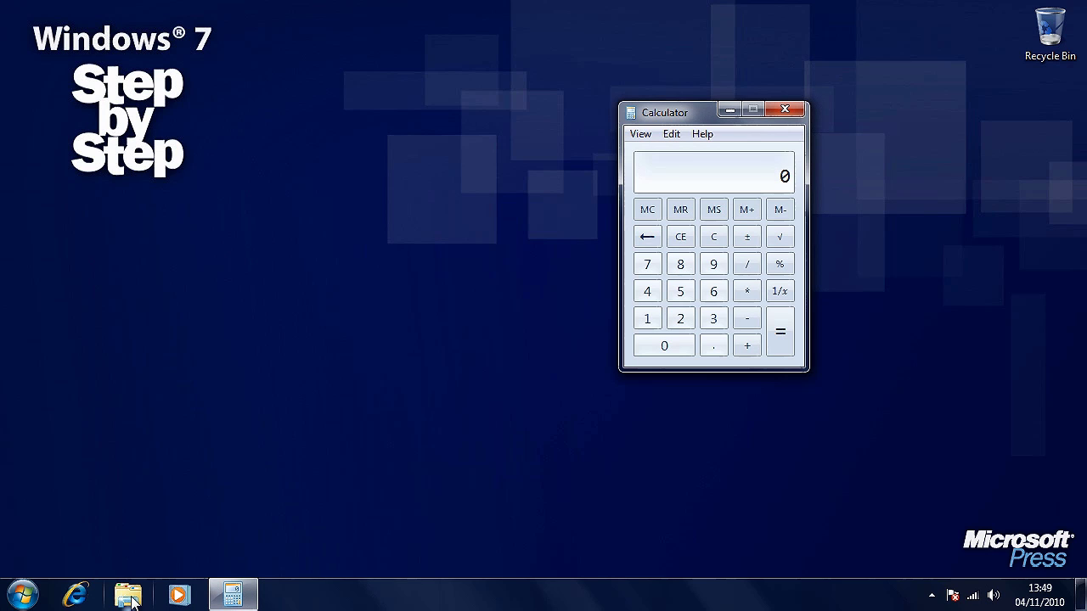
Open Windows Explorer from the taskbar, then minimize and restore its Libraries window twice
{"action": "left_click", "coordinate": [130, 601]}
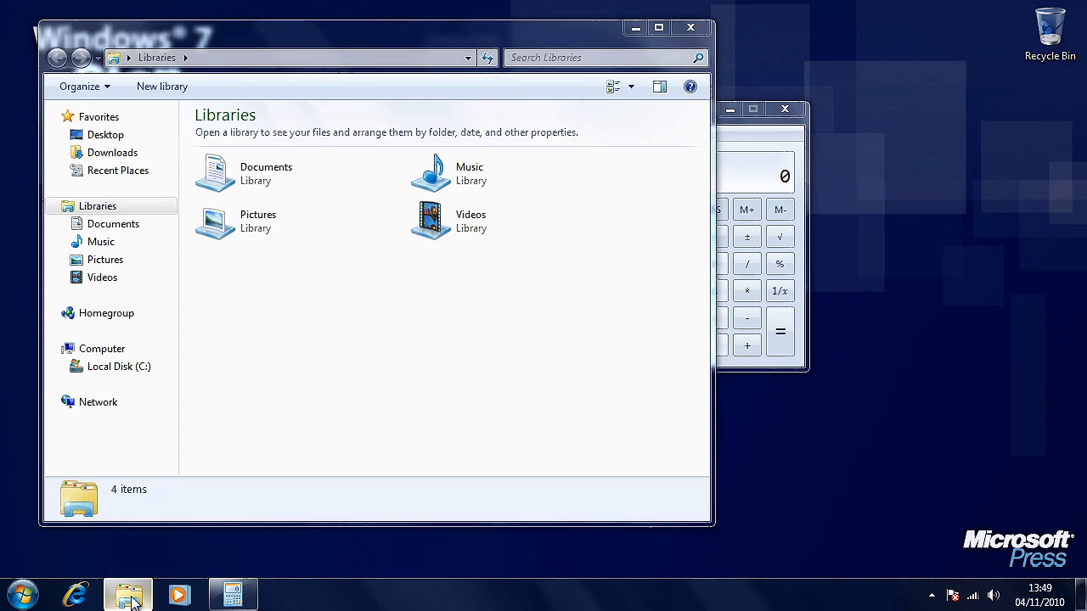
{"action": "left_click", "coordinate": [132, 601]}
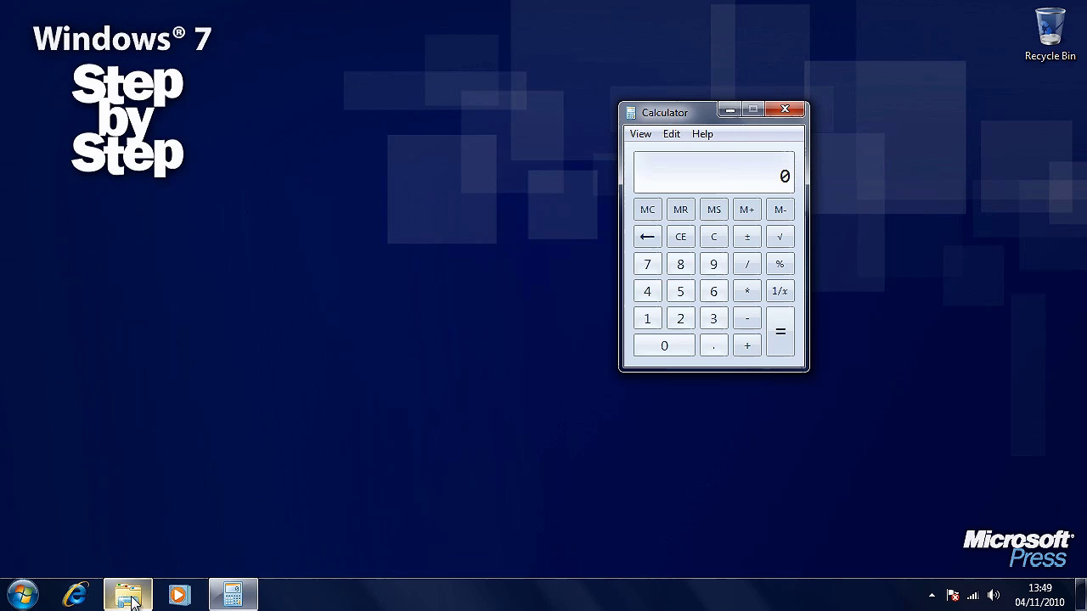
{"action": "left_click", "coordinate": [132, 601]}
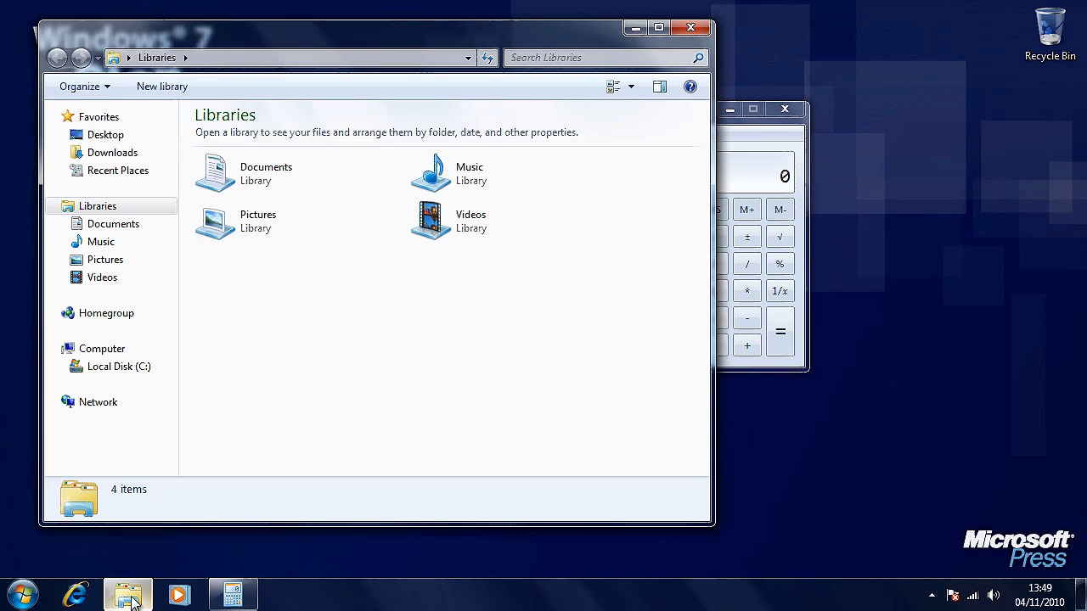
{"action": "left_click", "coordinate": [131, 601]}
{"action": "left_click", "coordinate": [132, 601]}
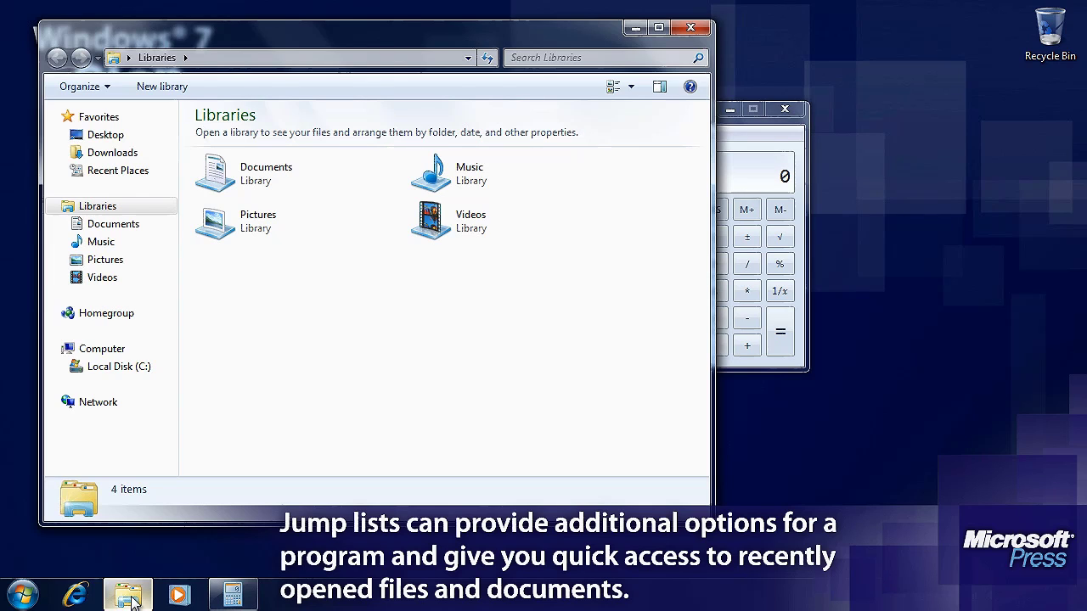
Open a second Windows Explorer window from its jump list and examine the Internet Explorer and Windows Media Player jump lists
{"action": "right_click", "coordinate": [129, 597]}
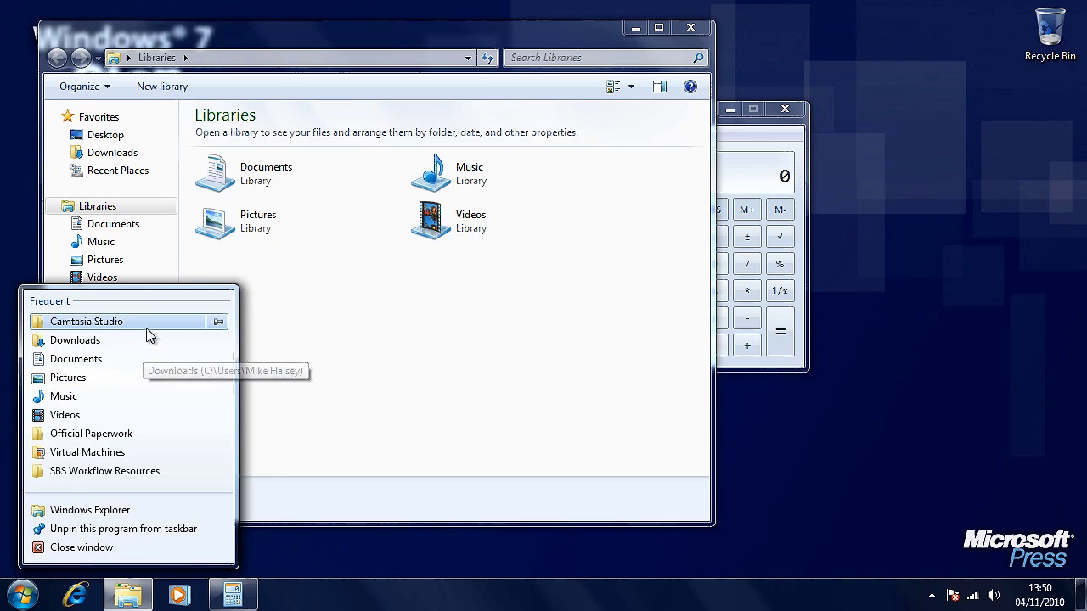
{"action": "left_click", "coordinate": [153, 510]}
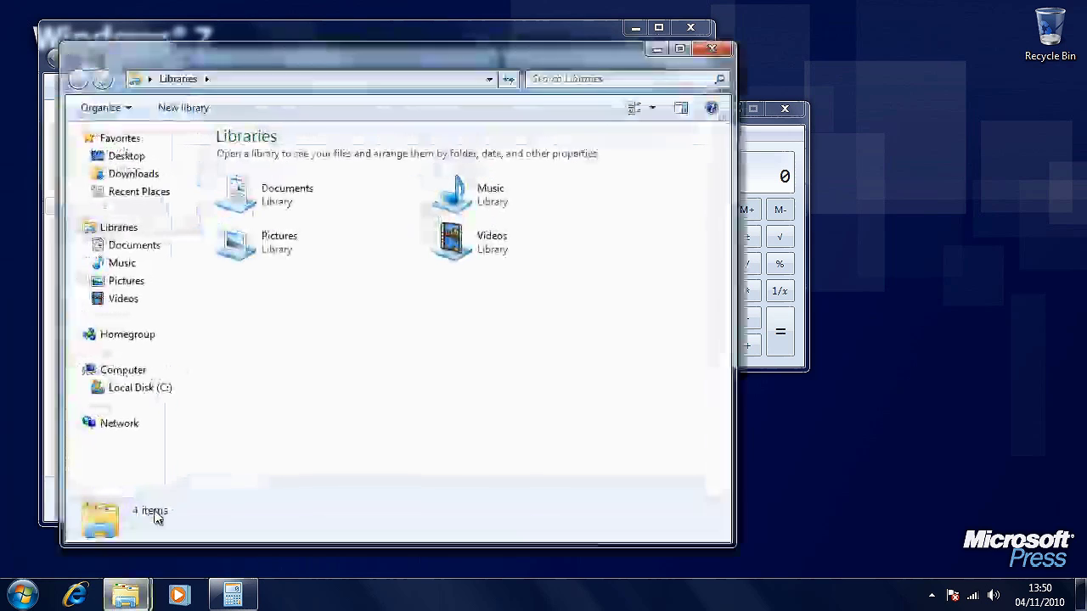
{"action": "right_click", "coordinate": [81, 592]}
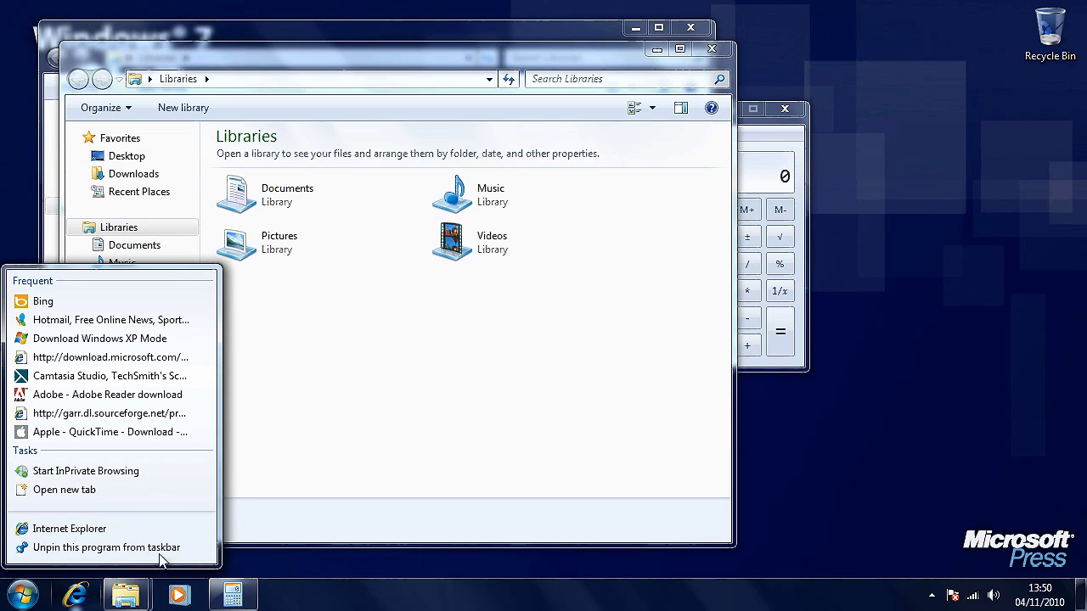
{"action": "right_click", "coordinate": [179, 597]}
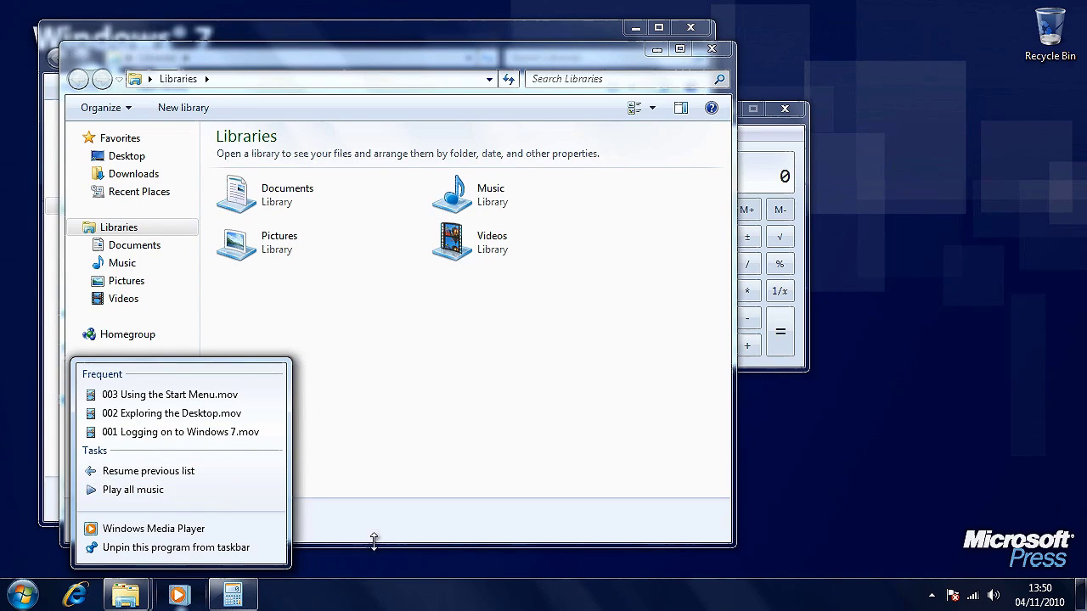
{"action": "left_click", "coordinate": [336, 596]}
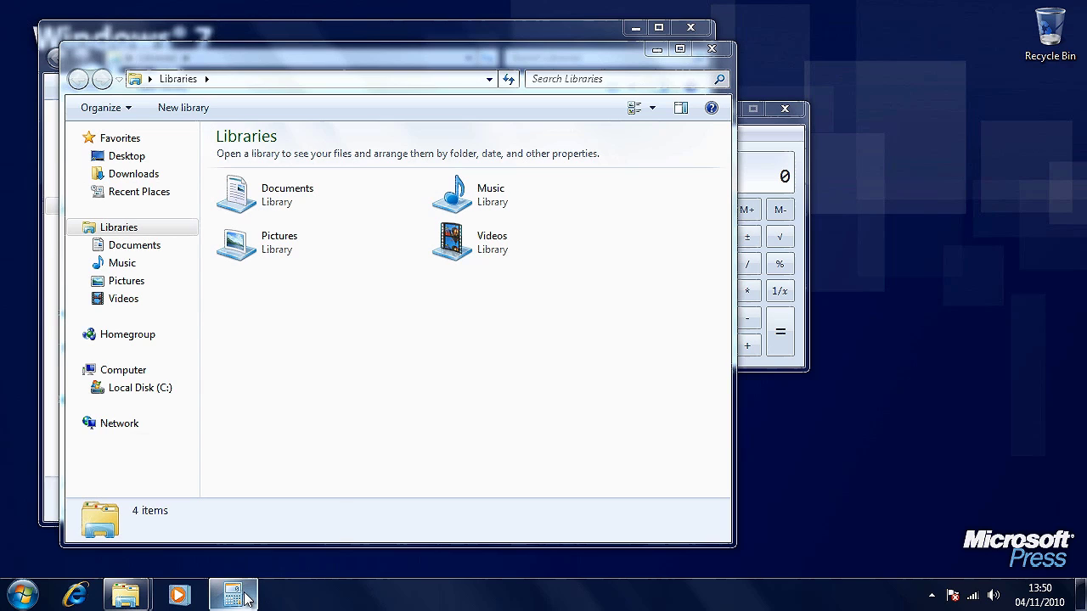
Preview the Calculator and both Libraries windows through their taskbar thumbnails, and bring the second Libraries window forward
{"action": "mouse_move", "coordinate": [245, 600]}
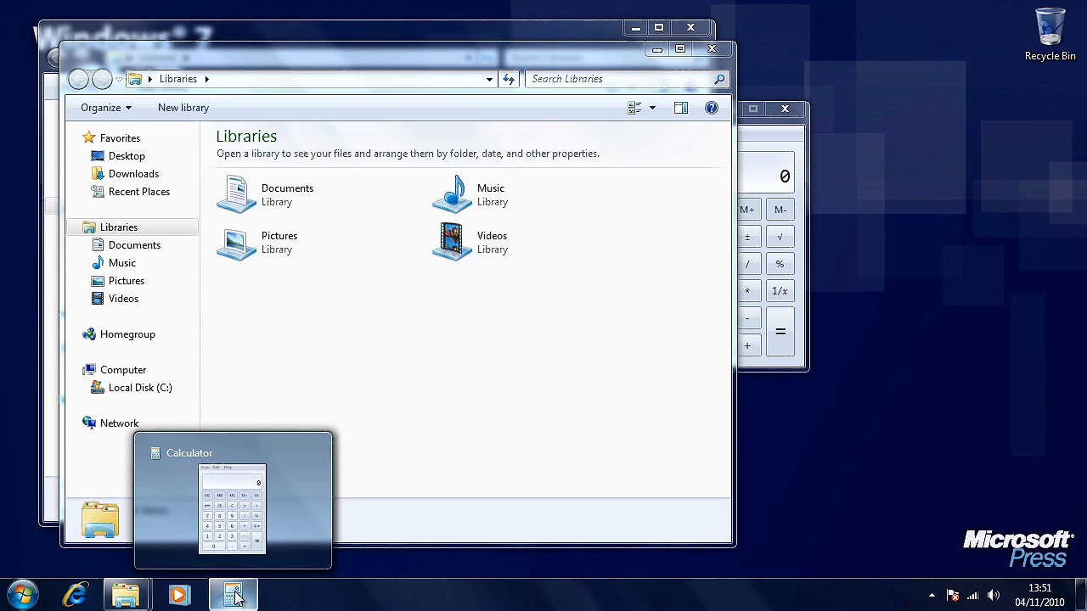
{"action": "mouse_move", "coordinate": [236, 518]}
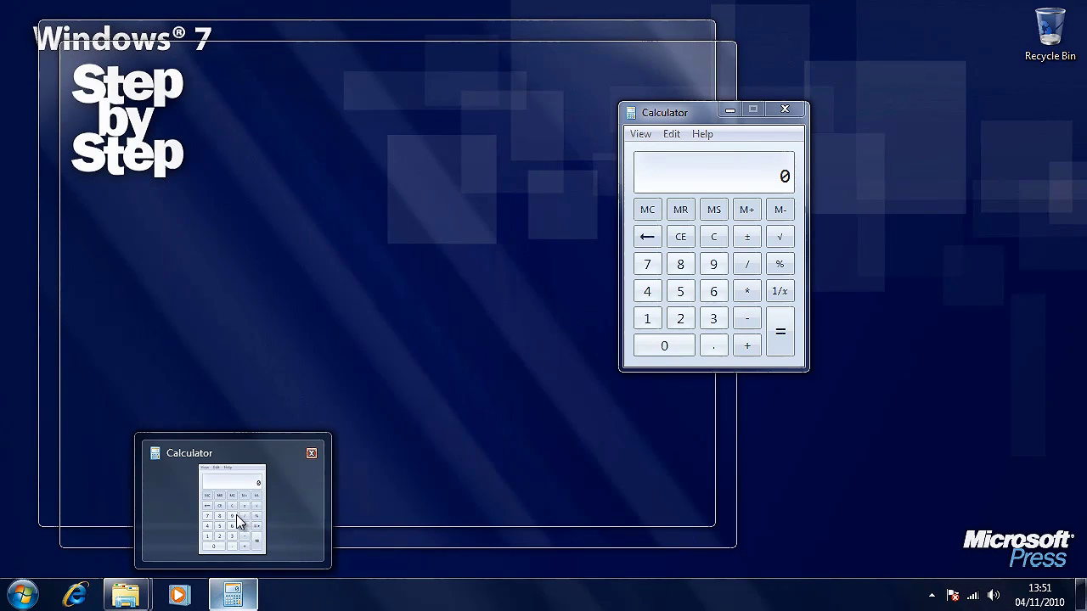
{"action": "mouse_move", "coordinate": [129, 600]}
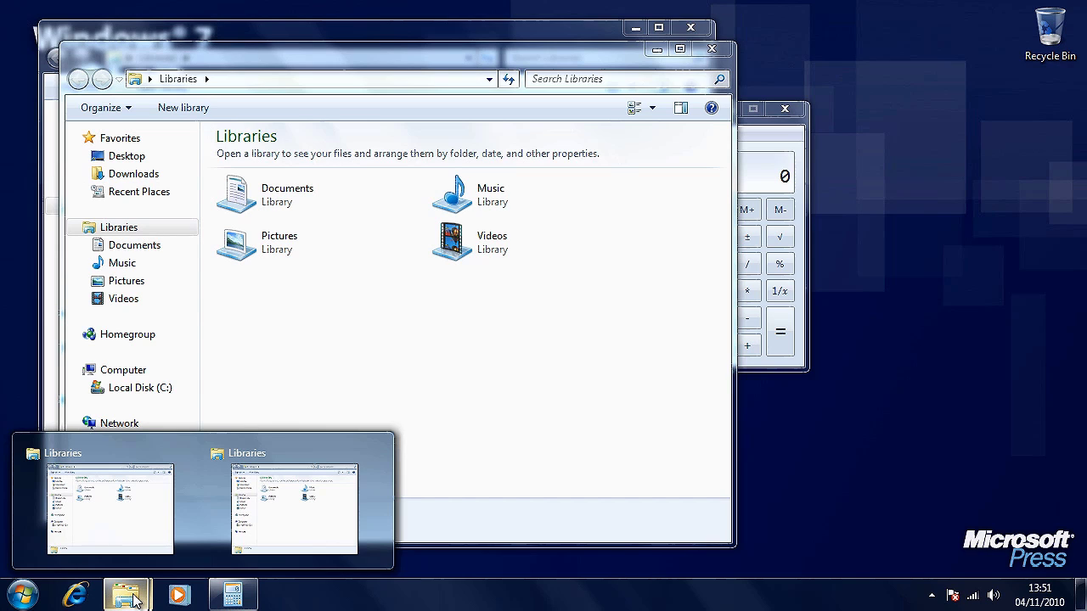
{"action": "mouse_move", "coordinate": [154, 521]}
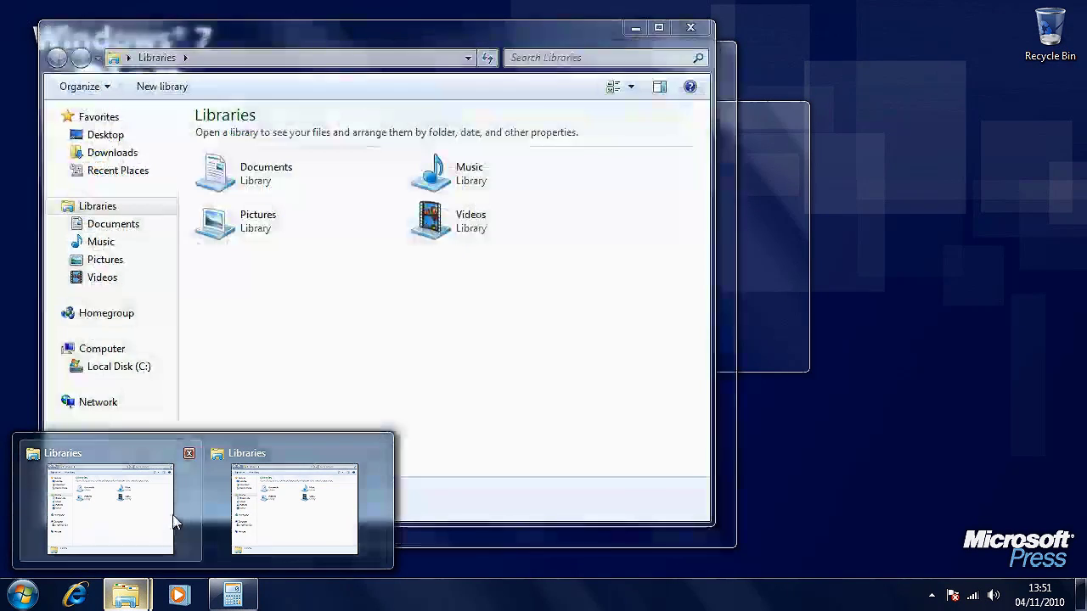
{"action": "mouse_move", "coordinate": [286, 522]}
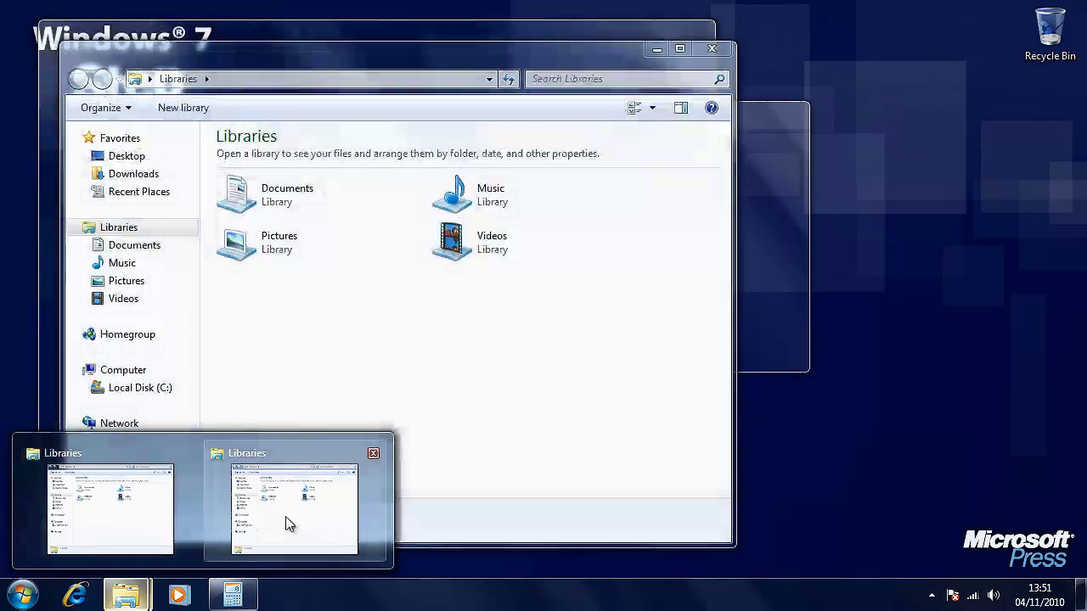
{"action": "left_click", "coordinate": [286, 522]}
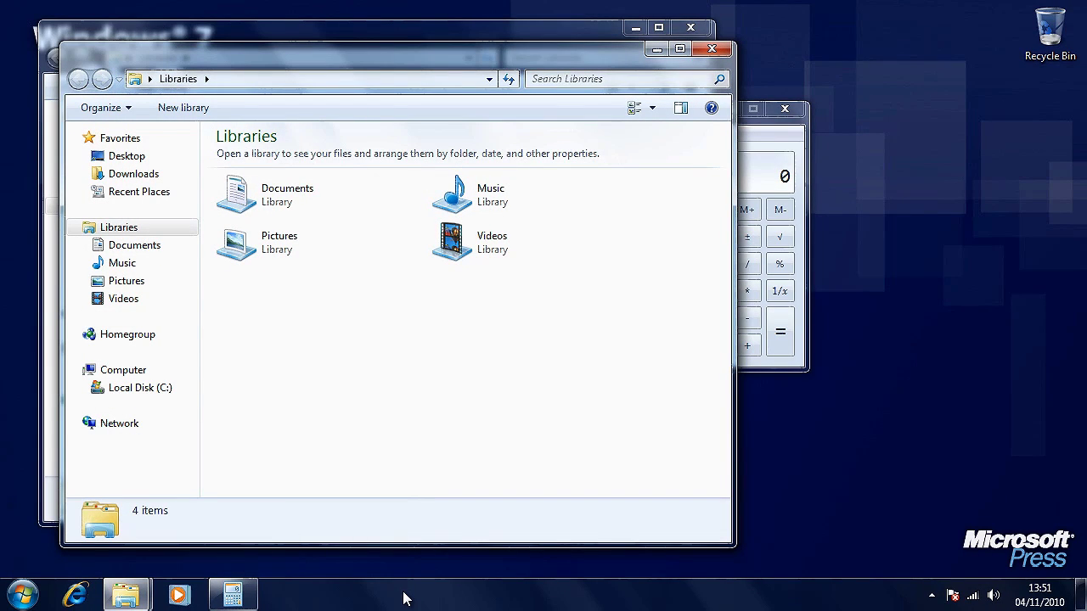
Examine the hidden notification icons and the Action Center messages, closing each one again
{"action": "left_click", "coordinate": [932, 597]}
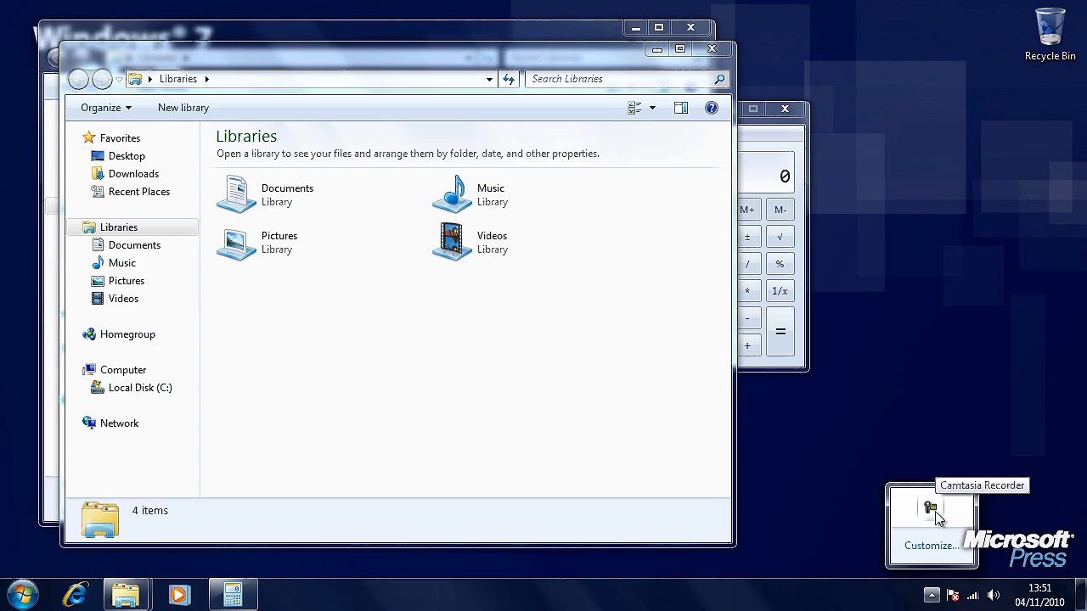
{"action": "left_click", "coordinate": [932, 595]}
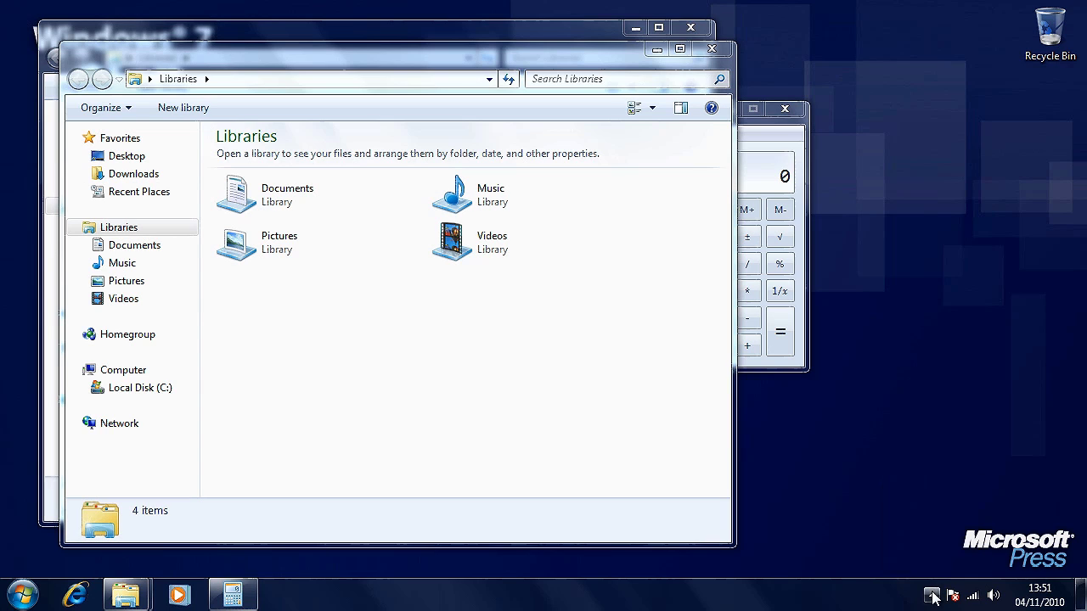
{"action": "left_click", "coordinate": [953, 596]}
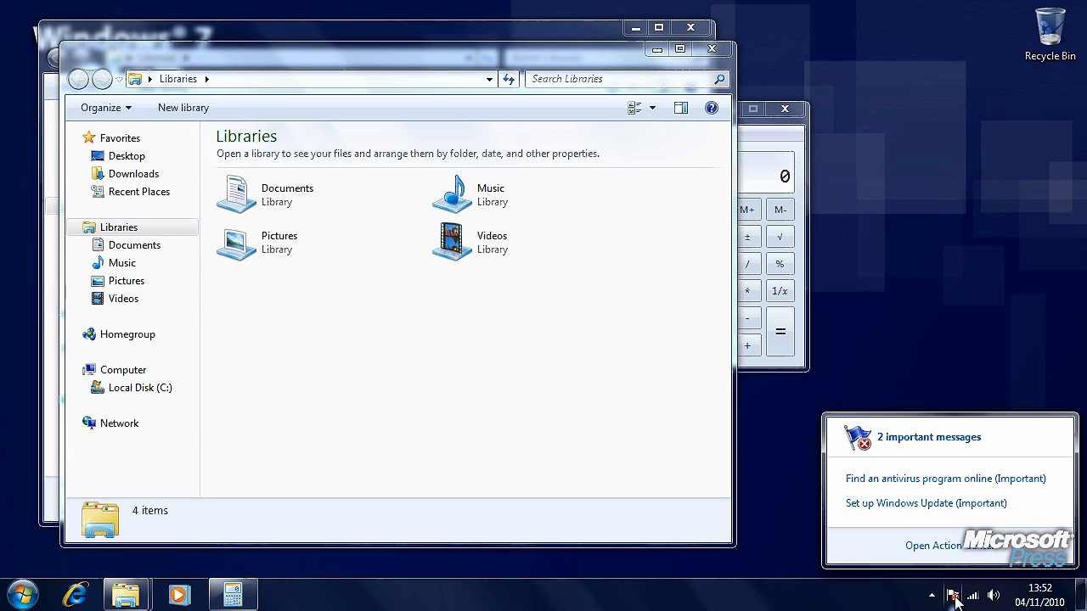
{"action": "left_click", "coordinate": [955, 600]}
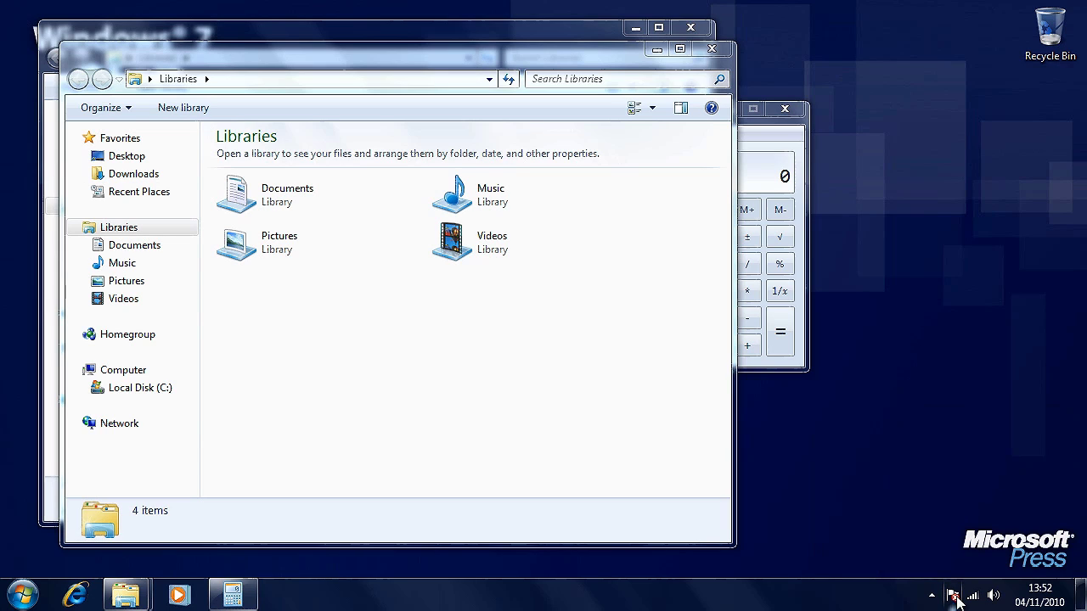
Examine the available wireless networks and the speaker volume control in the notification area
{"action": "left_click", "coordinate": [973, 597]}
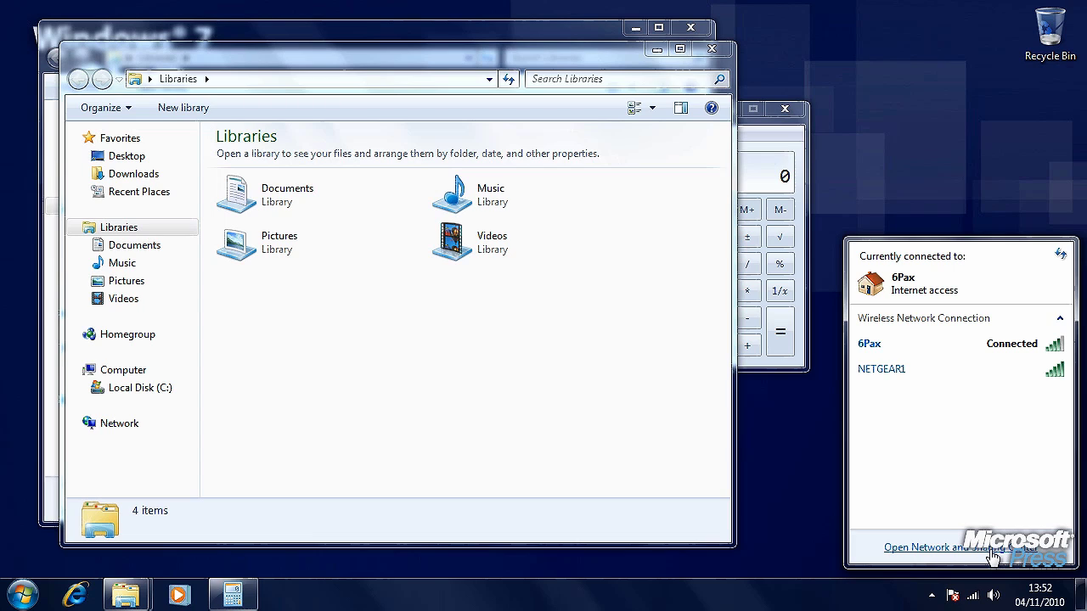
{"action": "left_click", "coordinate": [995, 596]}
{"action": "left_click", "coordinate": [995, 596]}
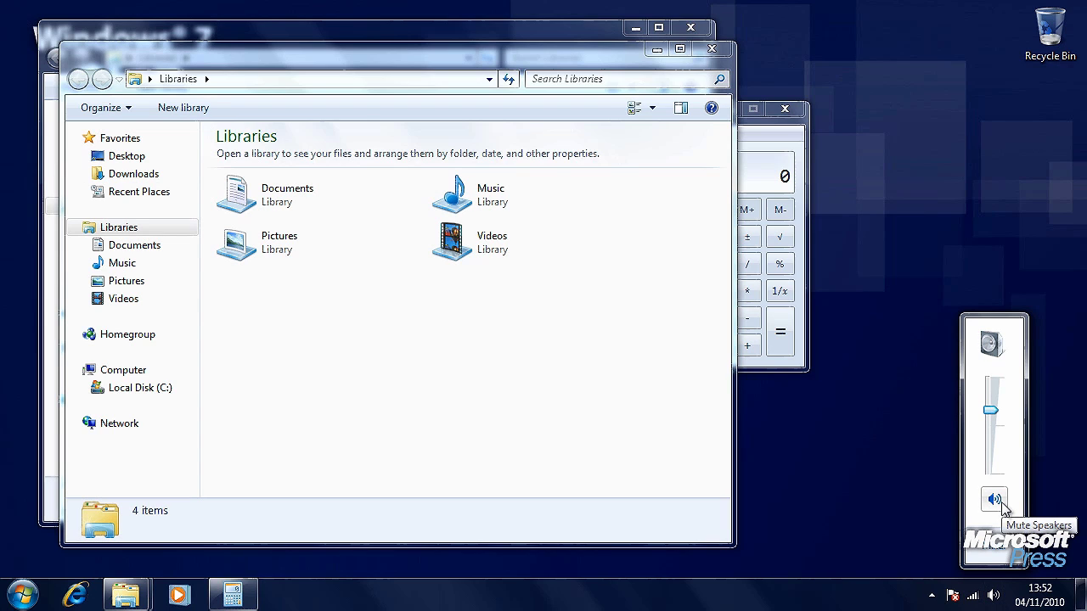
Browse the clock's calendar to December 2010, zoom out to the 2010-2019 years, return to December 2010 and close it
{"action": "left_click", "coordinate": [1034, 603]}
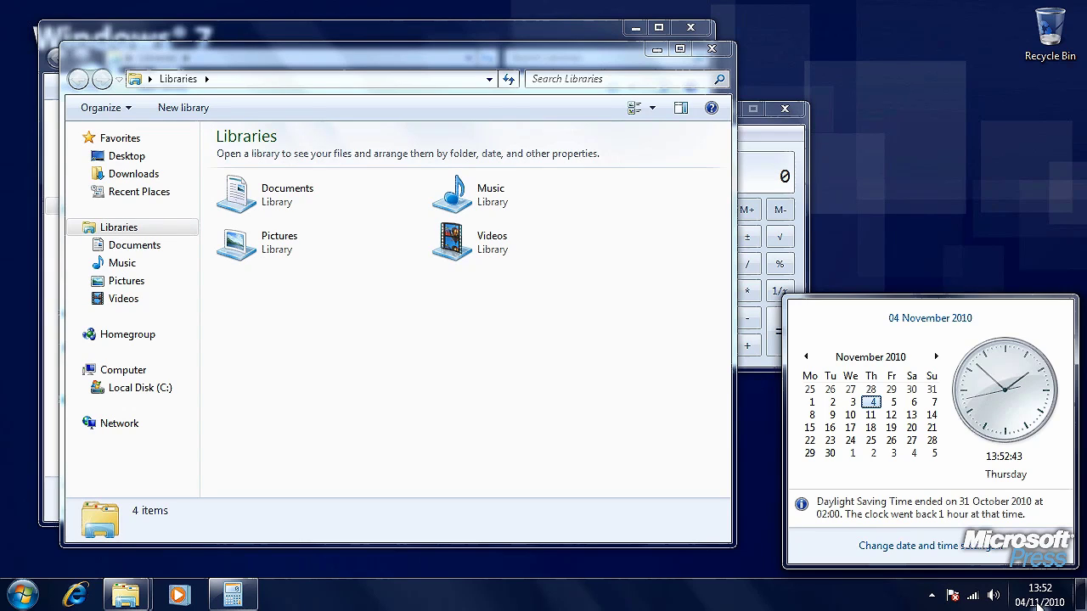
{"action": "left_click", "coordinate": [936, 358]}
{"action": "left_click", "coordinate": [876, 358]}
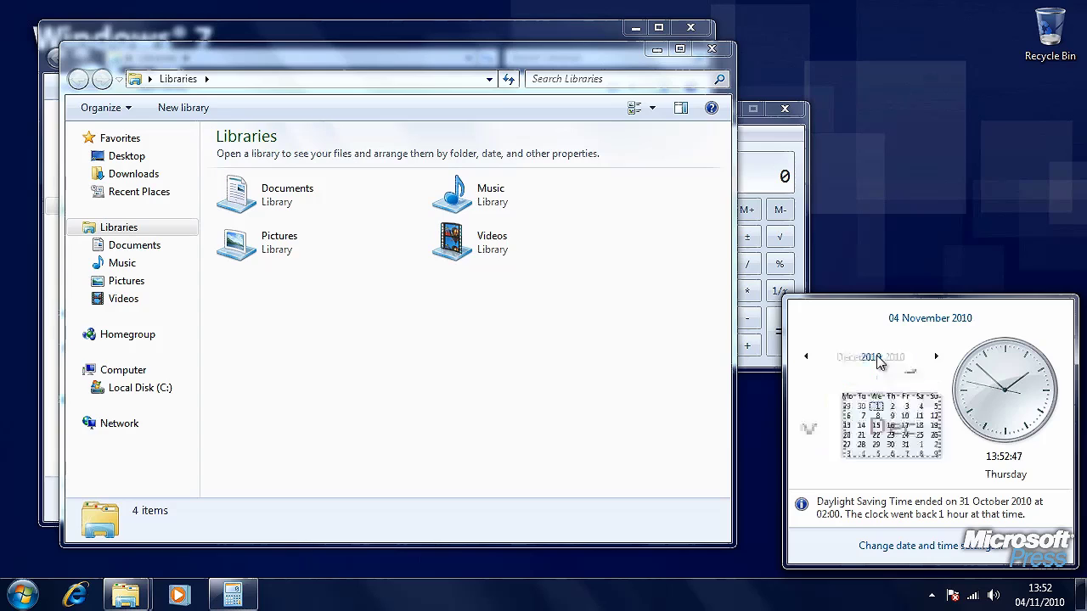
{"action": "left_click", "coordinate": [877, 358]}
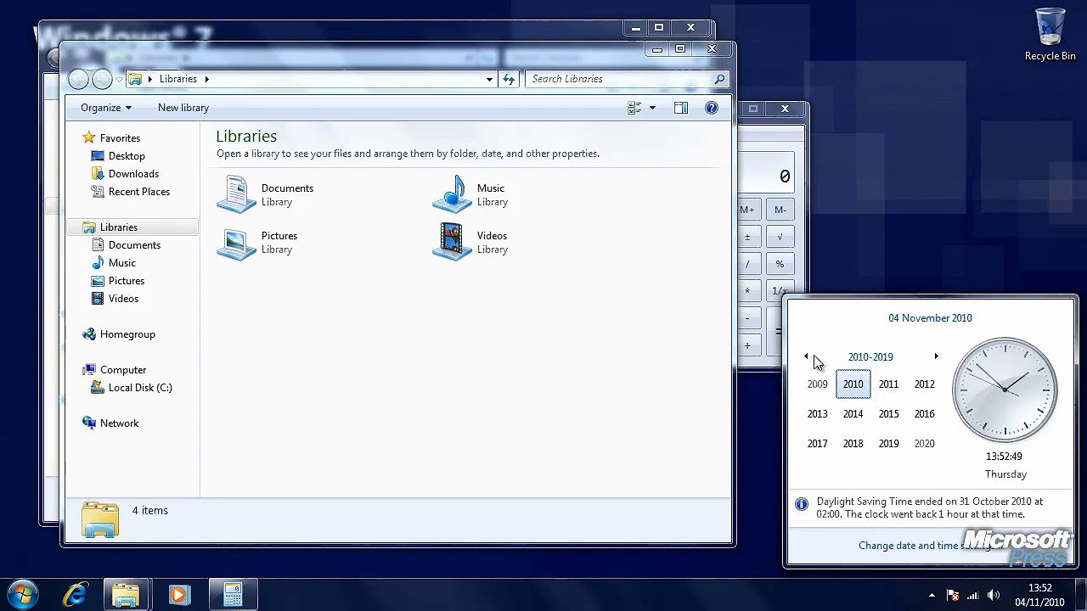
{"action": "left_click", "coordinate": [850, 384]}
{"action": "left_click", "coordinate": [924, 443]}
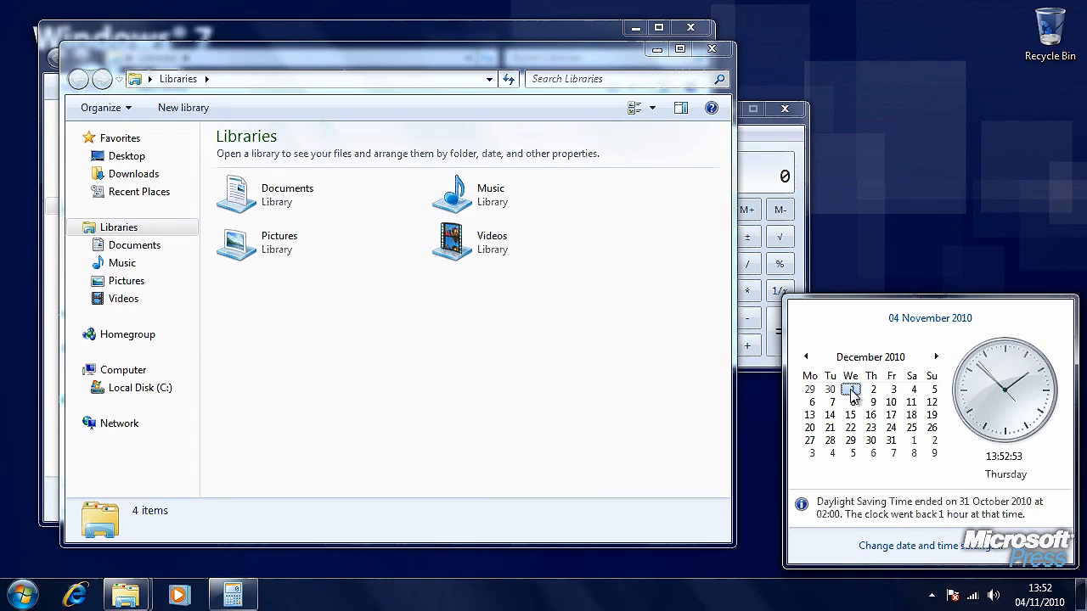
{"action": "left_click", "coordinate": [1041, 602]}
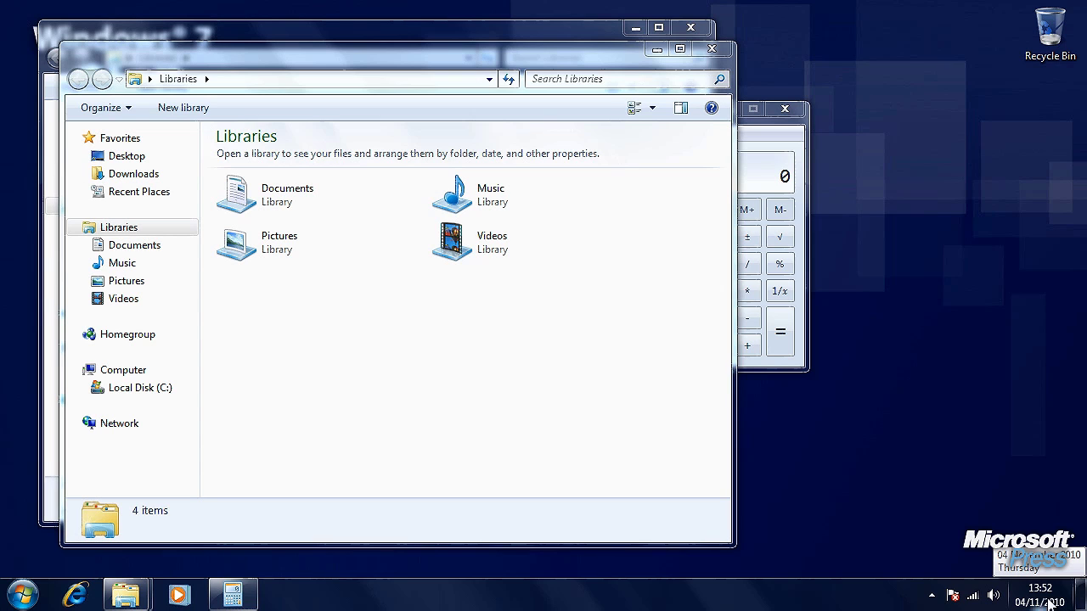
Peek at the desktop through the open windows, minimize them all to show it, and restore them
{"action": "mouse_move", "coordinate": [1083, 601]}
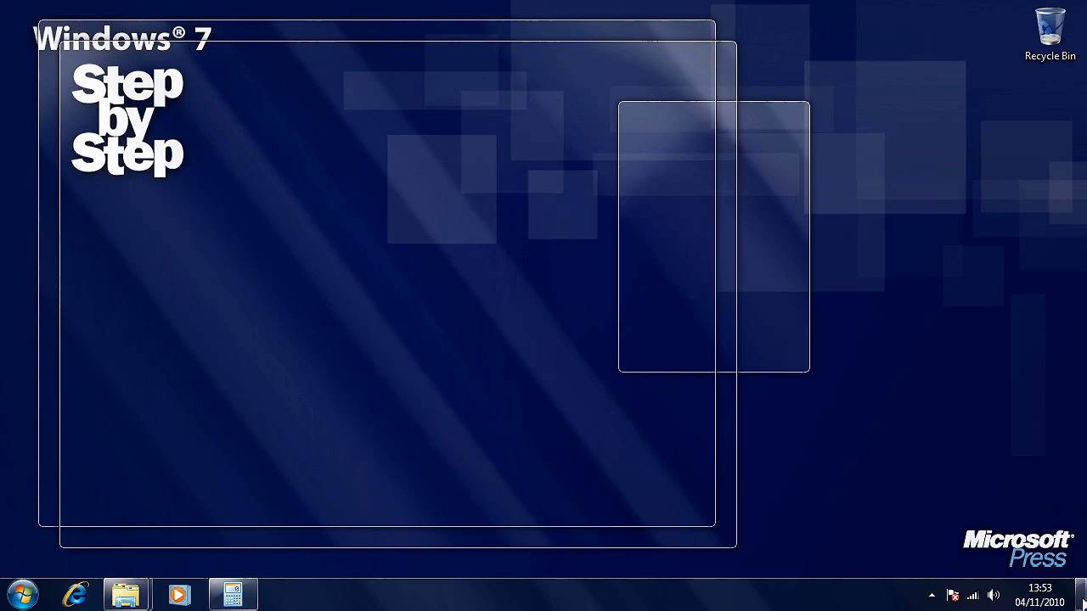
{"action": "left_click", "coordinate": [1082, 594]}
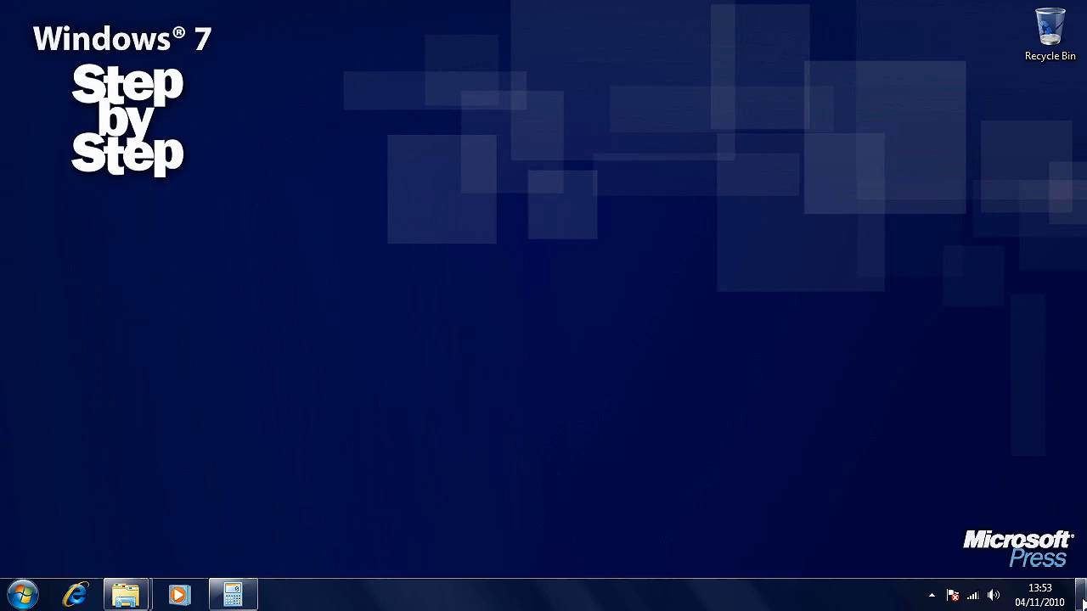
{"action": "left_click", "coordinate": [1082, 598]}
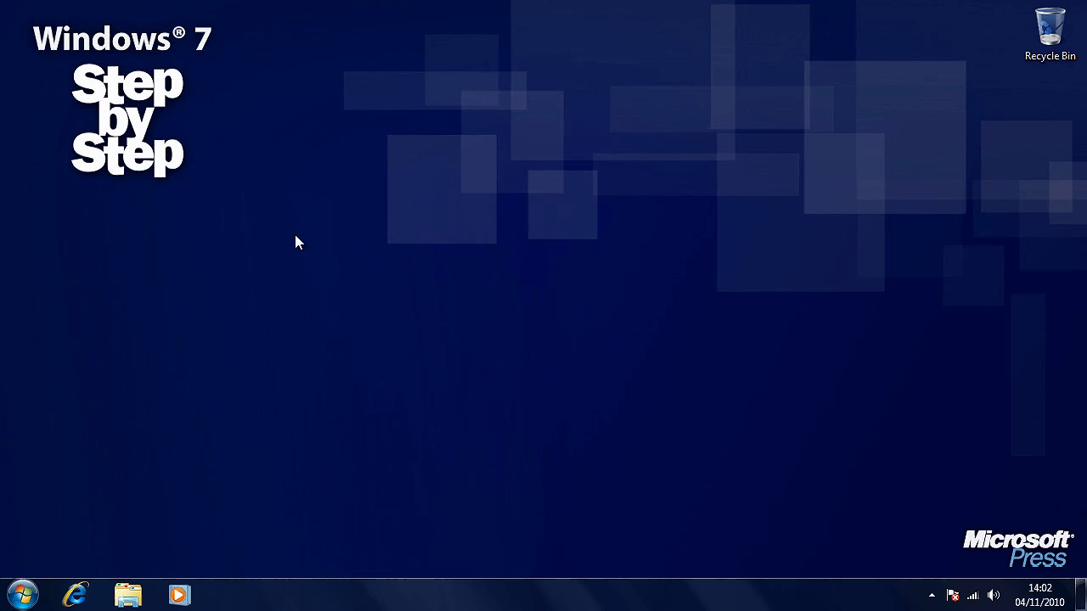
Open the desktop gadget gallery and place the Calendar, Clock and Picture Puzzle gadgets in a column beside it on the desktop
{"action": "right_click", "coordinate": [297, 242]}
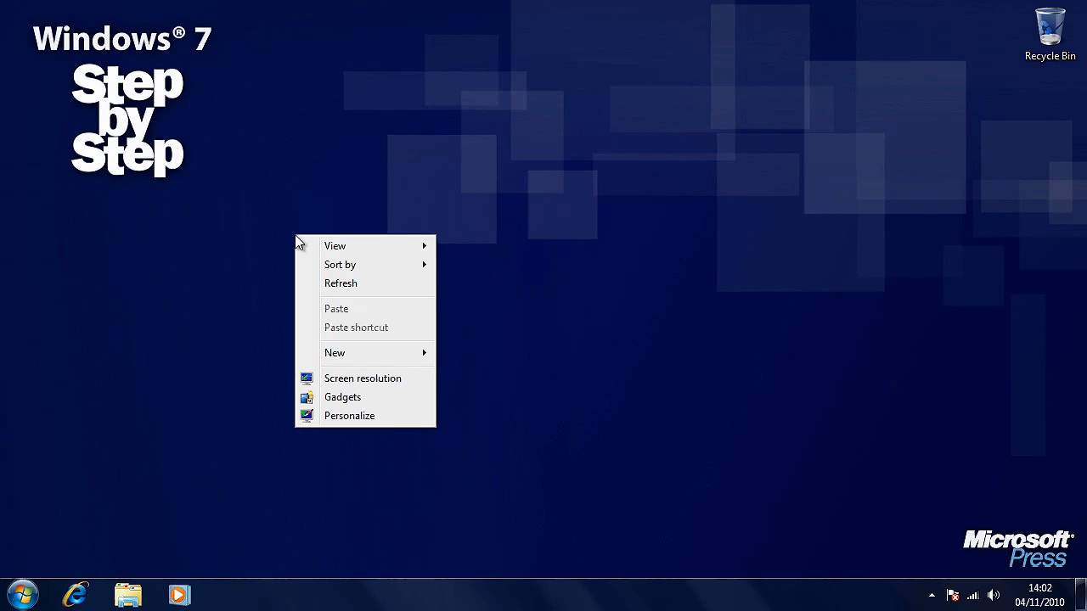
{"action": "left_click", "coordinate": [411, 397]}
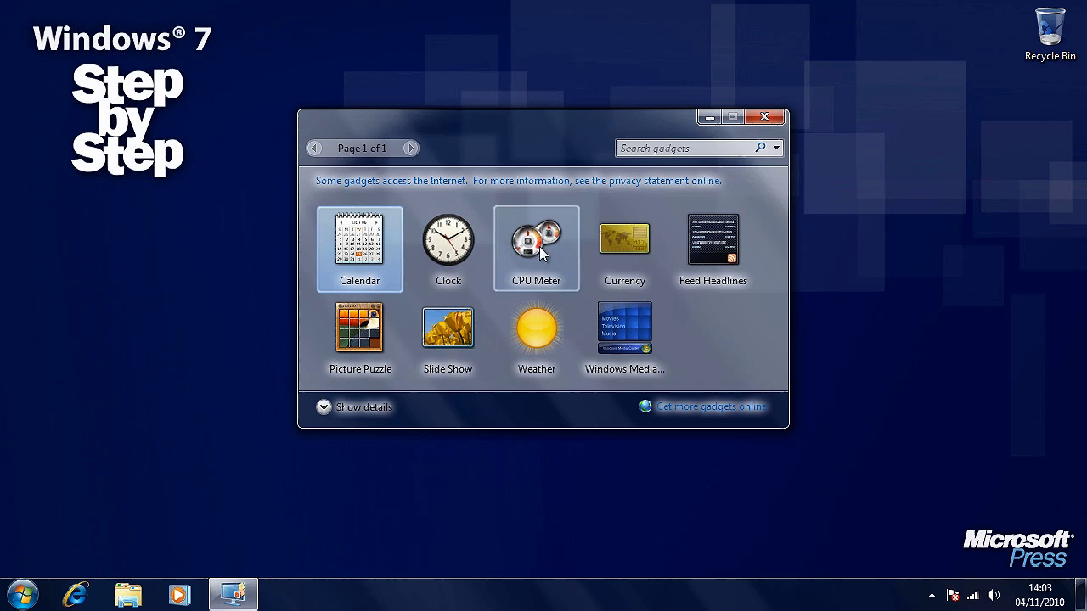
{"action": "left_click_drag", "start_coordinate": [371, 246], "coordinate": [885, 160]}
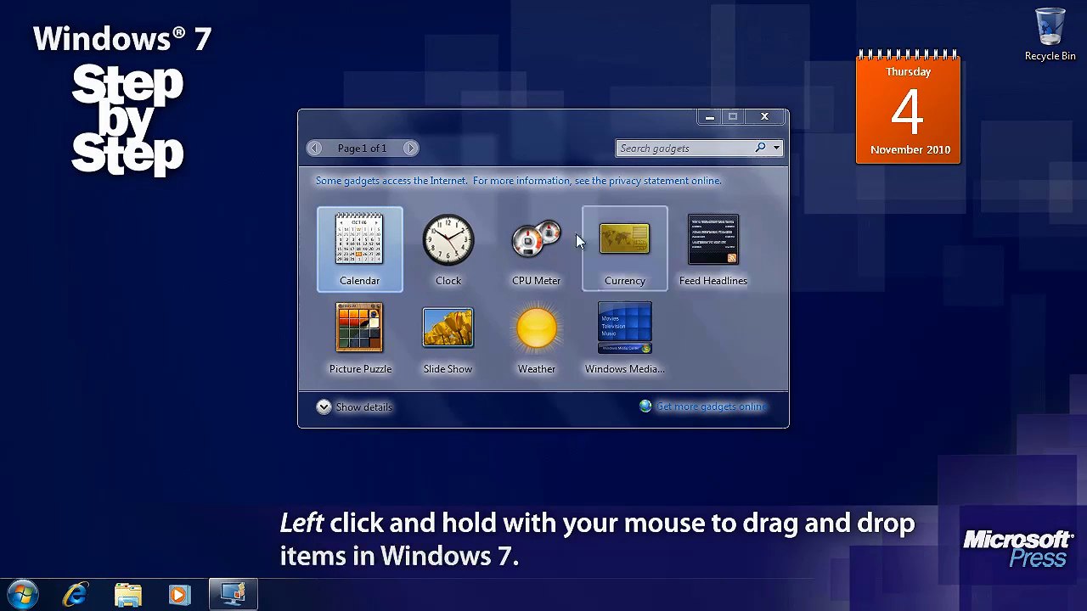
{"action": "left_click_drag", "start_coordinate": [448, 242], "coordinate": [904, 261]}
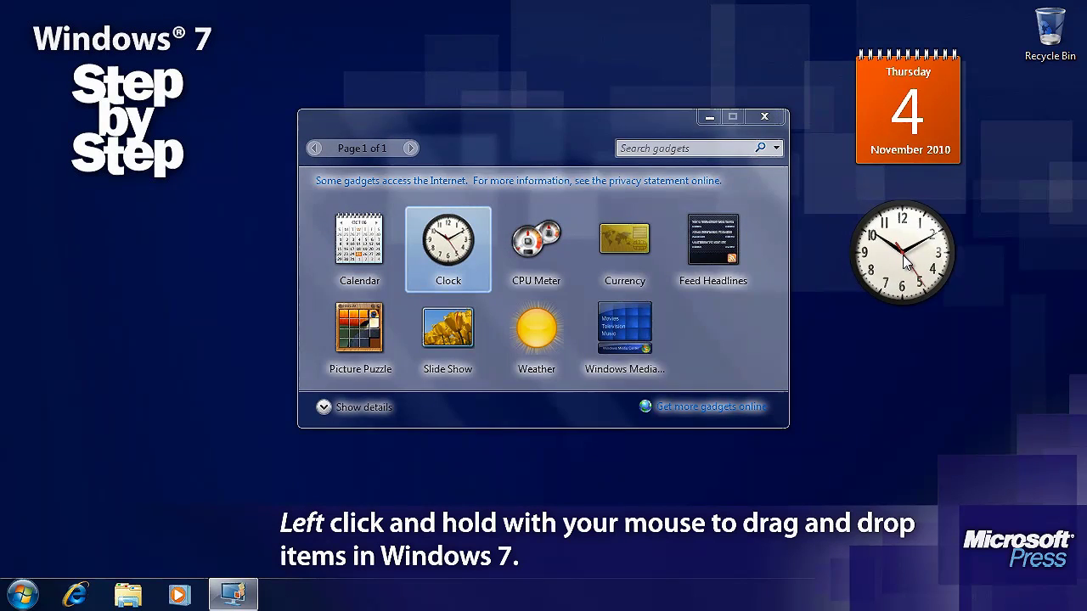
{"action": "left_click_drag", "start_coordinate": [359, 337], "coordinate": [929, 413]}
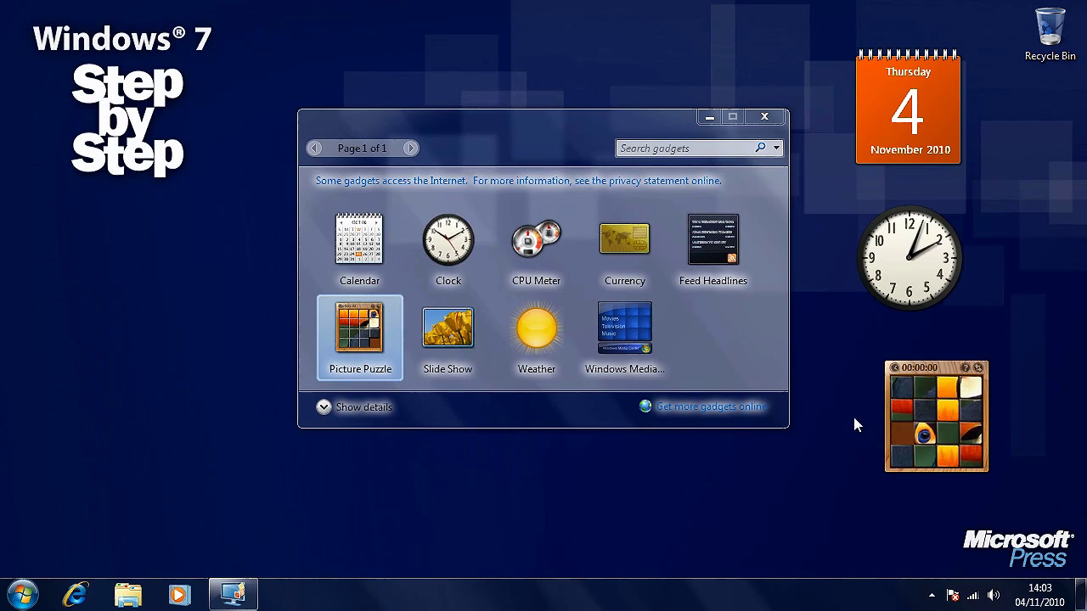
Move the Calendar gadget slightly upward and switch it to the larger size and back to the smaller one
{"action": "mouse_move", "coordinate": [931, 122]}
{"action": "mouse_move", "coordinate": [972, 91]}
{"action": "left_mouse_down"}
{"action": "mouse_move", "coordinate": [967, 115]}
{"action": "mouse_move", "coordinate": [967, 45]}
{"action": "mouse_move", "coordinate": [969, 82]}
{"action": "left_mouse_up"}
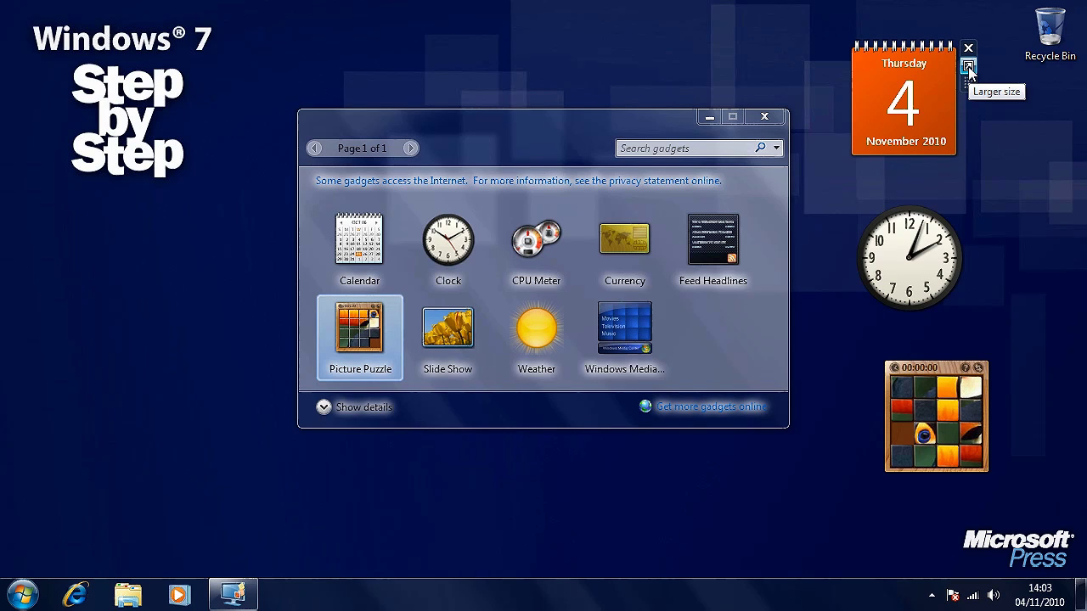
{"action": "left_click", "coordinate": [968, 68]}
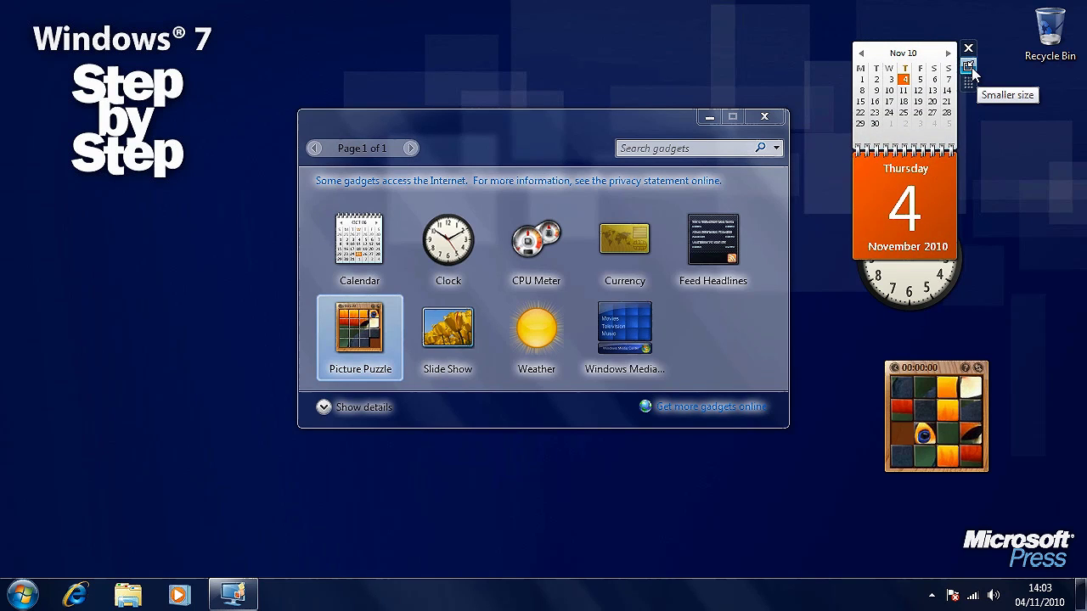
{"action": "left_click", "coordinate": [969, 68]}
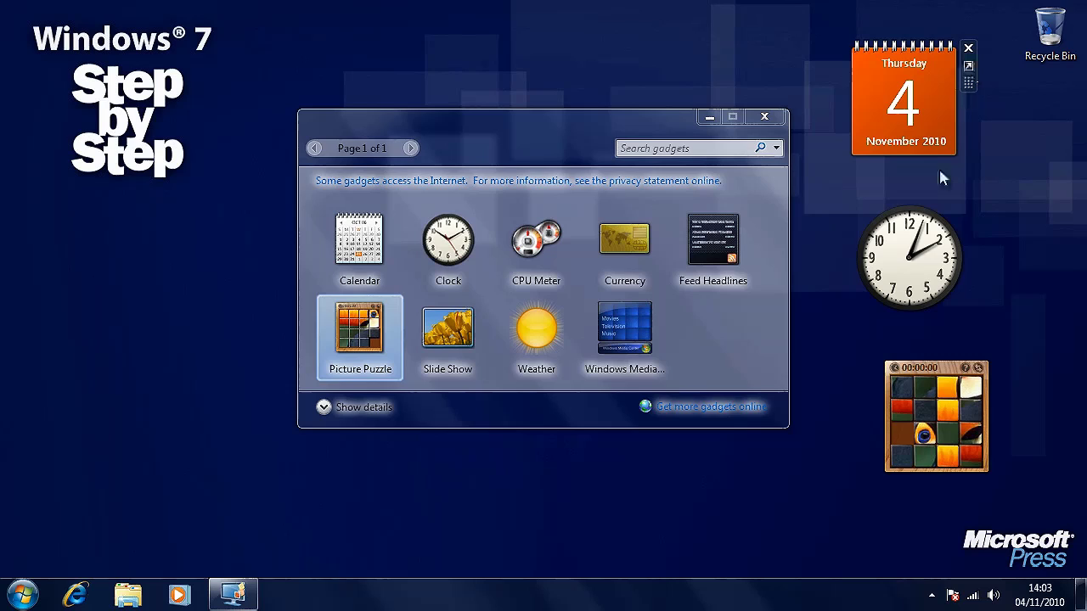
Set the Clock gadget to clock face 2 of 8 and show its second hand
{"action": "mouse_move", "coordinate": [918, 254]}
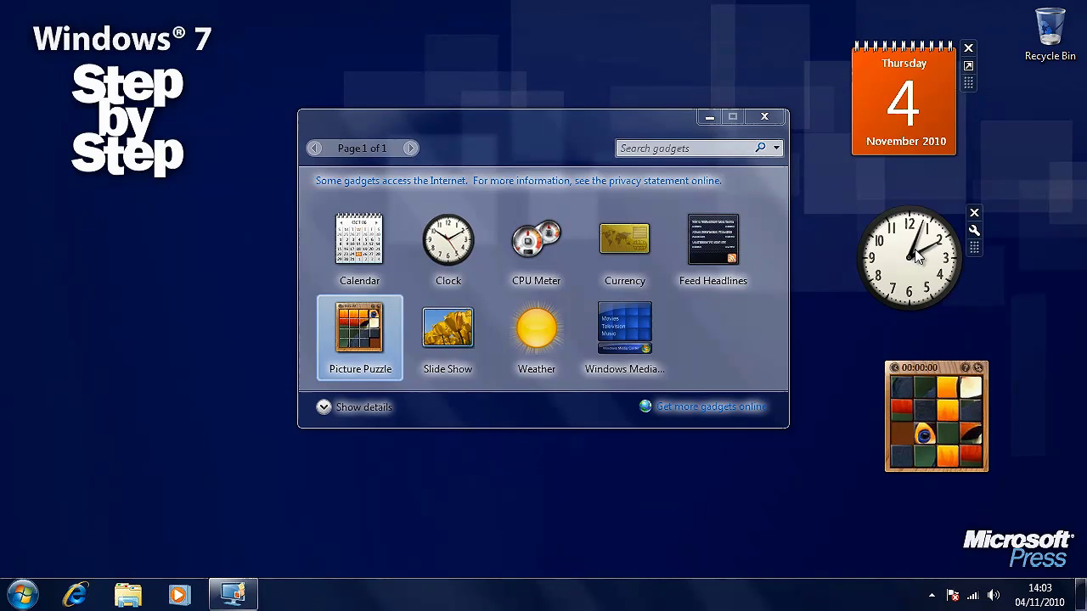
{"action": "left_click", "coordinate": [973, 231]}
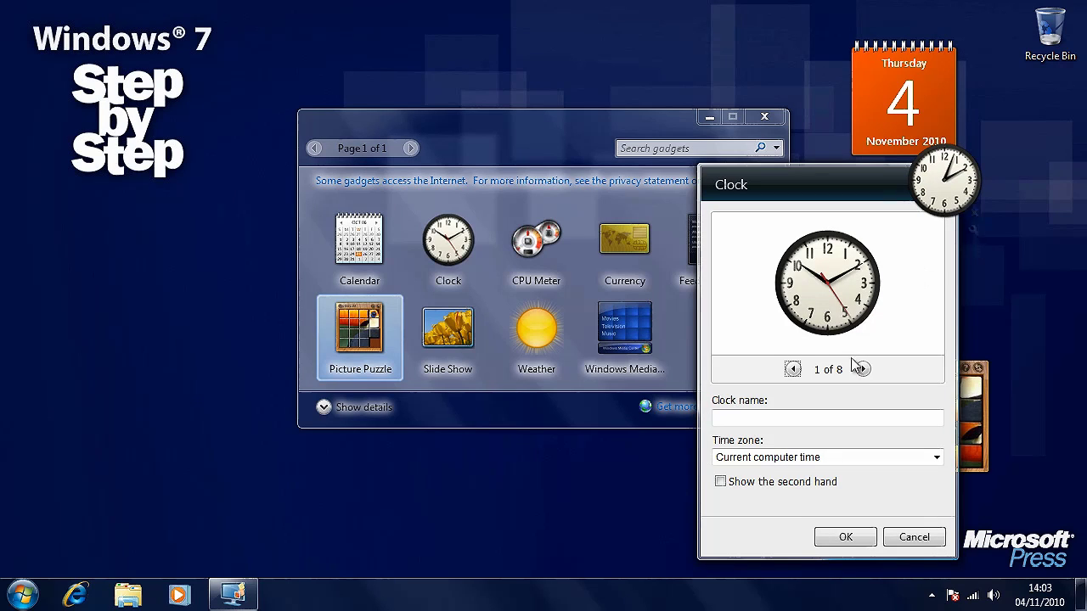
{"action": "left_click", "coordinate": [862, 370]}
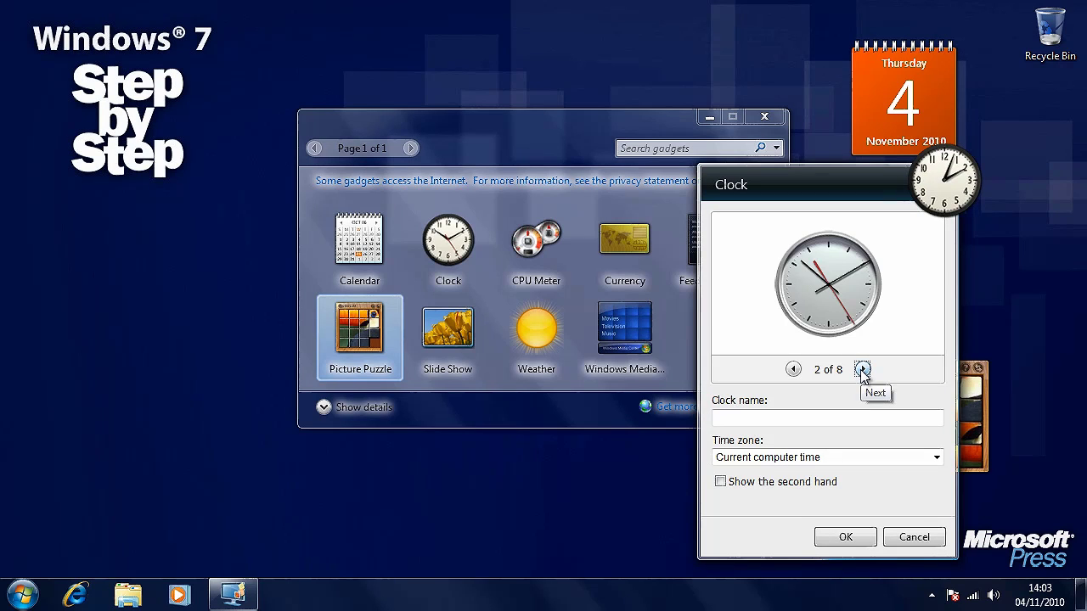
{"action": "left_click", "coordinate": [767, 486]}
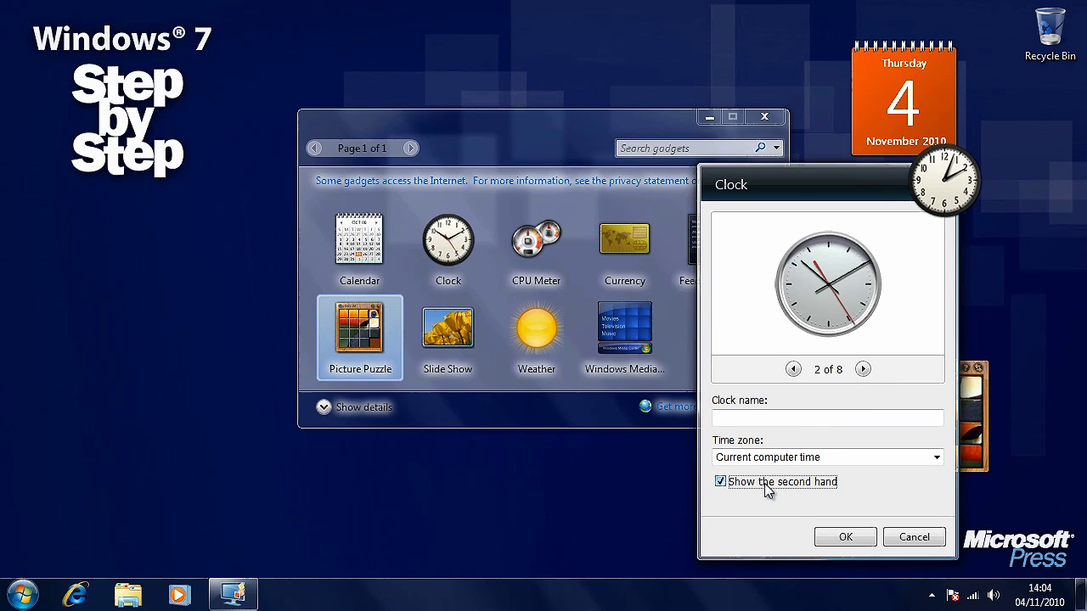
{"action": "left_click", "coordinate": [846, 538]}
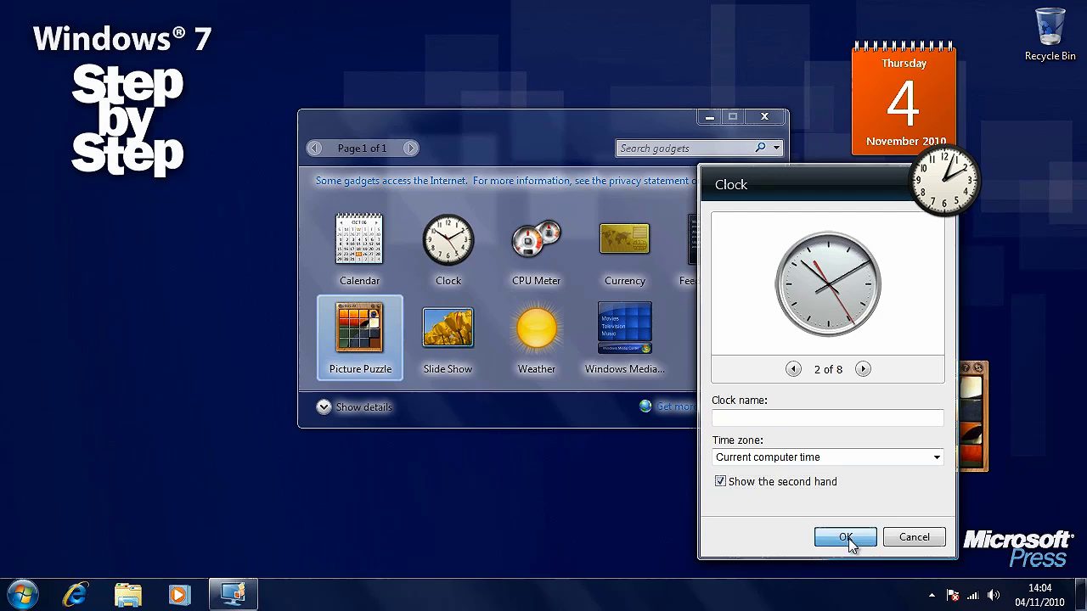
Slide a few Picture Puzzle tiles and move the gadget to the opposite side of the desktop, beneath the Windows 7 logo
{"action": "mouse_move", "coordinate": [948, 395]}
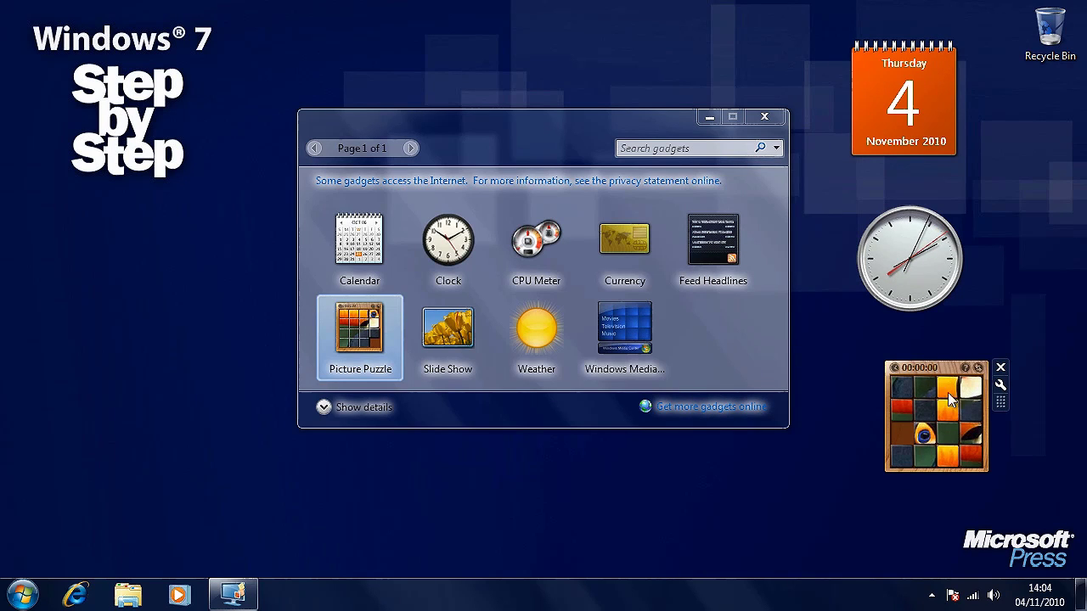
{"action": "left_click", "coordinate": [917, 434]}
{"action": "left_click", "coordinate": [922, 454]}
{"action": "left_click", "coordinate": [951, 450]}
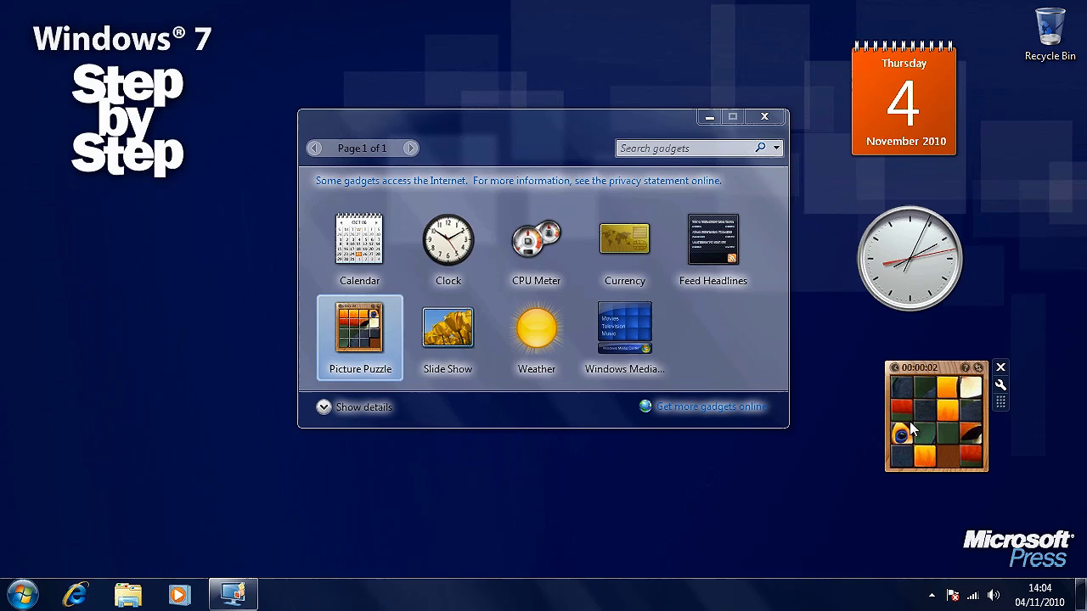
{"action": "left_click", "coordinate": [945, 433]}
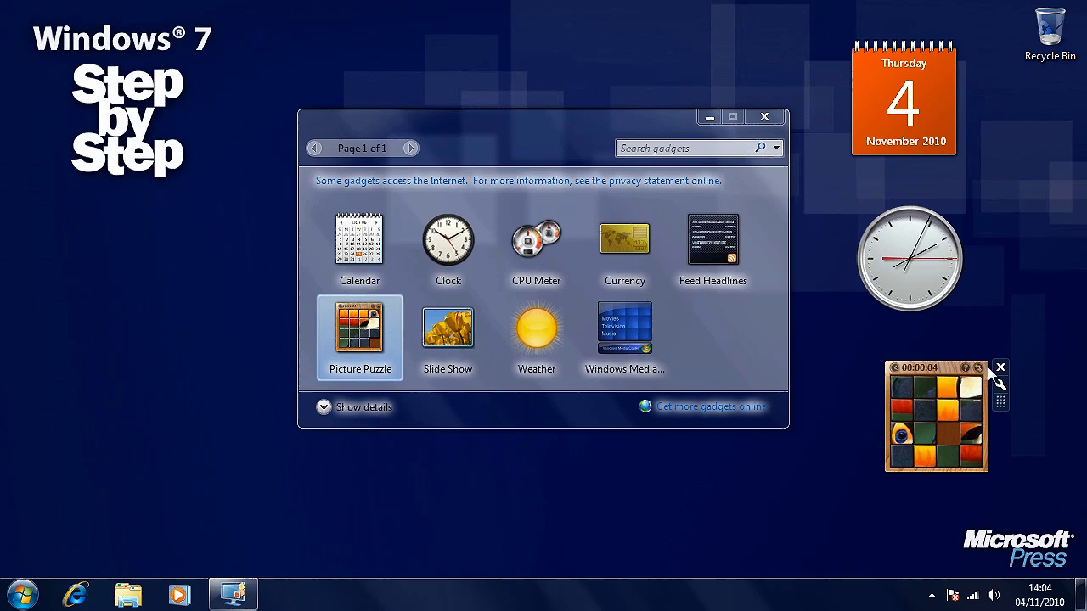
{"action": "left_click_drag", "start_coordinate": [1001, 400], "coordinate": [227, 248]}
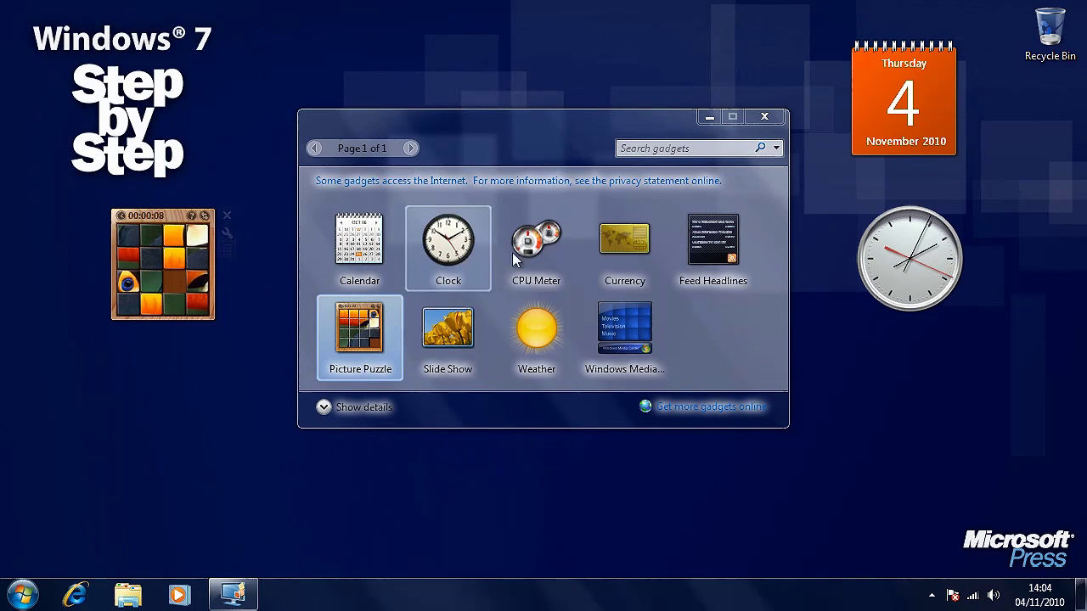
Add the CPU Meter gadget to the desktop and browse the featured desktop gadgets available online
{"action": "double_click", "coordinate": [538, 244]}
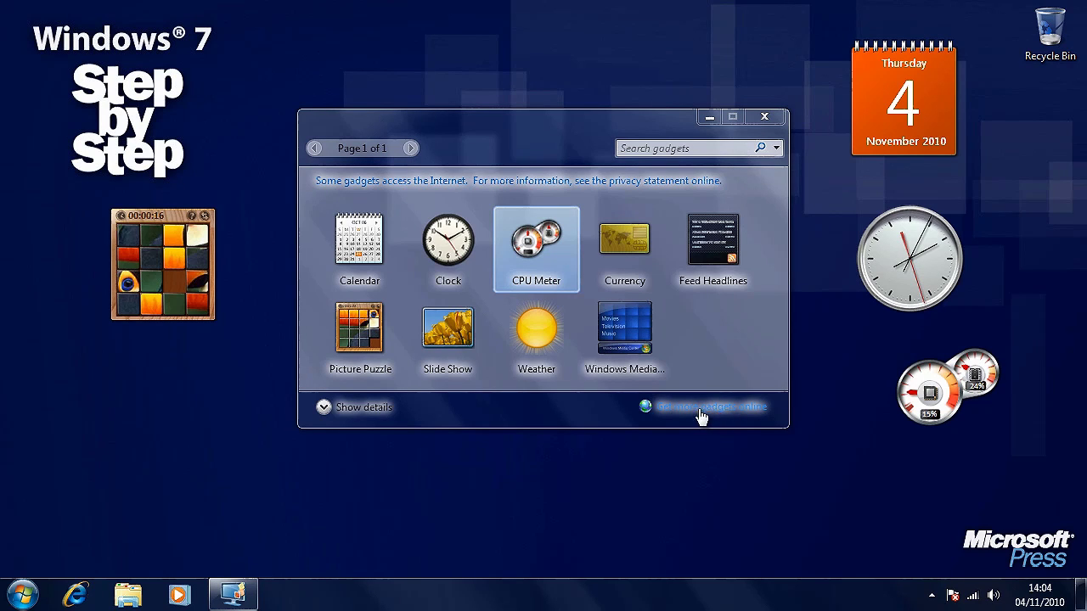
{"action": "left_click", "coordinate": [764, 416]}
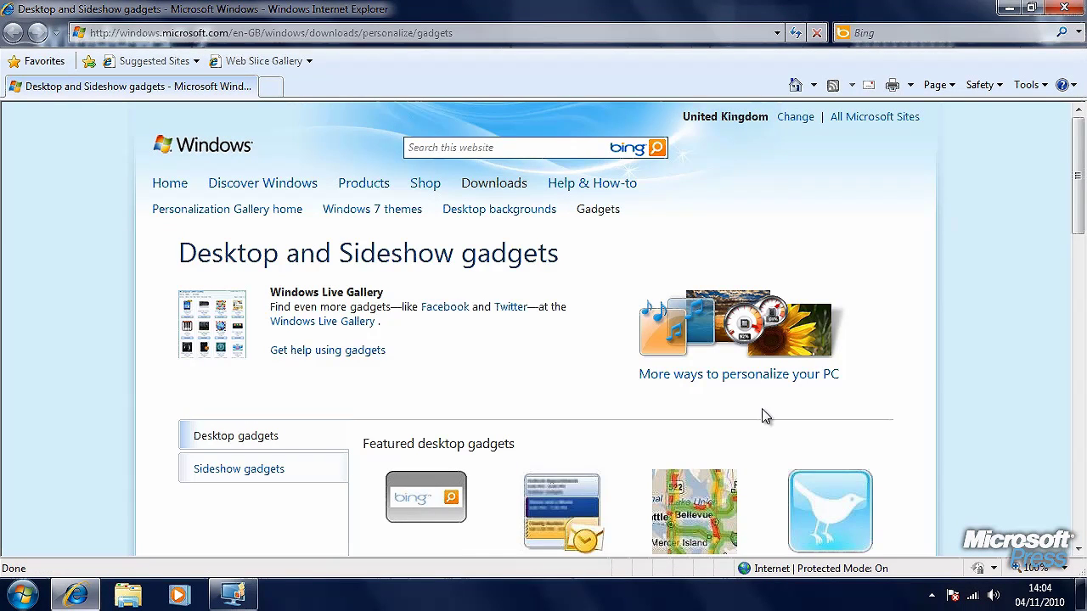
{"action": "scroll", "coordinate": [766, 416], "scroll_direction": "down", "scroll_amount": 3}
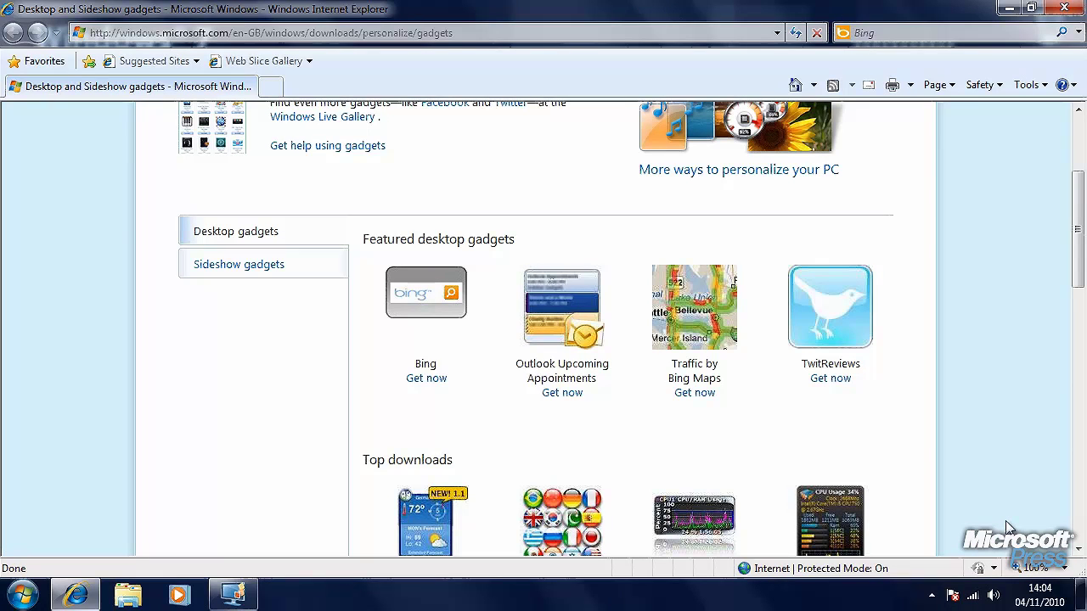
{"action": "mouse_move", "coordinate": [1082, 595]}
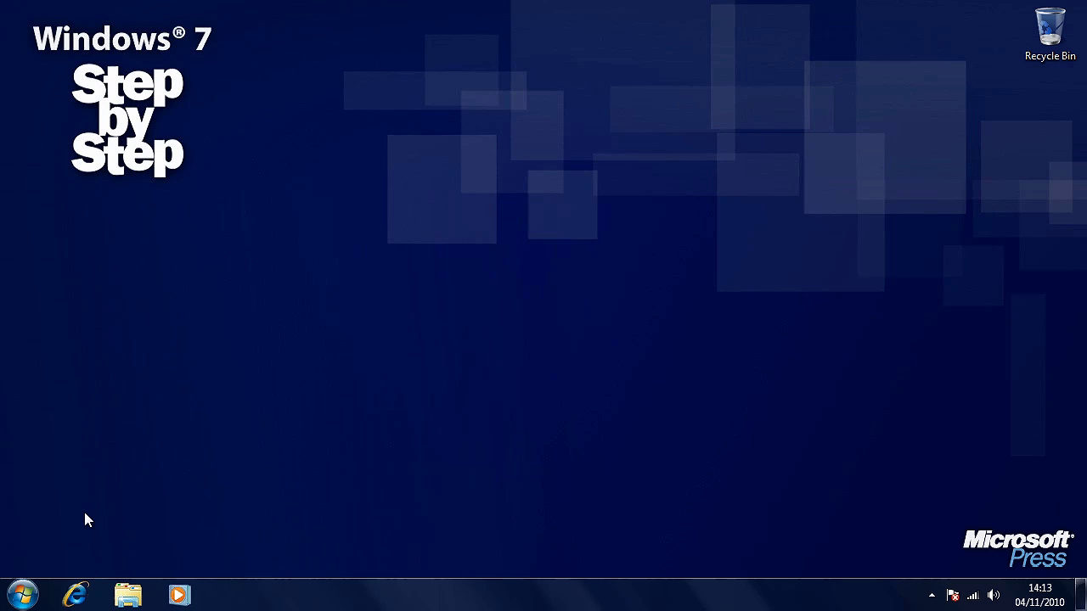
Open Control Panel, examine the System and Security, Hardware and Sound, and User Accounts and Family Safety categories, and return to its home page
{"action": "left_click", "coordinate": [26, 597]}
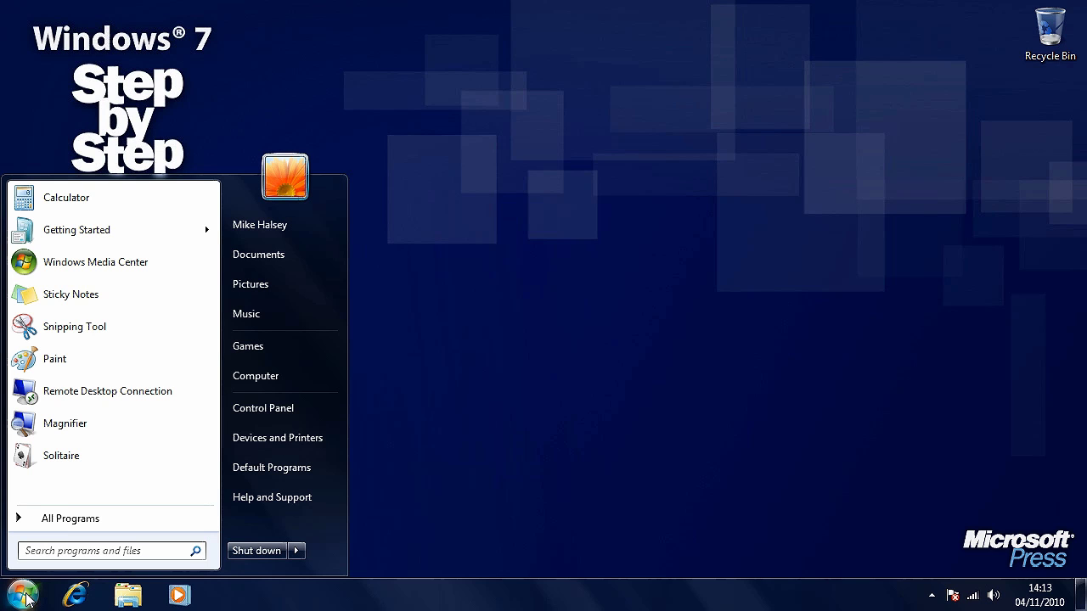
{"action": "left_click", "coordinate": [310, 409]}
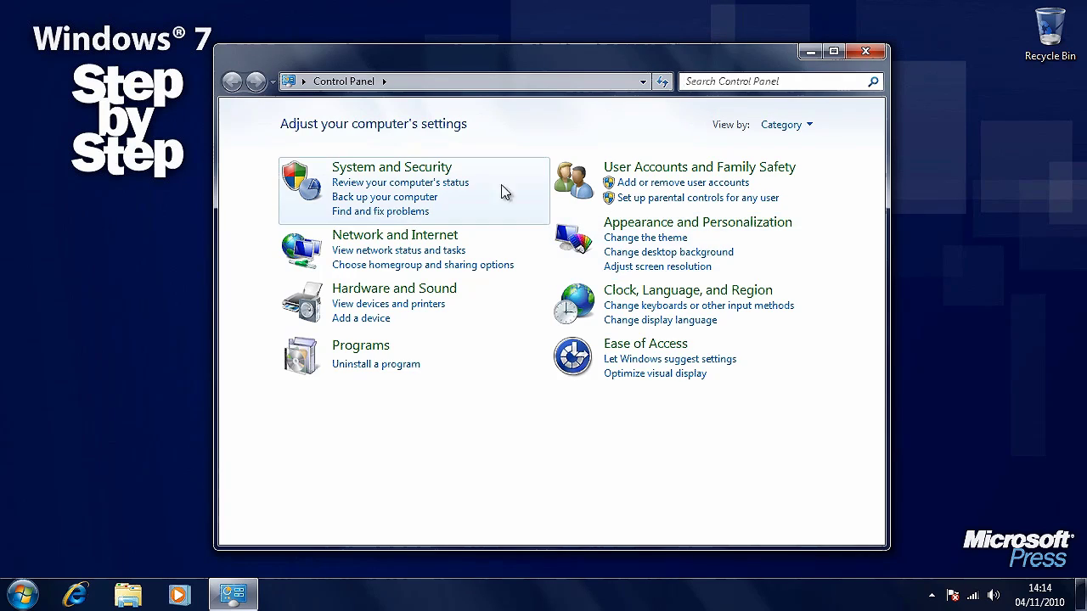
{"action": "left_click", "coordinate": [442, 171]}
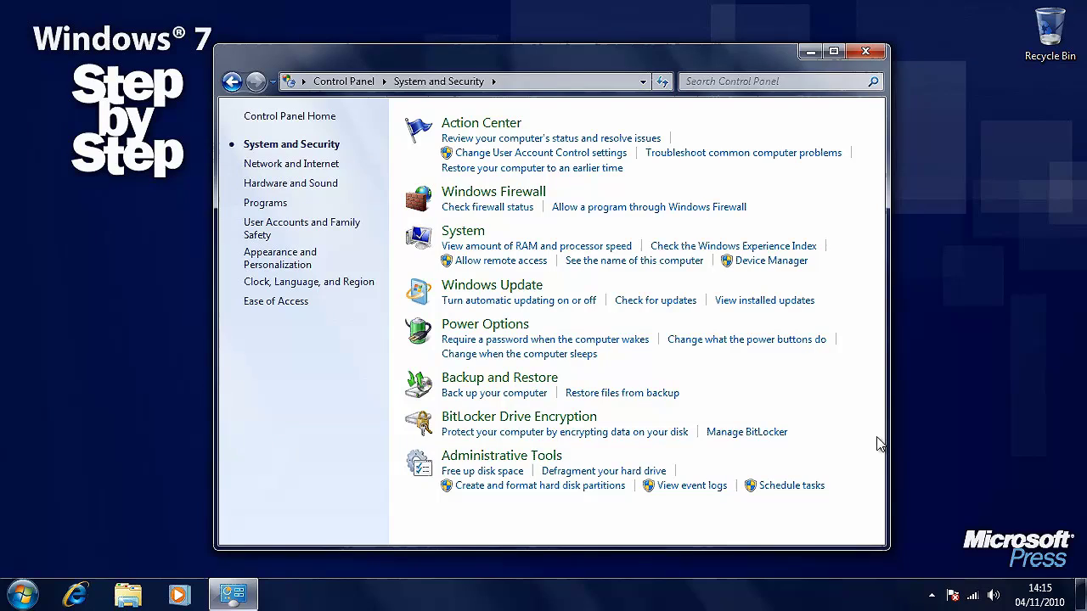
{"action": "left_click", "coordinate": [285, 189]}
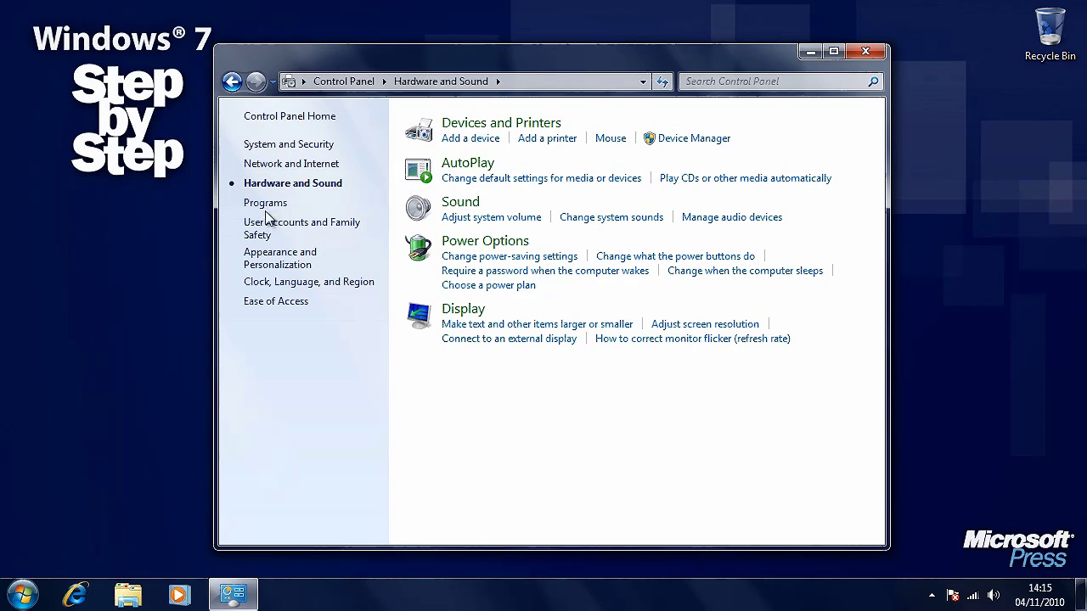
{"action": "left_click", "coordinate": [303, 231]}
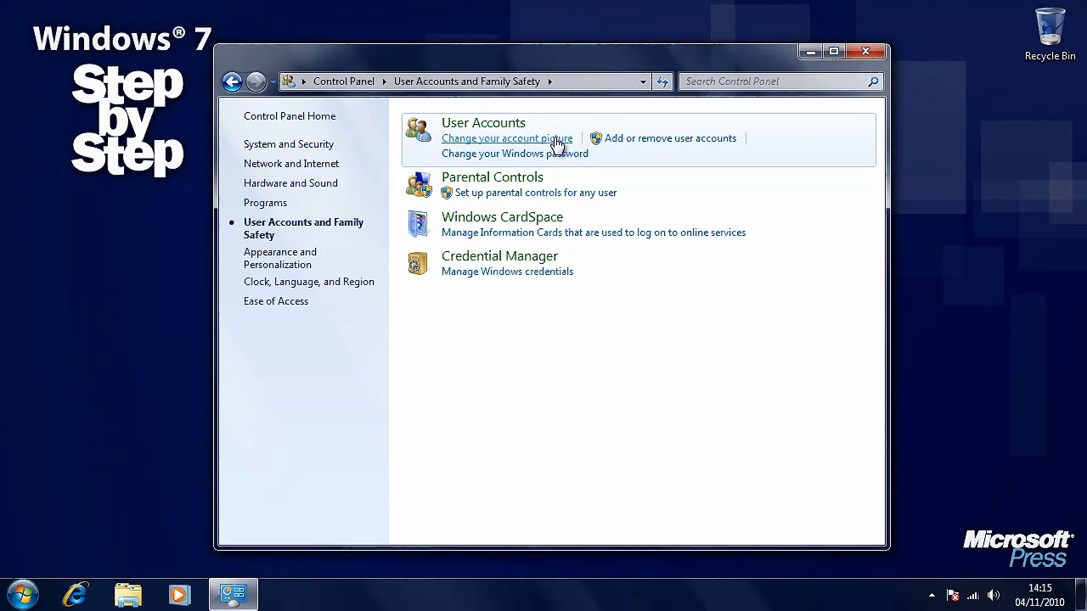
{"action": "left_click", "coordinate": [325, 118]}
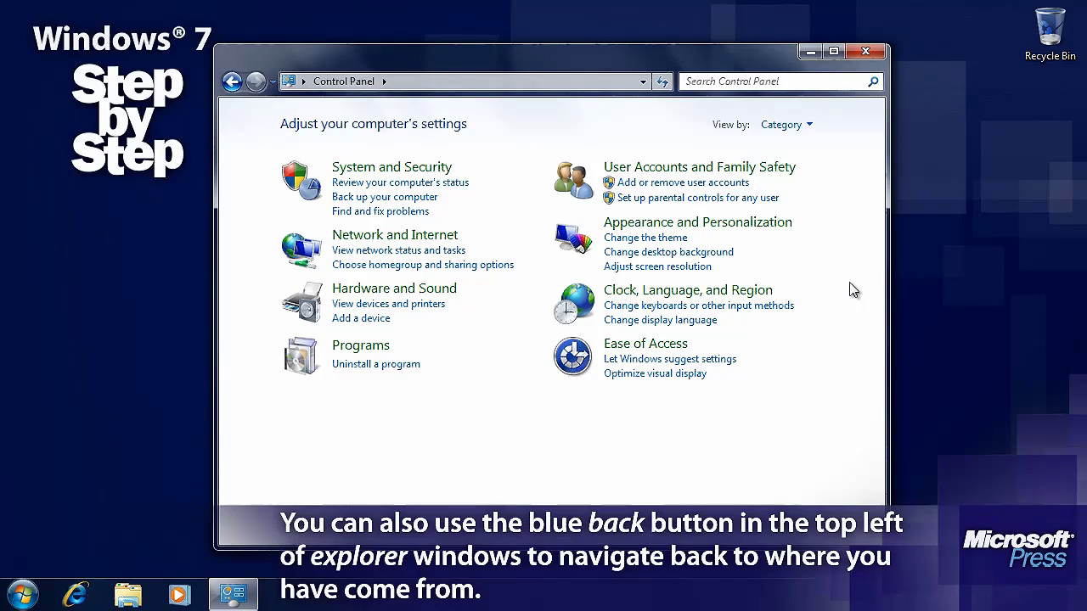
Switch the Control Panel view to Large icons to see all items, and return it to Category view
{"action": "left_click", "coordinate": [805, 129]}
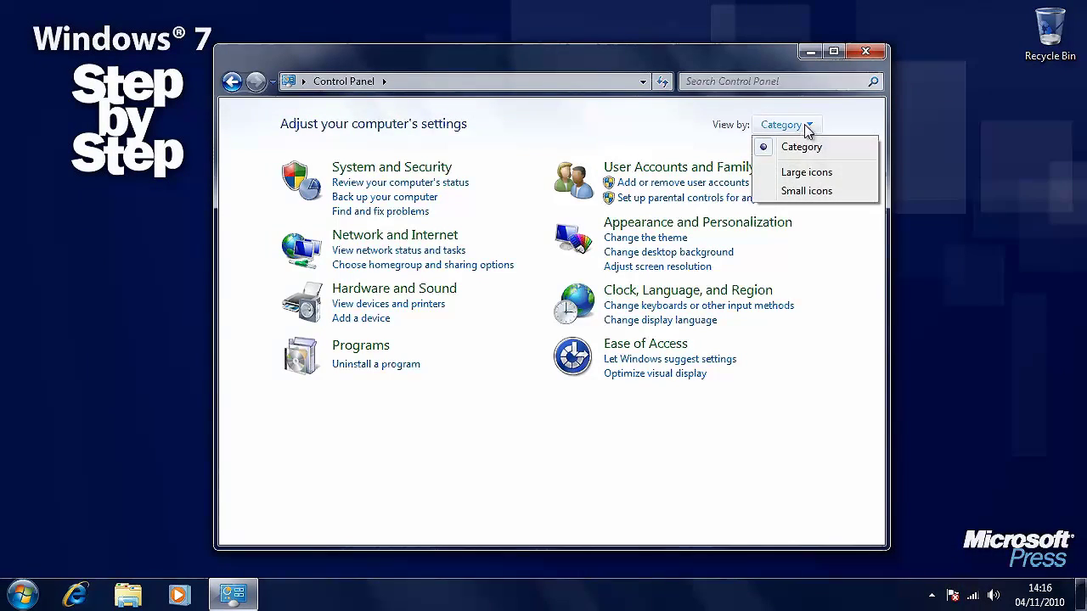
{"action": "left_click", "coordinate": [842, 173]}
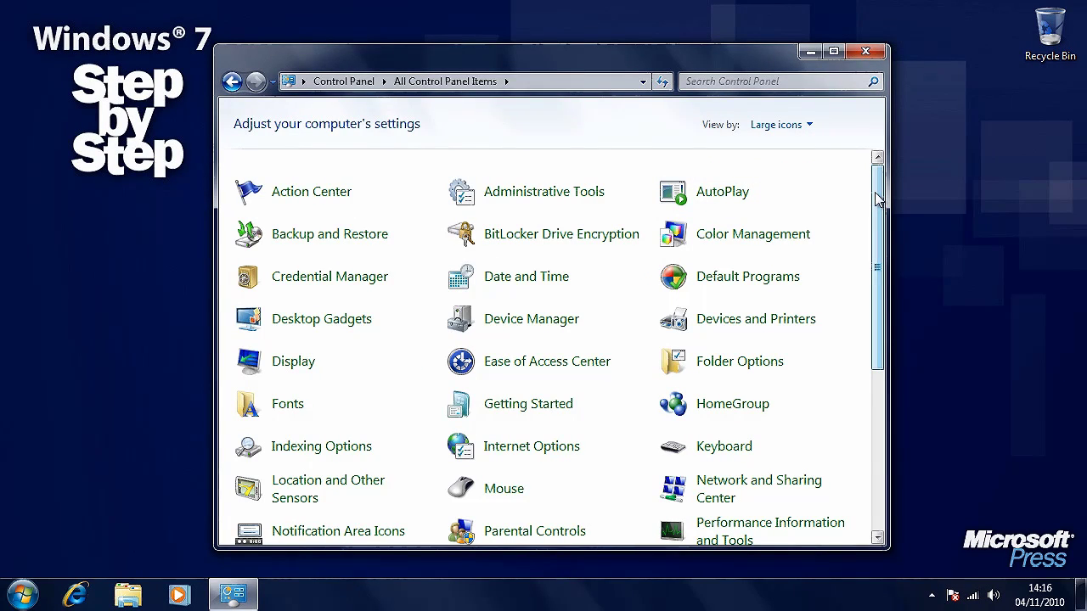
{"action": "mouse_move", "coordinate": [878, 198]}
{"action": "left_mouse_down"}
{"action": "mouse_move", "coordinate": [889, 358]}
{"action": "mouse_move", "coordinate": [891, 195]}
{"action": "left_mouse_up"}
{"action": "left_click", "coordinate": [807, 129]}
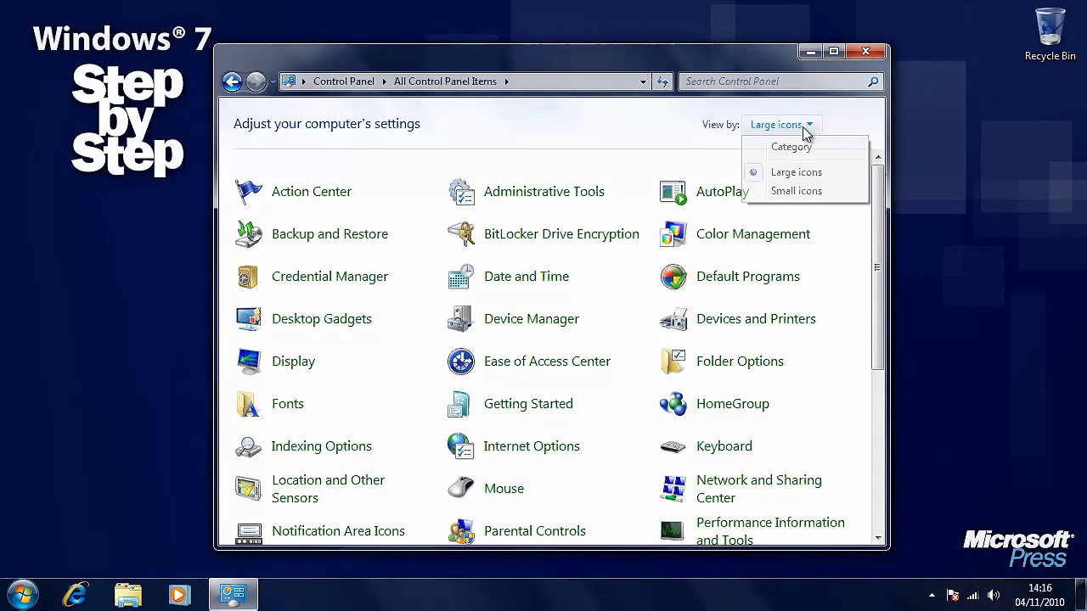
{"action": "left_click", "coordinate": [801, 150]}
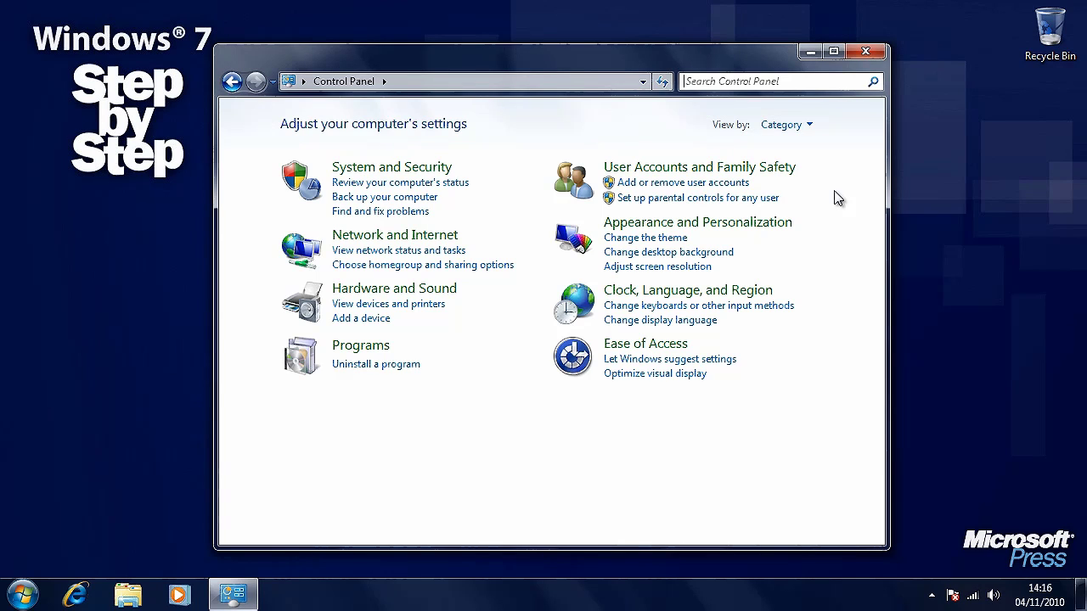
Search Control Panel for "printer"
{"action": "left_click", "coordinate": [813, 82]}
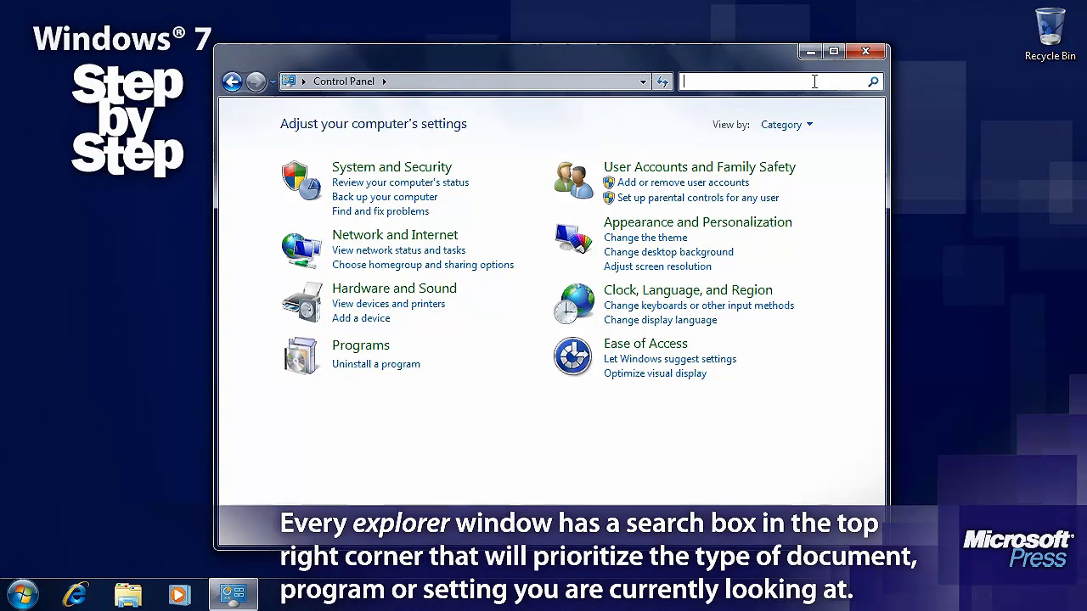
{"action": "type", "text": "printer"}
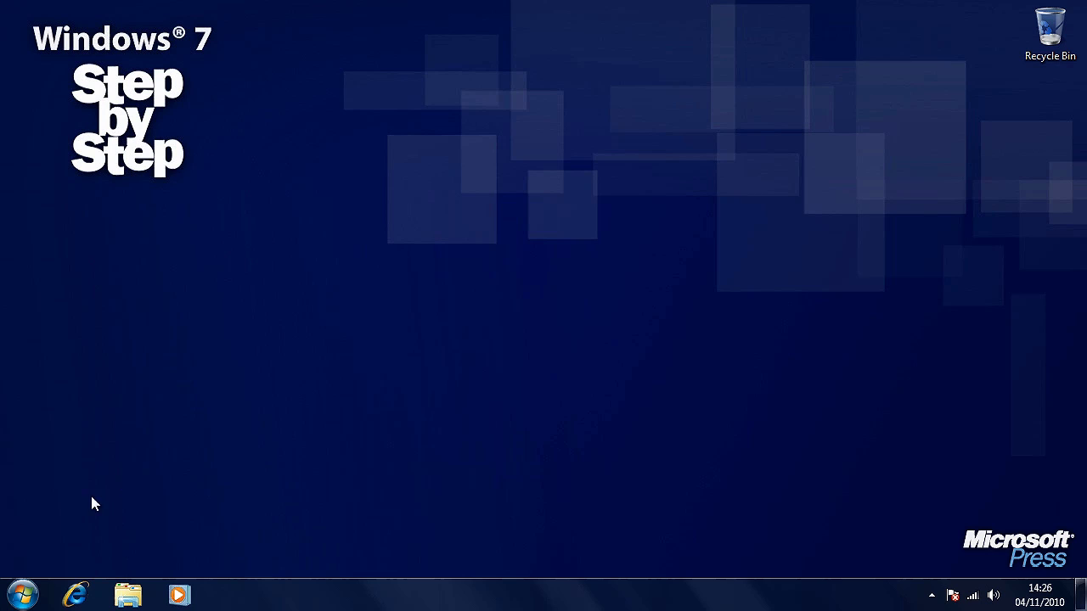
Open Devices and Printers and examine the actions available for the MB24W monitor, the USB Receiver and the Microsoft XPS Document Writer
{"action": "left_click", "coordinate": [30, 596]}
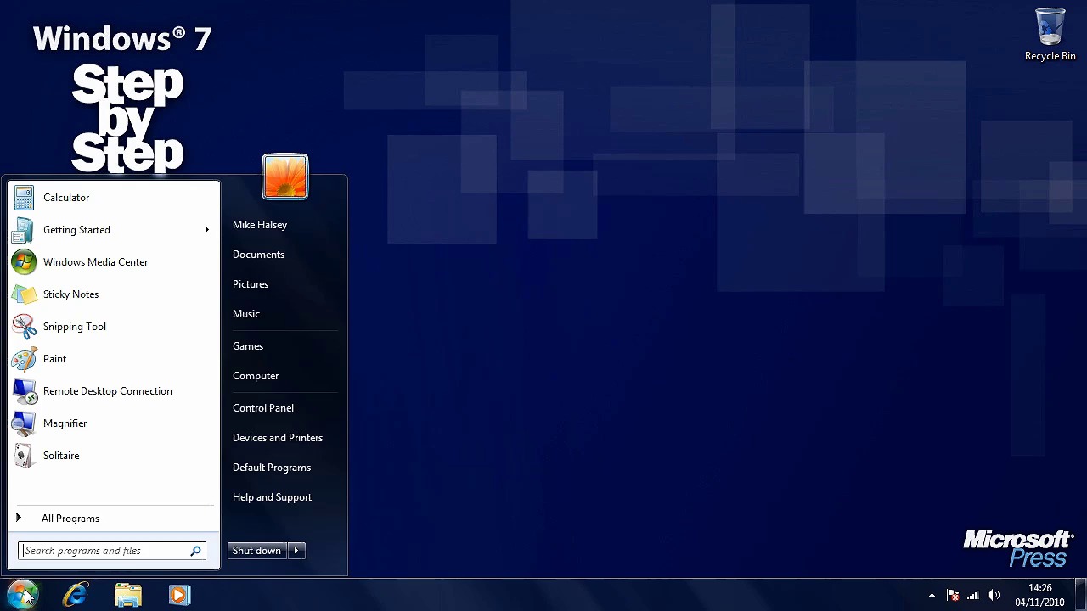
{"action": "left_click", "coordinate": [329, 437]}
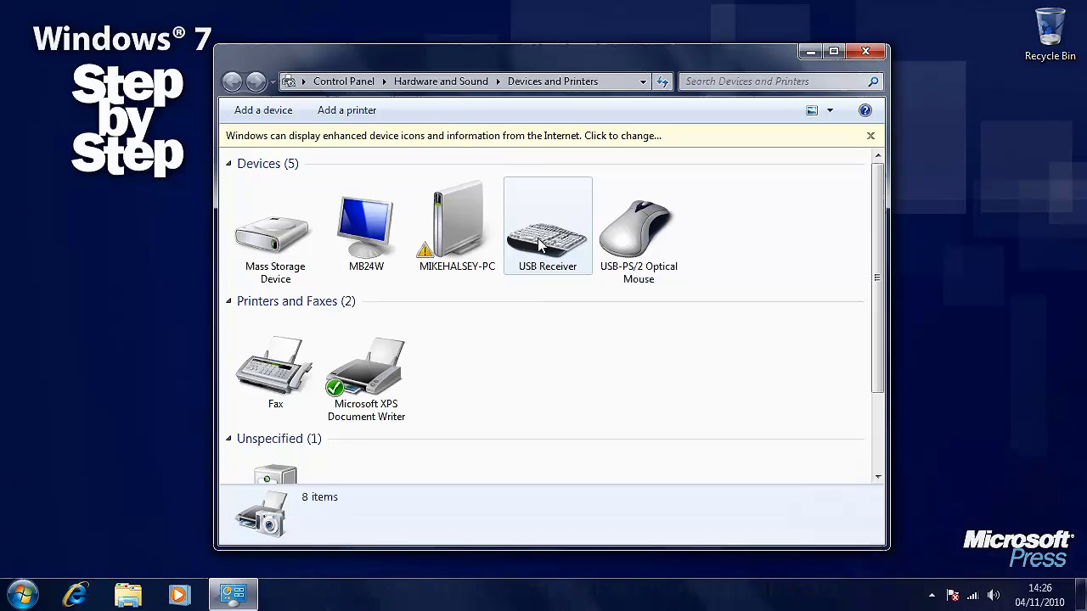
{"action": "right_click", "coordinate": [371, 228]}
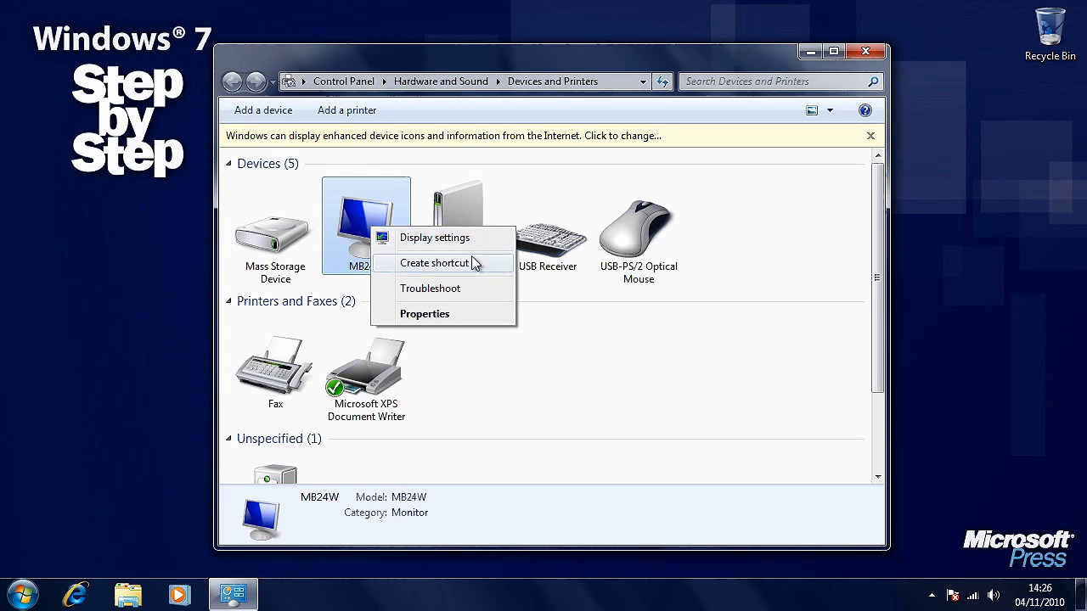
{"action": "right_click", "coordinate": [556, 240]}
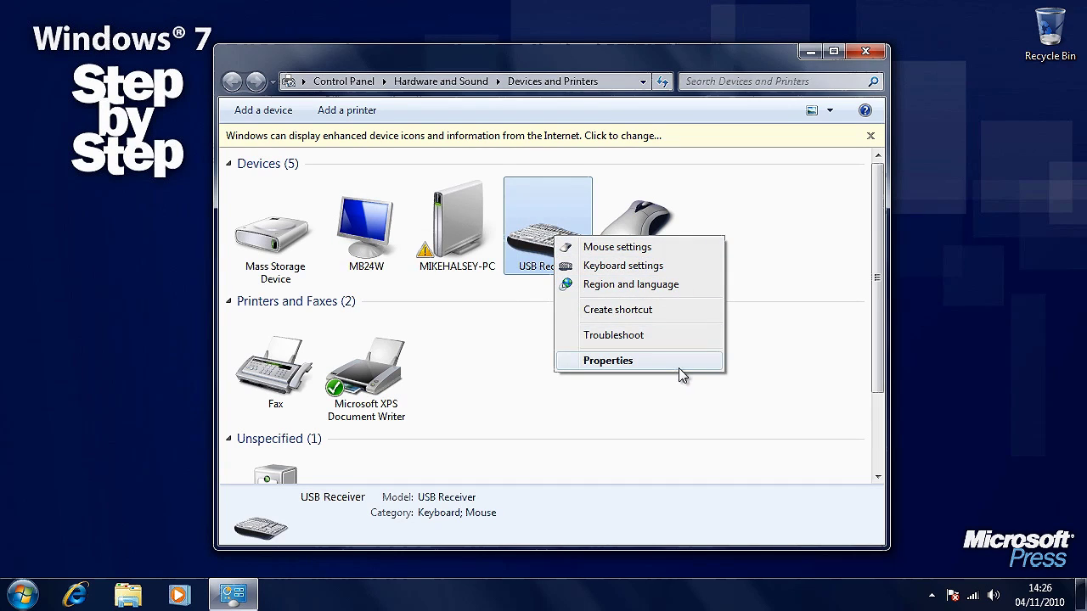
{"action": "right_click", "coordinate": [376, 384]}
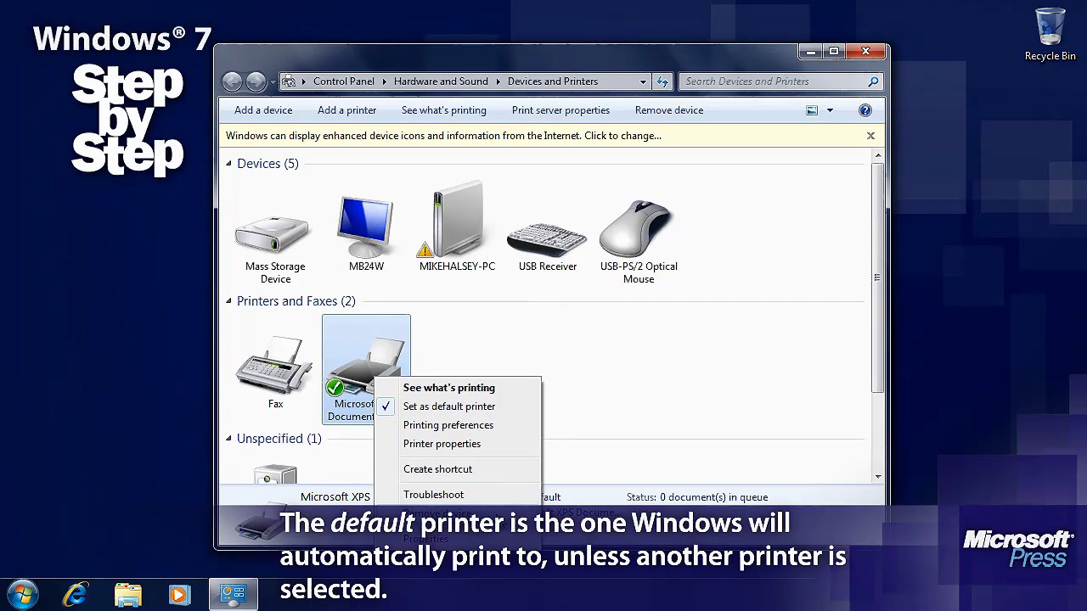
{"action": "left_click", "coordinate": [605, 411]}
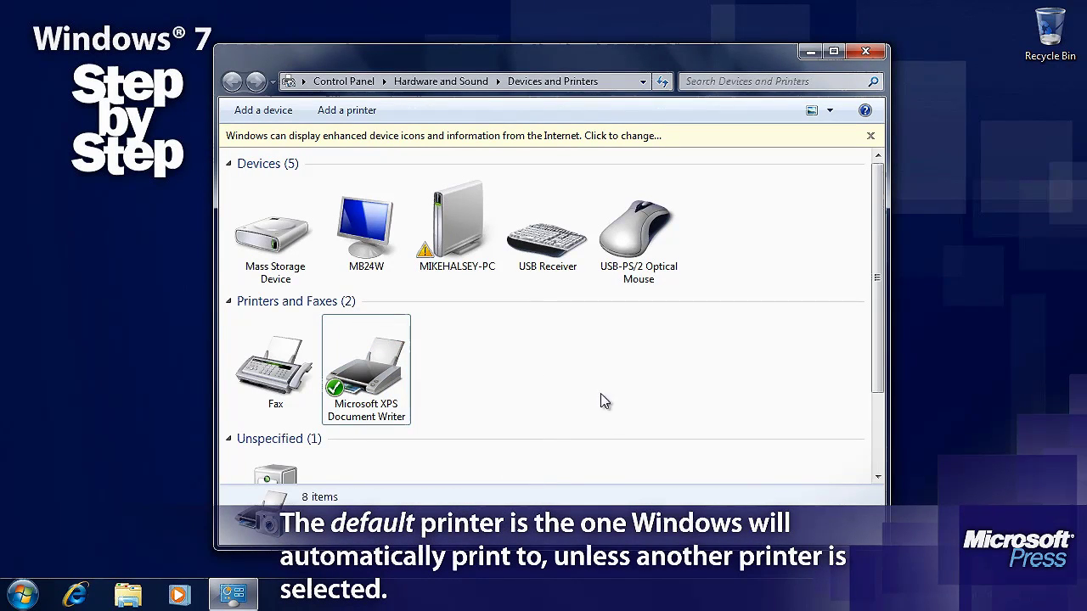
Examine the settings and actions available for the computer itself in Devices and Printers, and close the window
{"action": "right_click", "coordinate": [465, 227]}
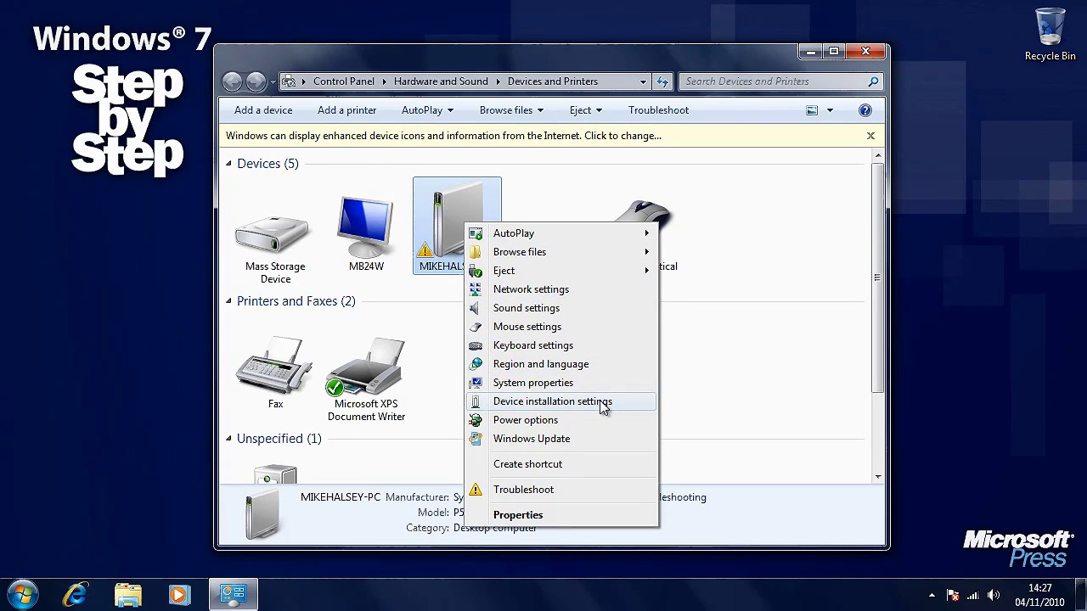
{"action": "left_click", "coordinate": [710, 405]}
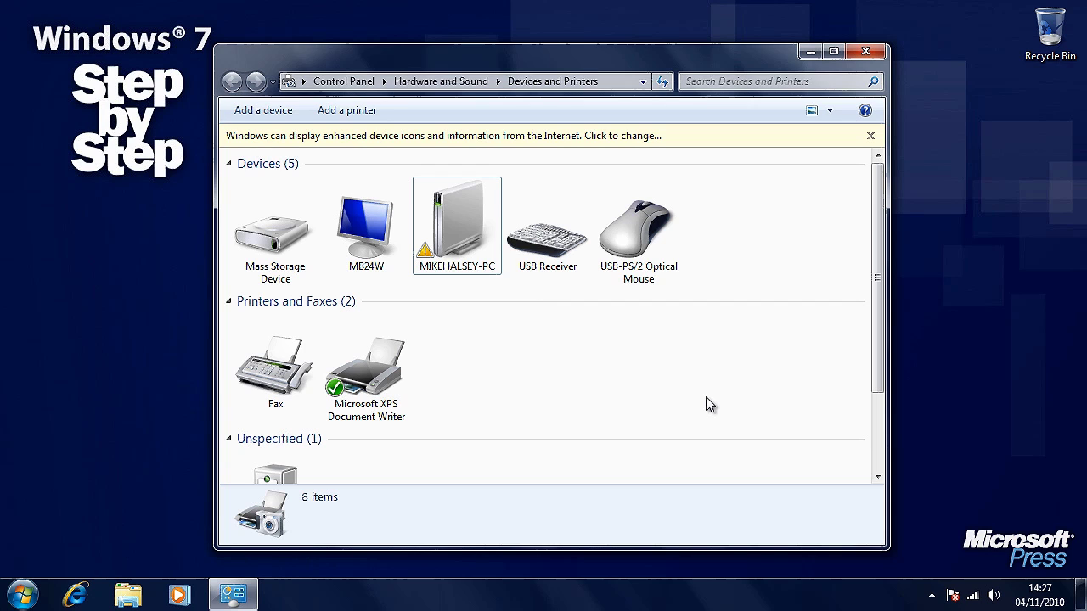
{"action": "left_click", "coordinate": [857, 57]}
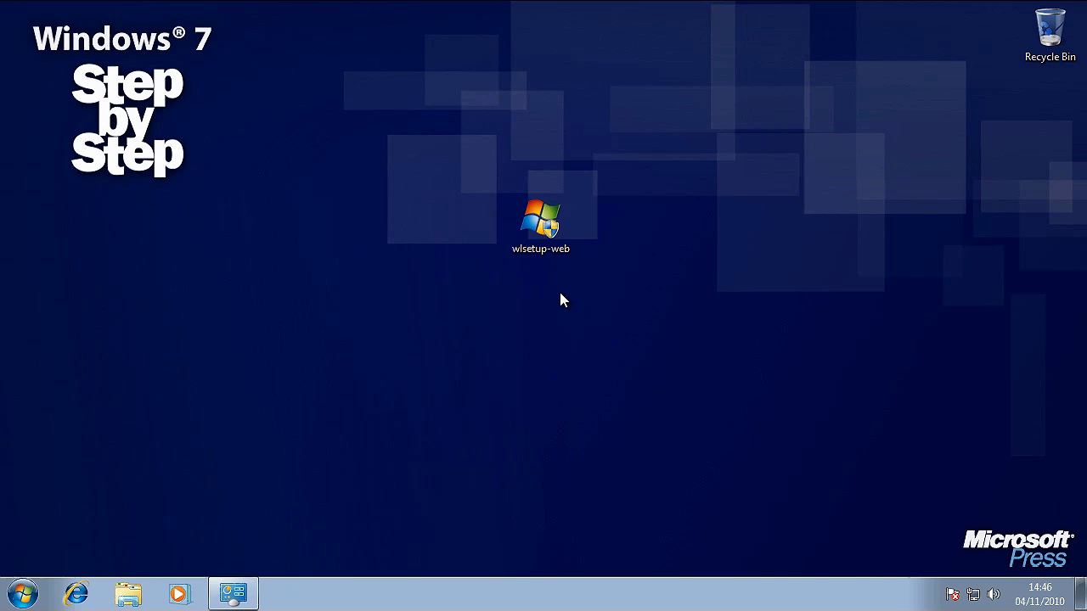
Run the wlsetup-web installer from the desktop, show the details of its User Account Control prompt, and refuse permission
{"action": "double_click", "coordinate": [560, 243]}
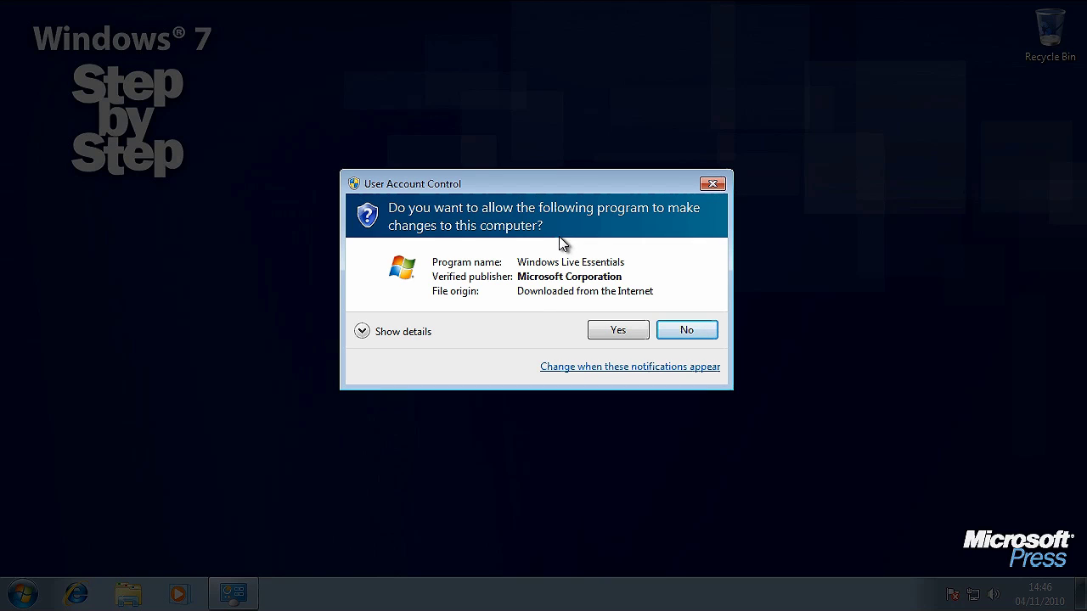
{"action": "left_click", "coordinate": [31, 600]}
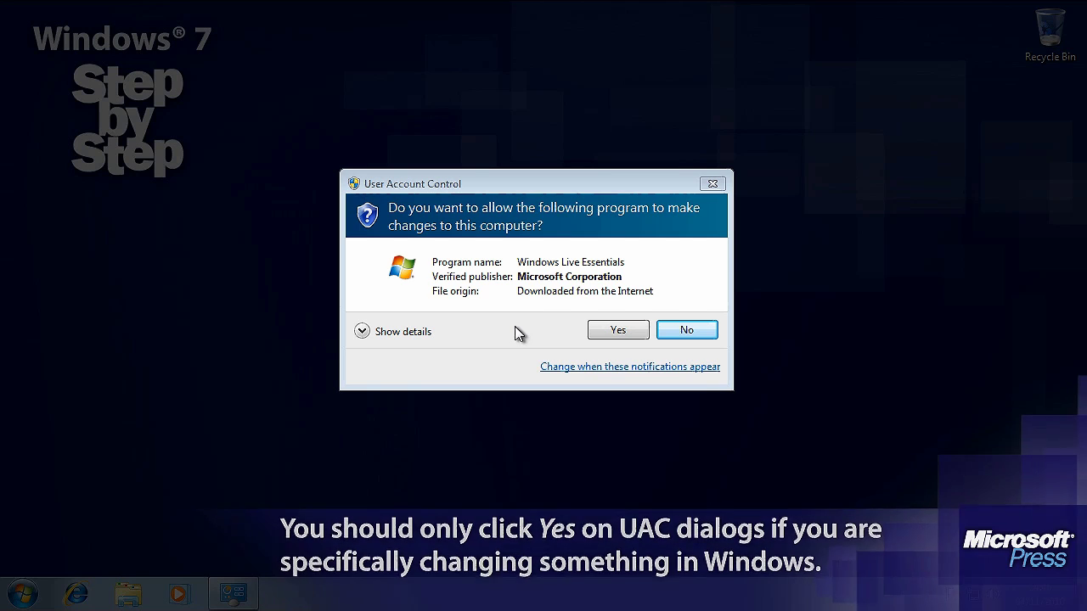
{"action": "left_click", "coordinate": [361, 331]}
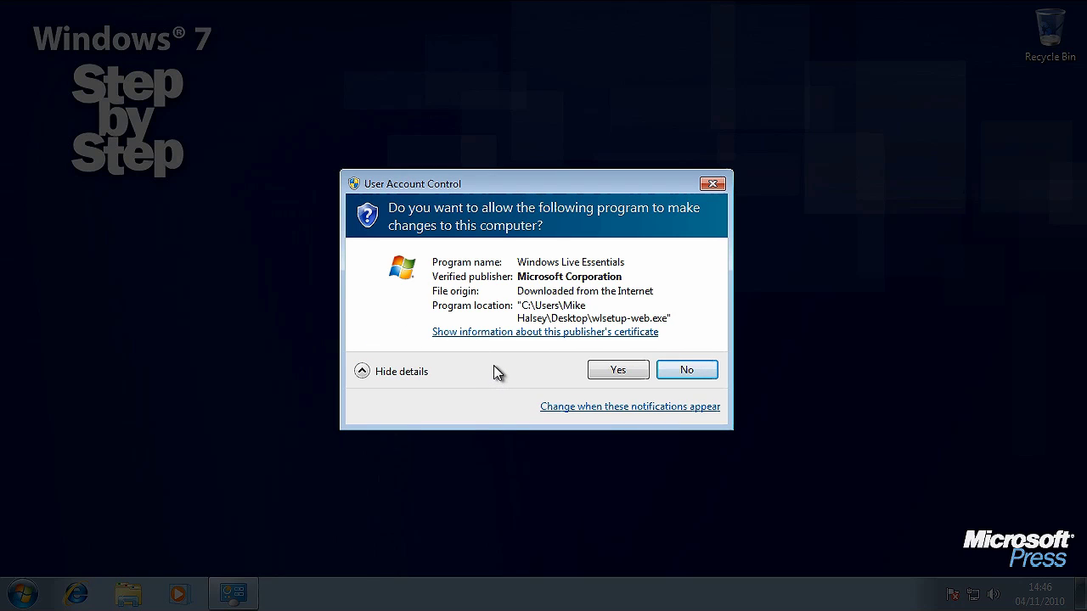
{"action": "left_click", "coordinate": [687, 371]}
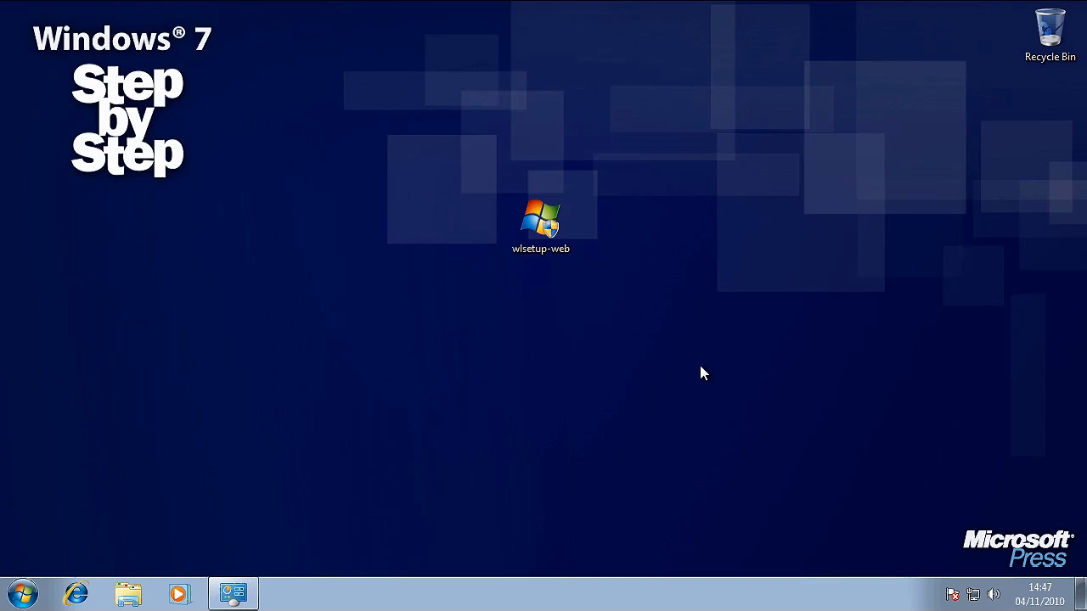
Bring back Control Panel, look at Device Manager from the System and Security category, and close Device Manager
{"action": "left_click", "coordinate": [246, 594]}
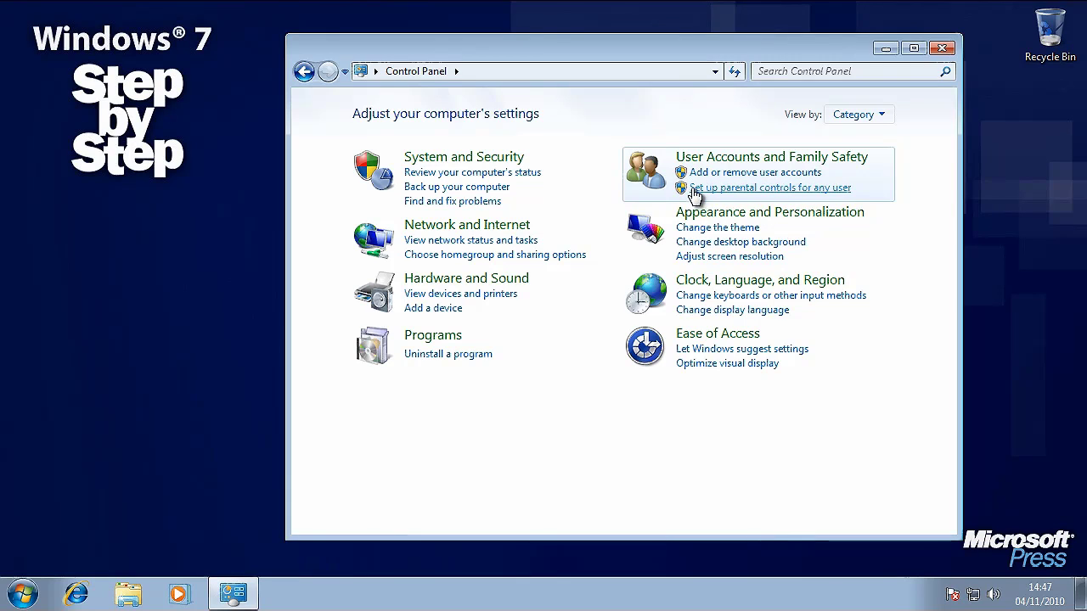
{"action": "left_click", "coordinate": [510, 161]}
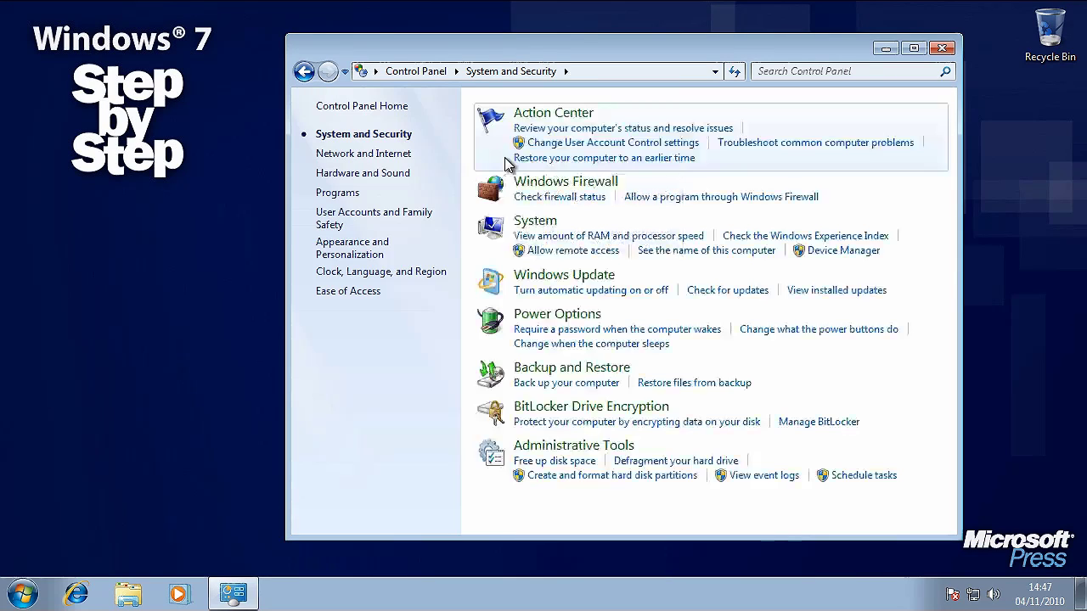
{"action": "left_click", "coordinate": [824, 253]}
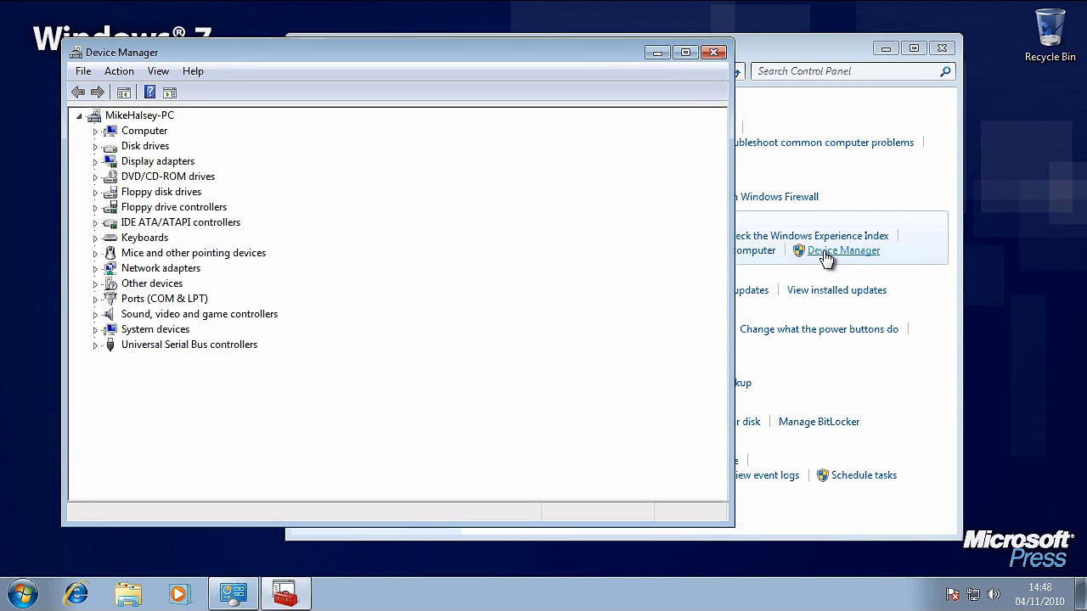
{"action": "left_click", "coordinate": [716, 54]}
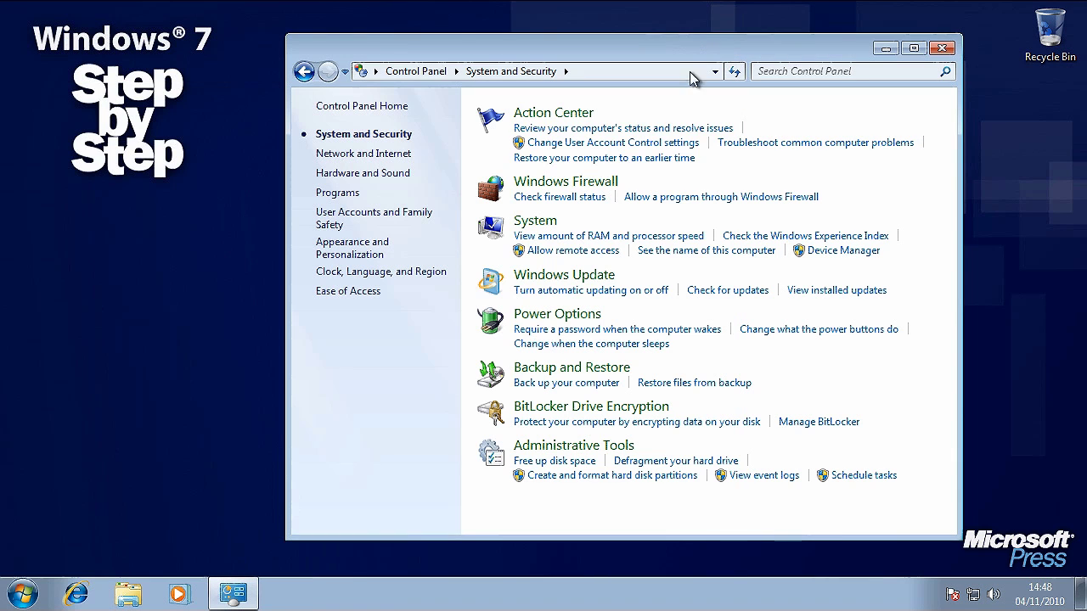
Open the User Account Control settings, apply the default notification level, and authorize the change
{"action": "left_click", "coordinate": [638, 146]}
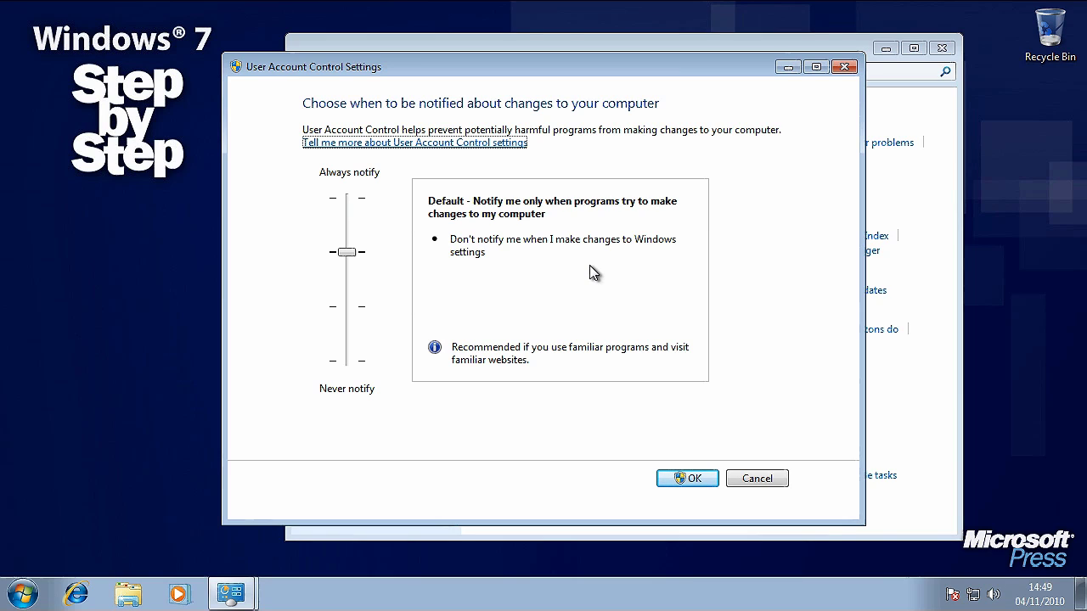
{"action": "left_click", "coordinate": [693, 479]}
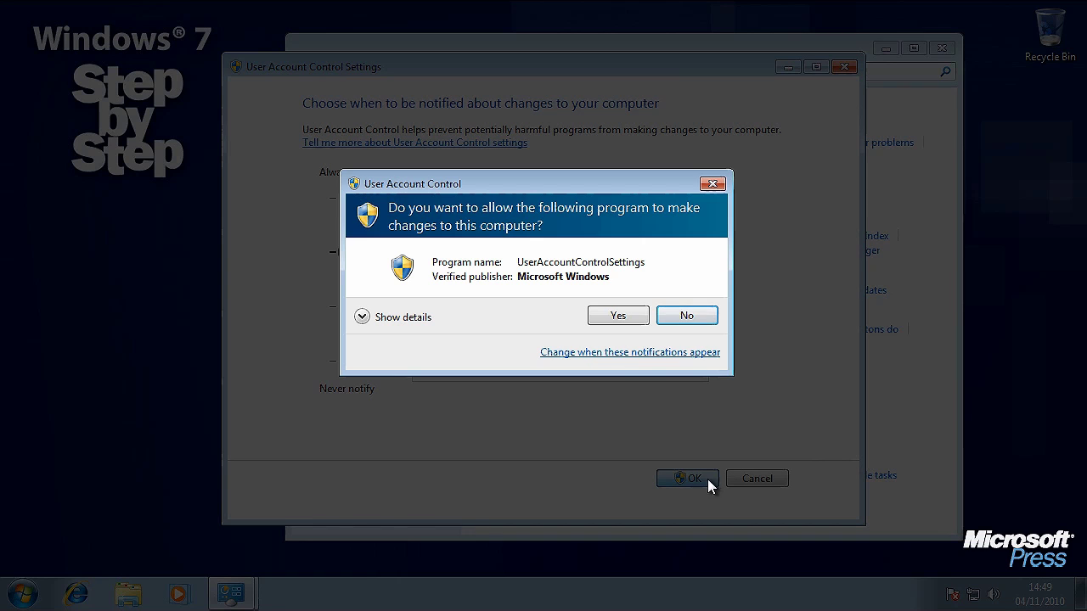
{"action": "left_click", "coordinate": [631, 318]}
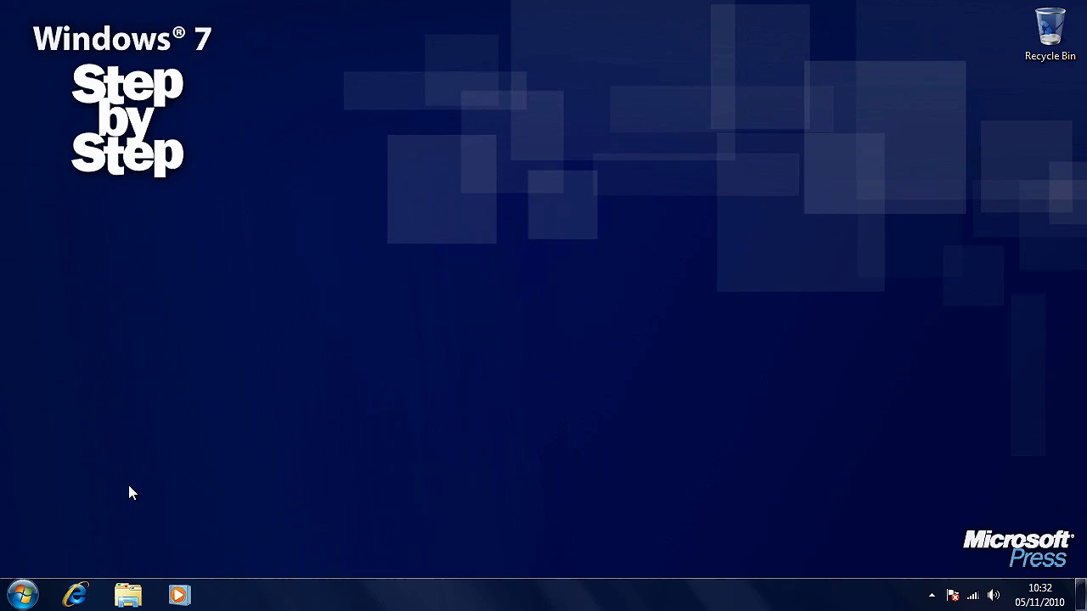
Open the computer's properties and examine the Windows edition, system, computer name and activation details
{"action": "left_click", "coordinate": [22, 599]}
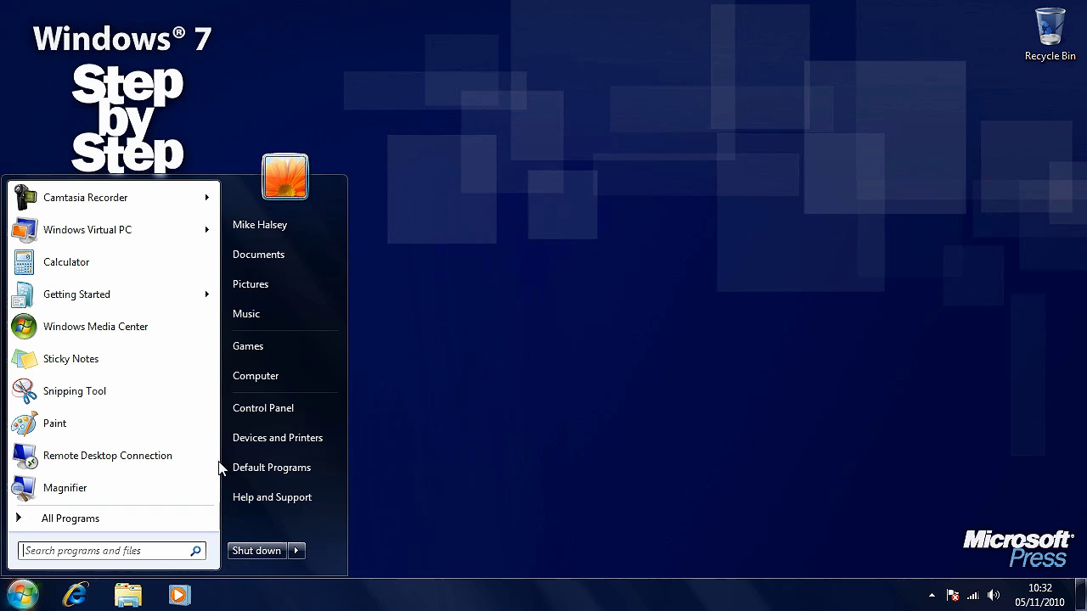
{"action": "right_click", "coordinate": [297, 376]}
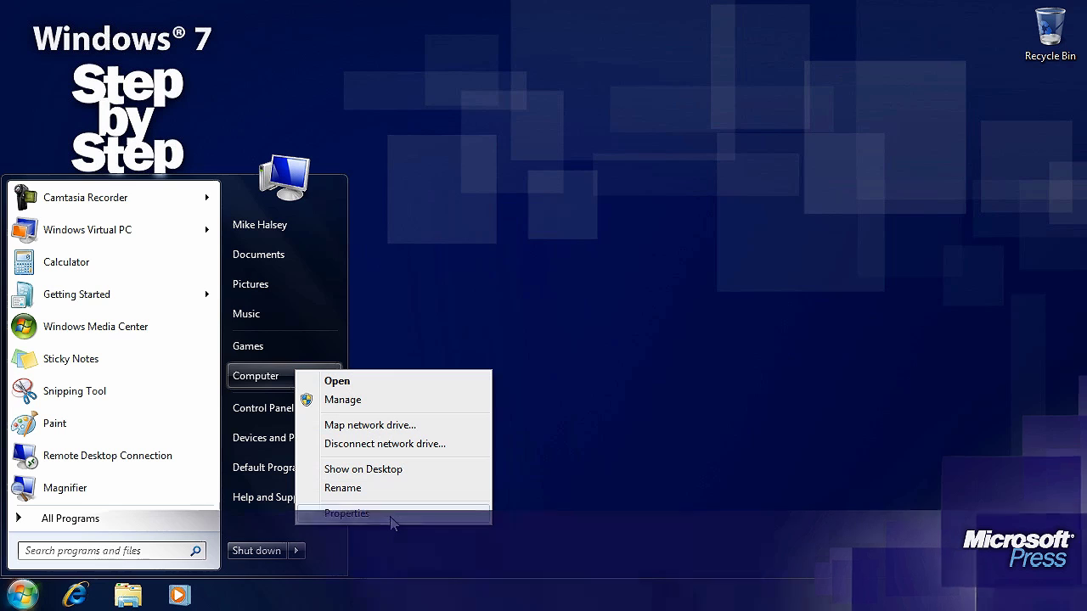
{"action": "left_click", "coordinate": [347, 514]}
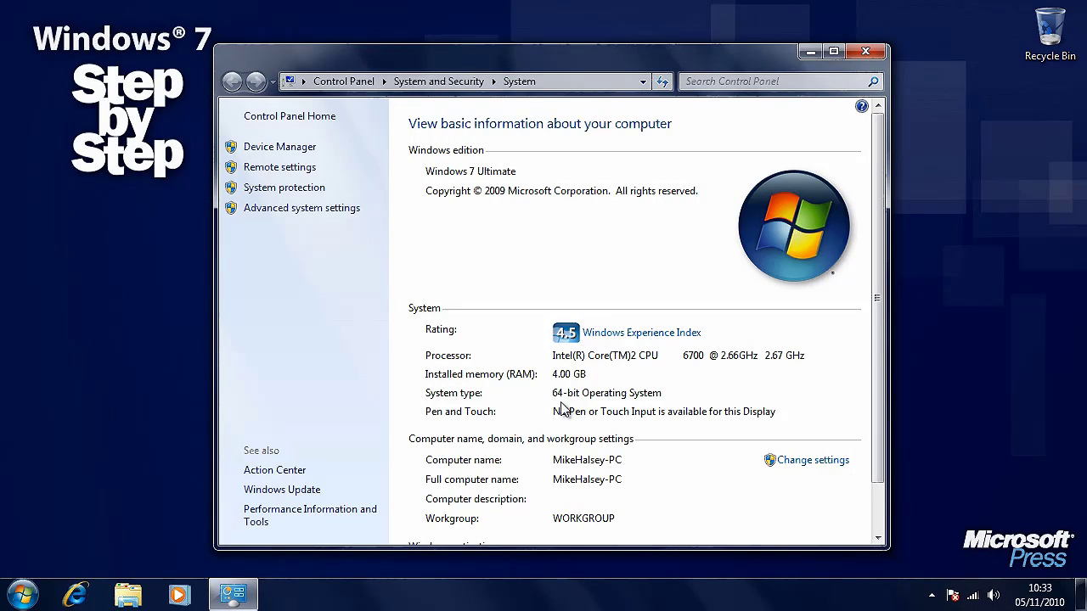
{"action": "left_click_drag", "start_coordinate": [881, 402], "coordinate": [878, 459]}
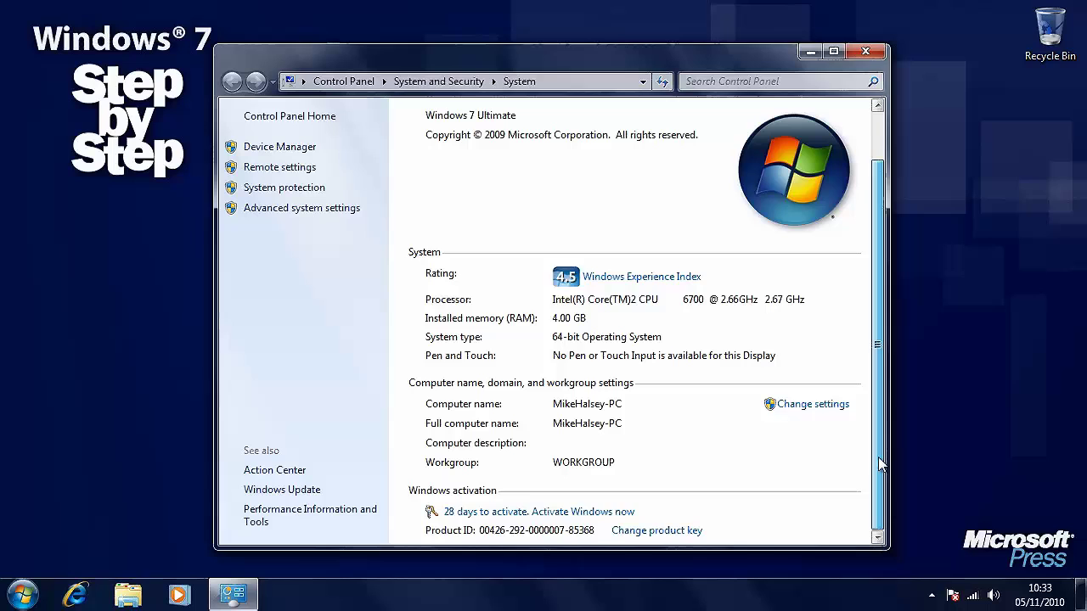
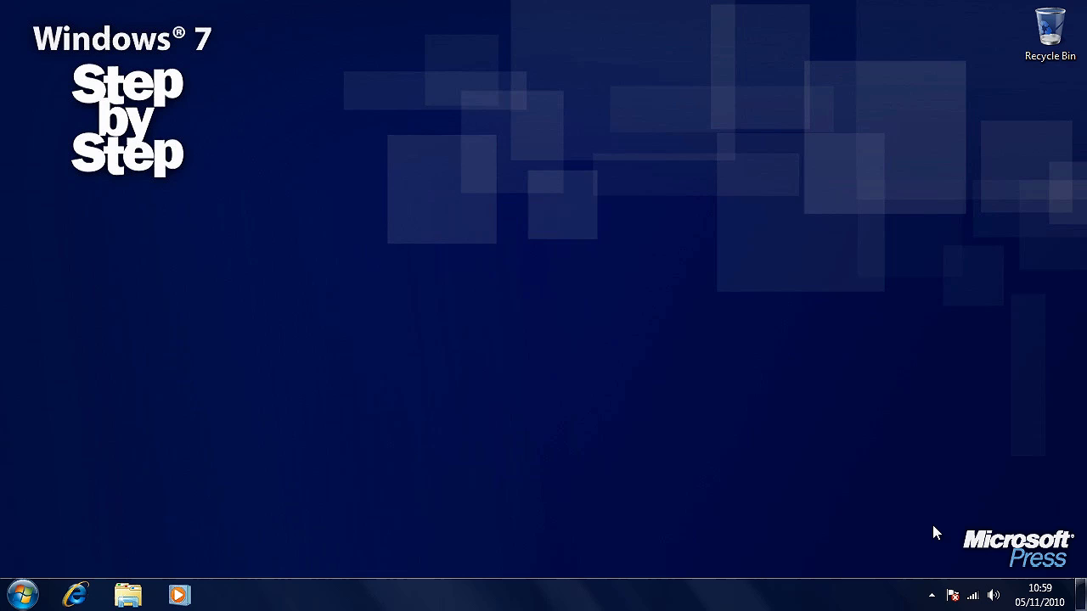
Check the Action Center messages in the notification area and open Windows Update from the list of all programs
{"action": "left_click", "coordinate": [953, 597]}
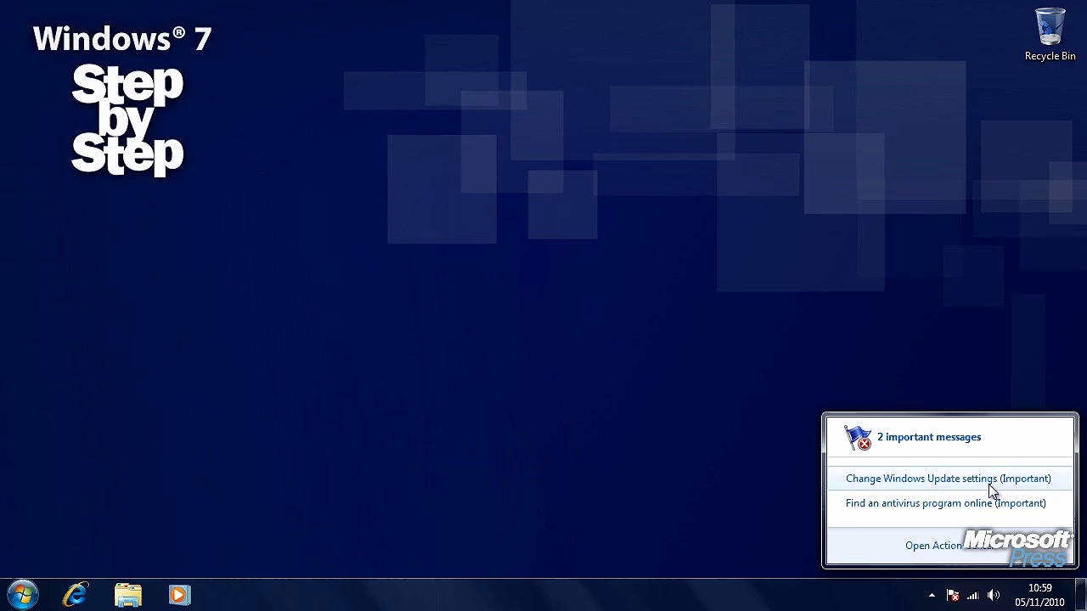
{"action": "left_click", "coordinate": [24, 594]}
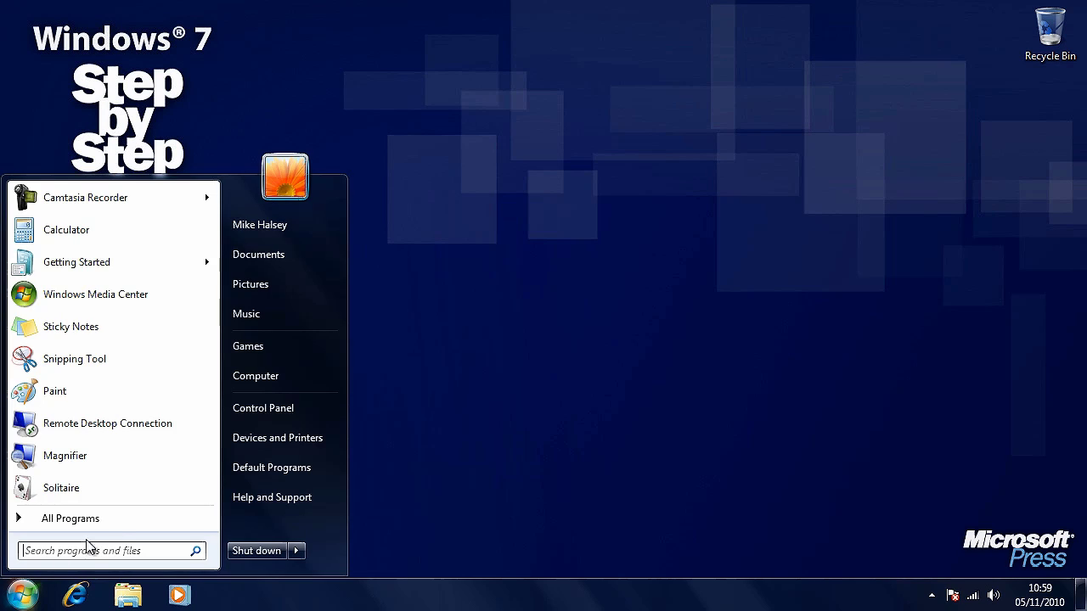
{"action": "left_click", "coordinate": [112, 520]}
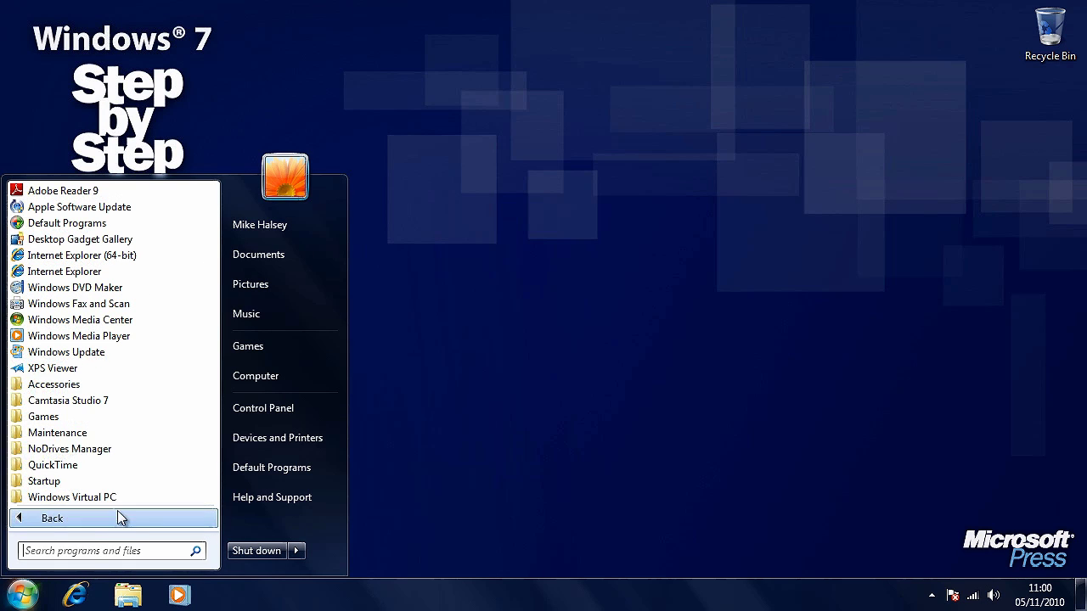
{"action": "left_click", "coordinate": [151, 350]}
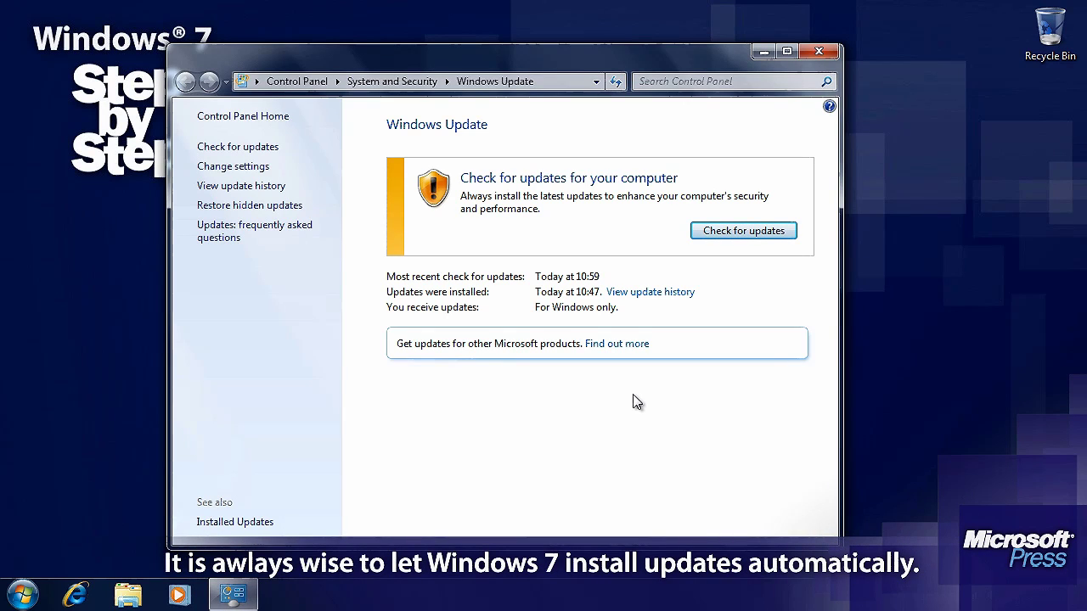
In the Windows Update settings, set important updates to Install updates automatically (recommended), rechecking the Action Center messages first
{"action": "left_click", "coordinate": [261, 172]}
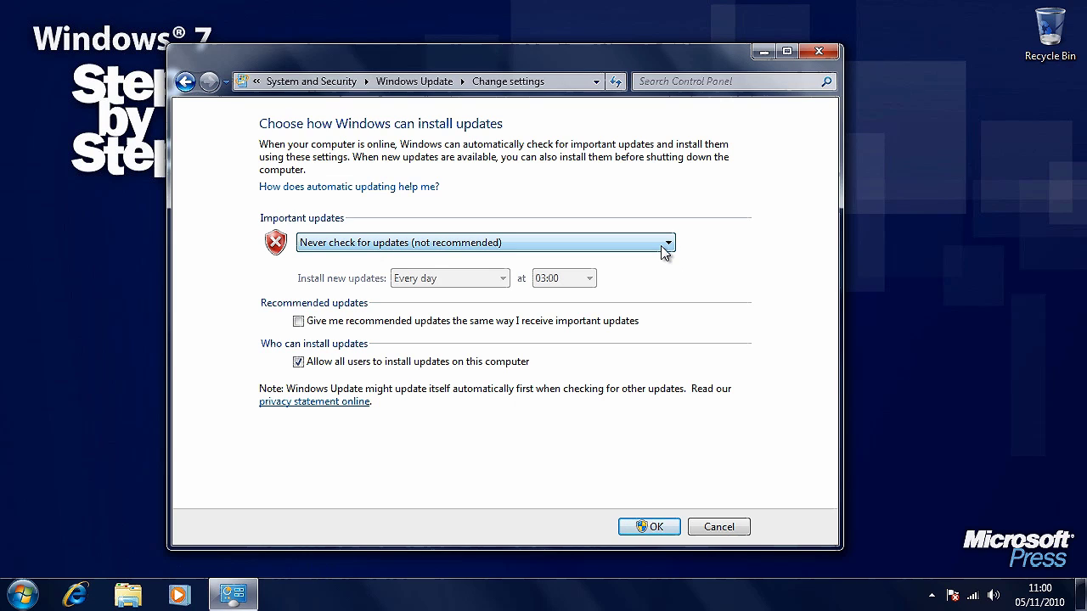
{"action": "left_click", "coordinate": [956, 597]}
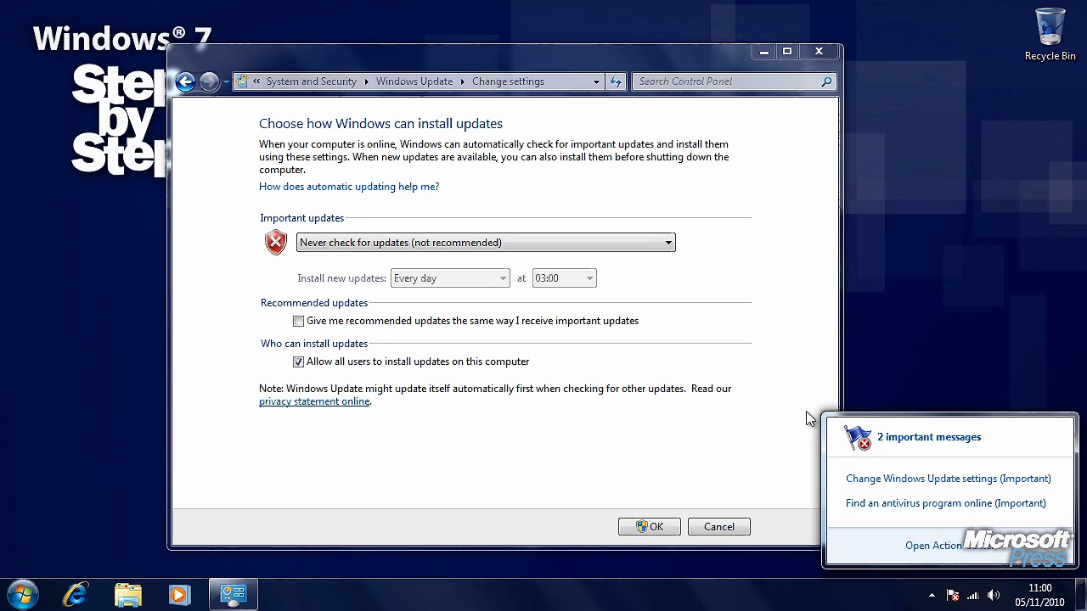
{"action": "left_click", "coordinate": [602, 244]}
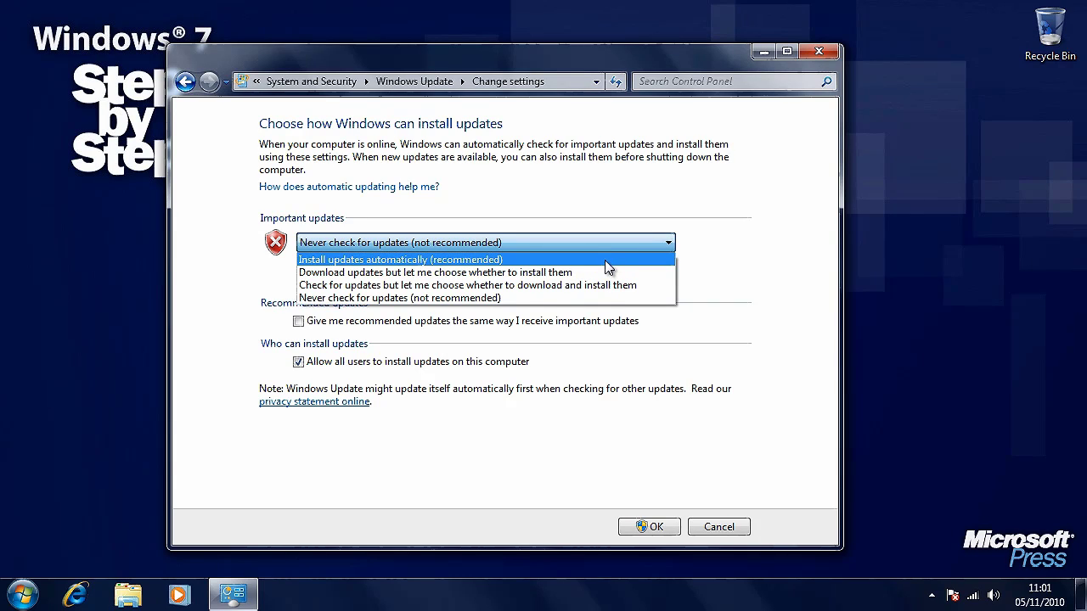
{"action": "left_click", "coordinate": [605, 260]}
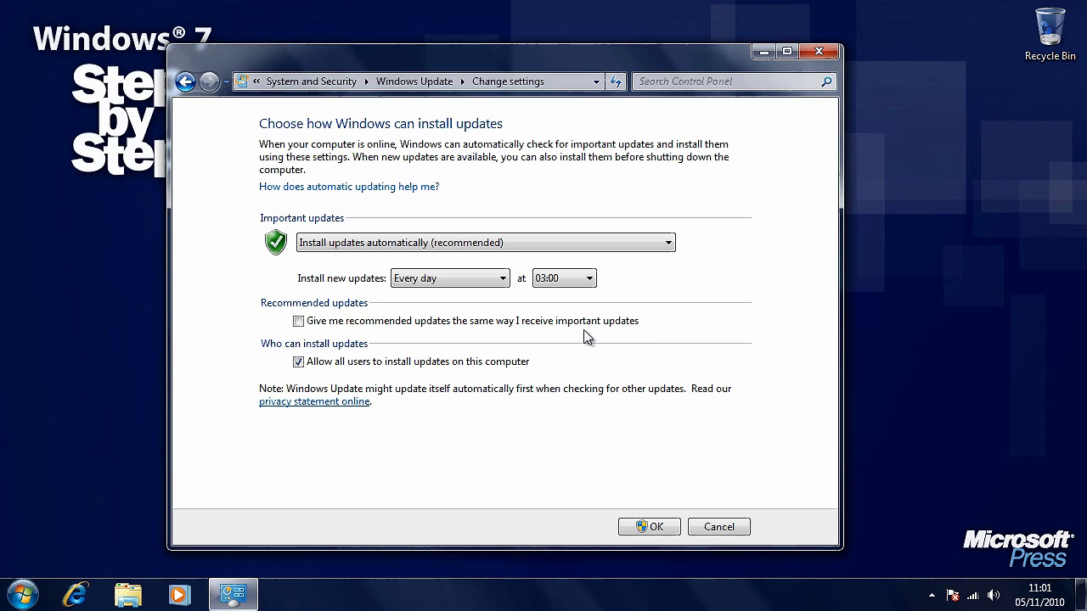
Save the automatic update settings and open the lists of available important and optional updates
{"action": "left_click", "coordinate": [653, 527]}
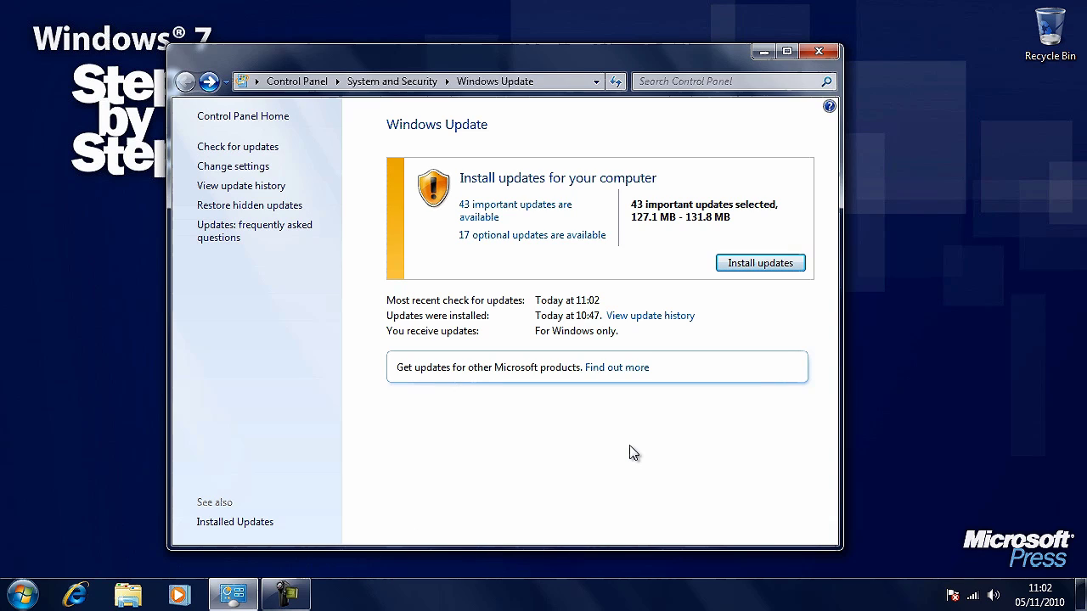
{"action": "left_click", "coordinate": [553, 208]}
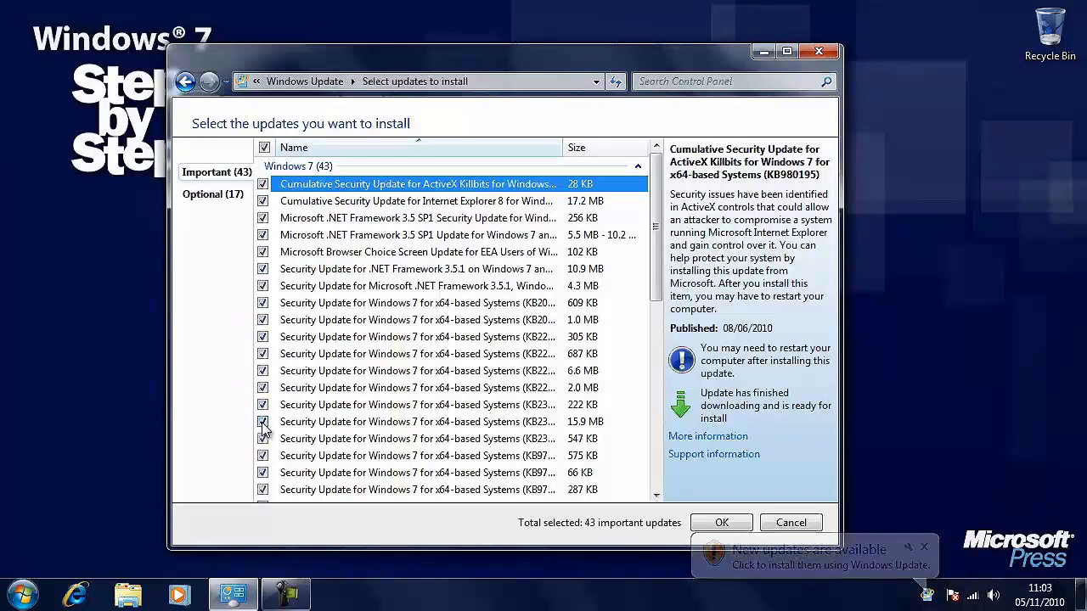
{"action": "left_click", "coordinate": [218, 197]}
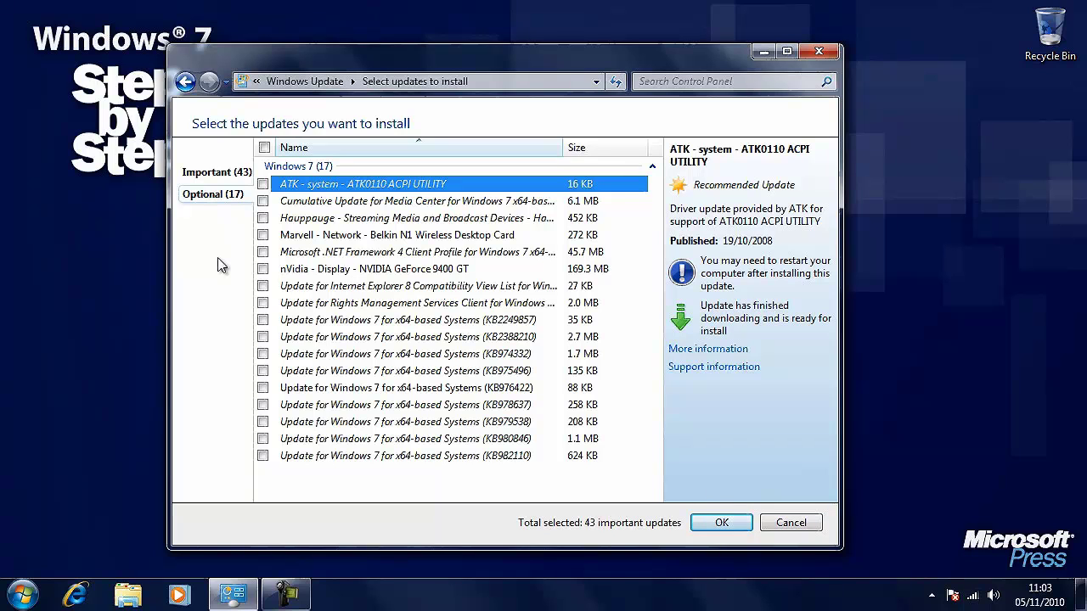
Select every optional Windows 7 update for installation, from ATK0110 ACPI UTILITY through KB982110
{"action": "left_click", "coordinate": [263, 185]}
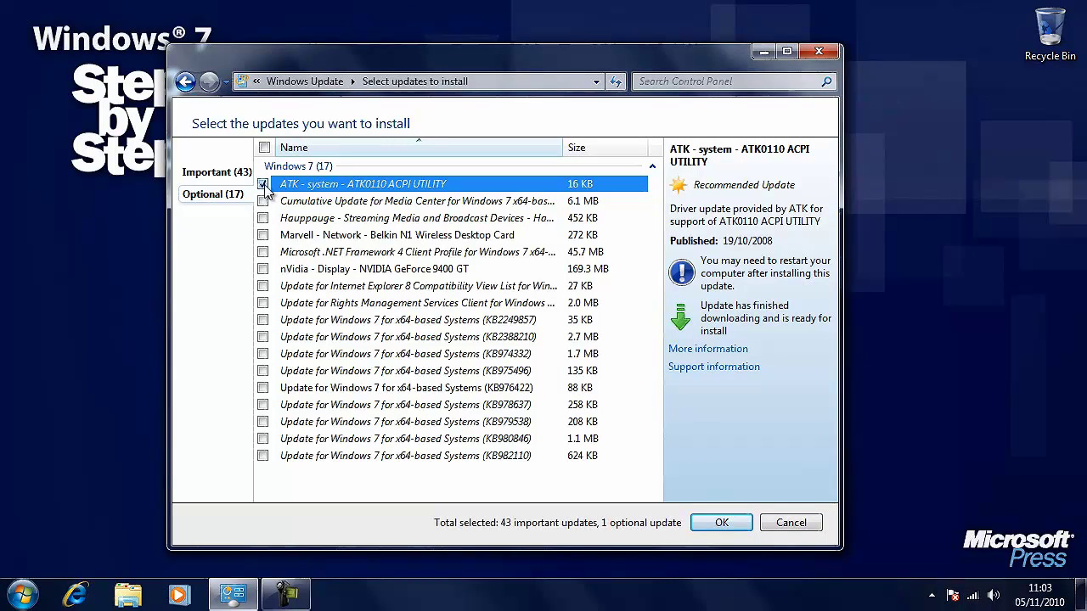
{"action": "left_click", "coordinate": [263, 202]}
{"action": "left_click", "coordinate": [263, 219]}
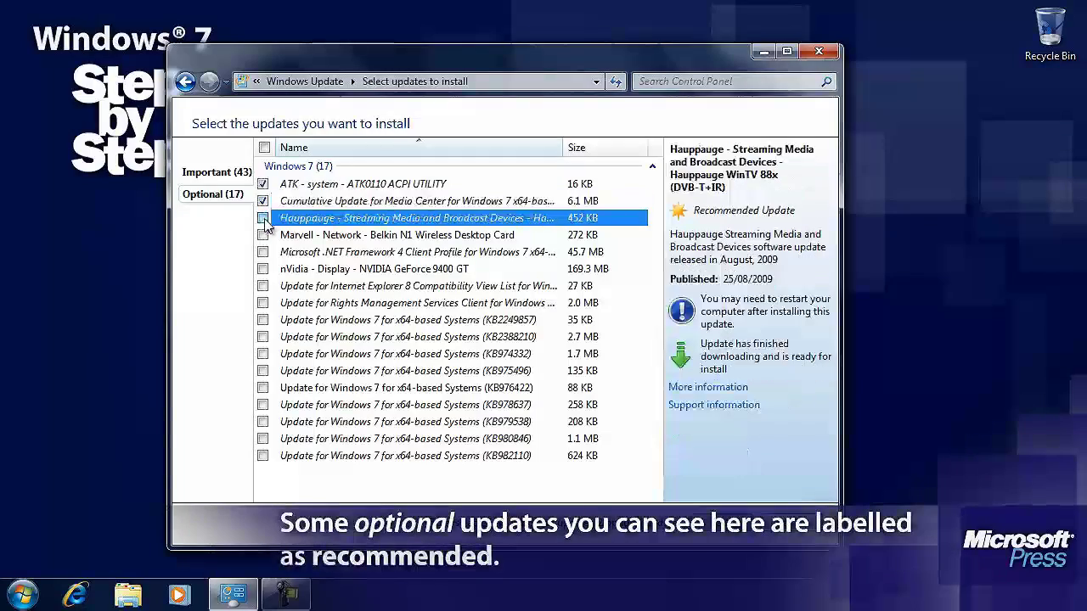
{"action": "left_click", "coordinate": [263, 235]}
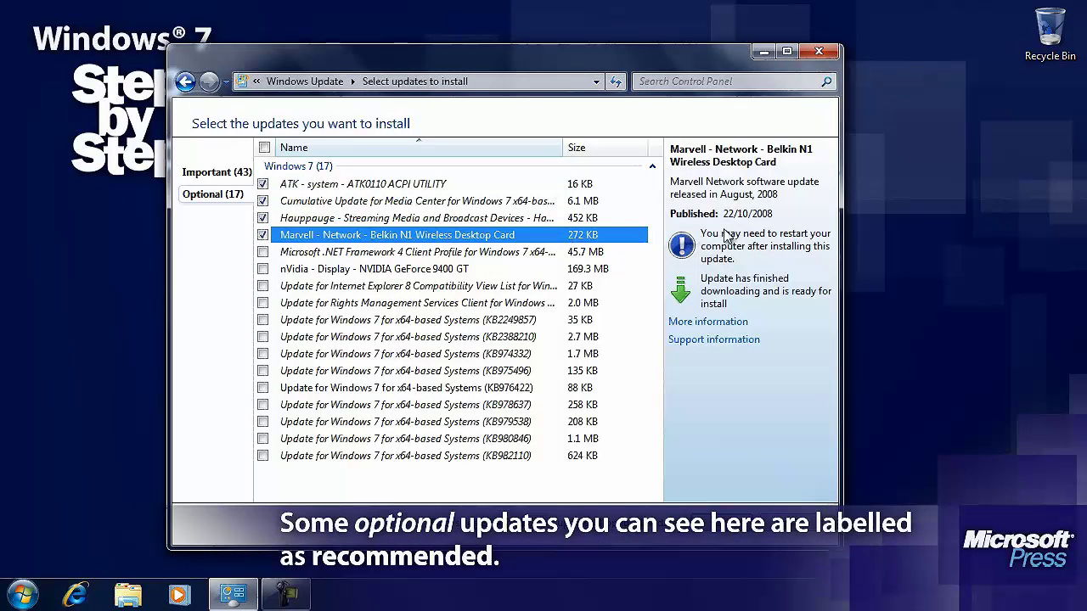
{"action": "left_click", "coordinate": [263, 252]}
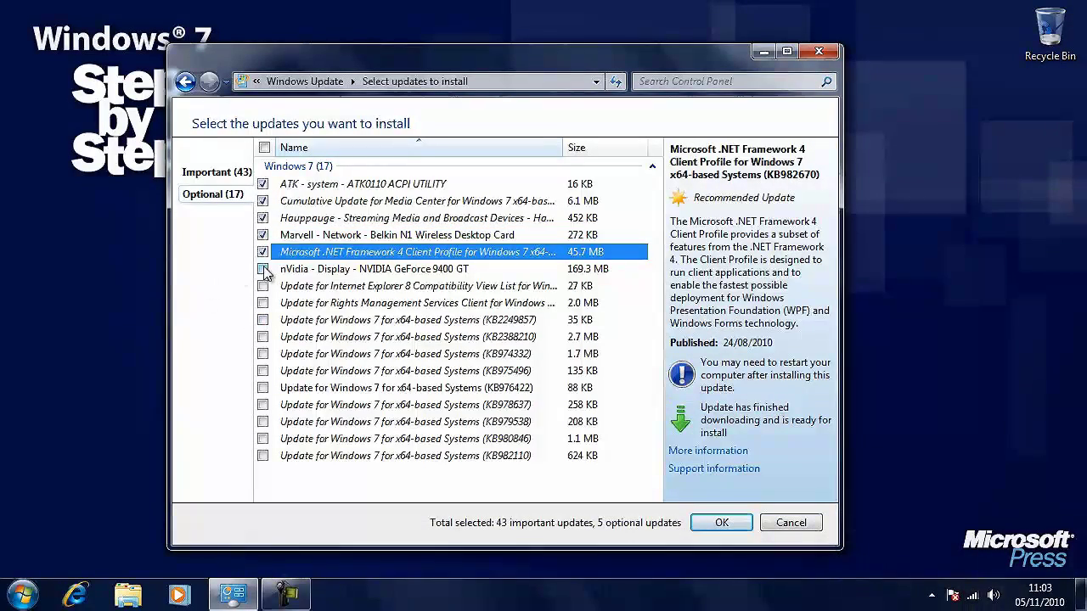
{"action": "left_click", "coordinate": [263, 270]}
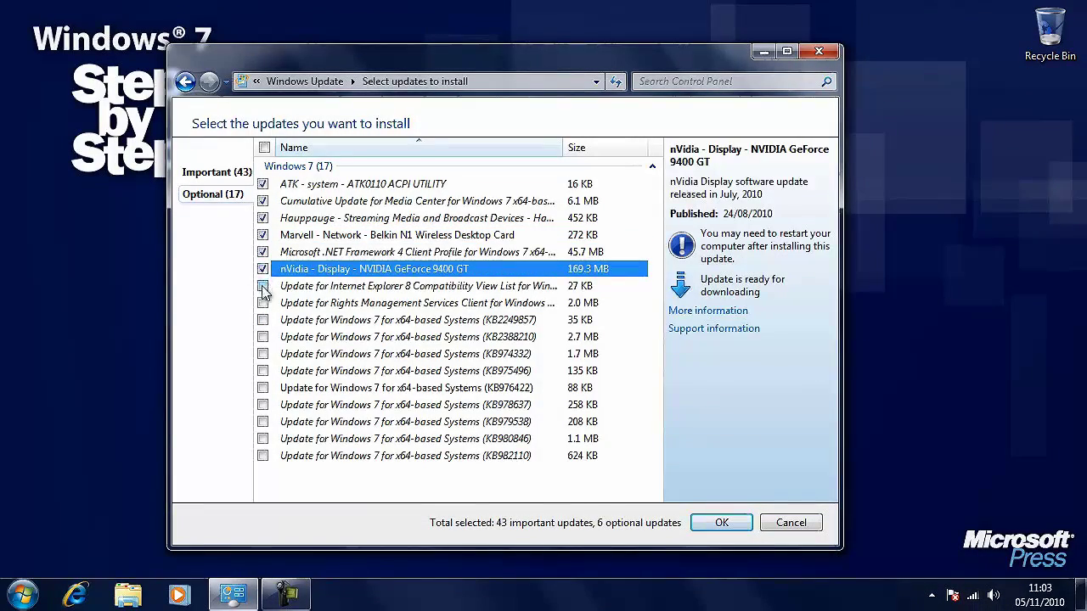
{"action": "left_click", "coordinate": [263, 286]}
{"action": "left_click", "coordinate": [263, 303]}
{"action": "left_click", "coordinate": [263, 320]}
{"action": "left_click", "coordinate": [263, 337]}
{"action": "left_click", "coordinate": [263, 354]}
{"action": "left_click", "coordinate": [263, 371]}
{"action": "left_click", "coordinate": [263, 388]}
{"action": "left_click", "coordinate": [263, 405]}
{"action": "left_click", "coordinate": [263, 422]}
{"action": "left_click", "coordinate": [264, 439]}
{"action": "left_click", "coordinate": [264, 456]}
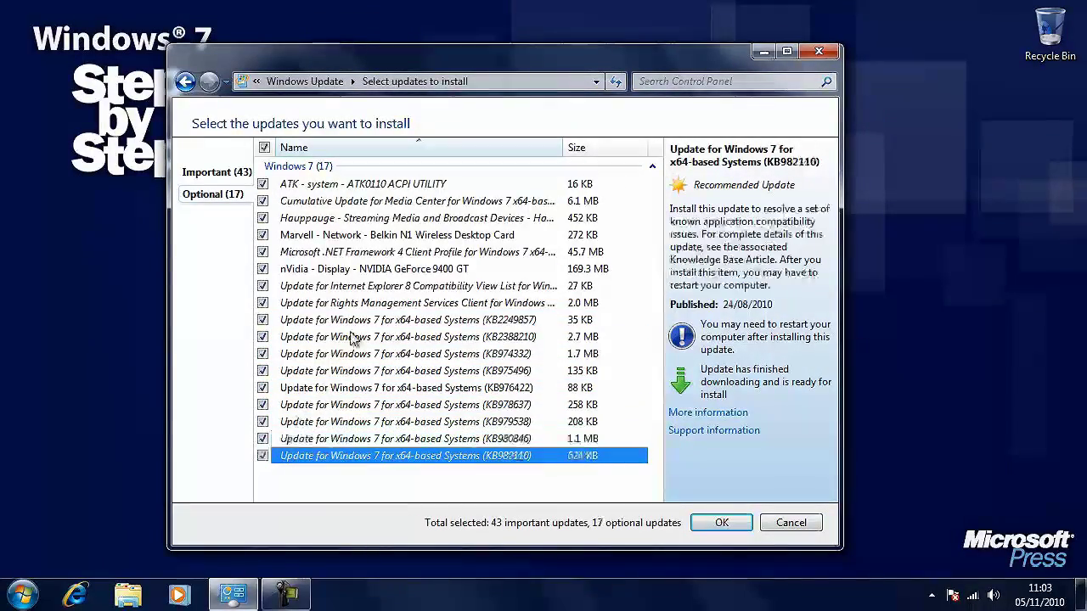
Review the Marvell network and NVIDIA GeForce 9400 GT update details, confirm the selection and install the updates
{"action": "left_click", "coordinate": [399, 236]}
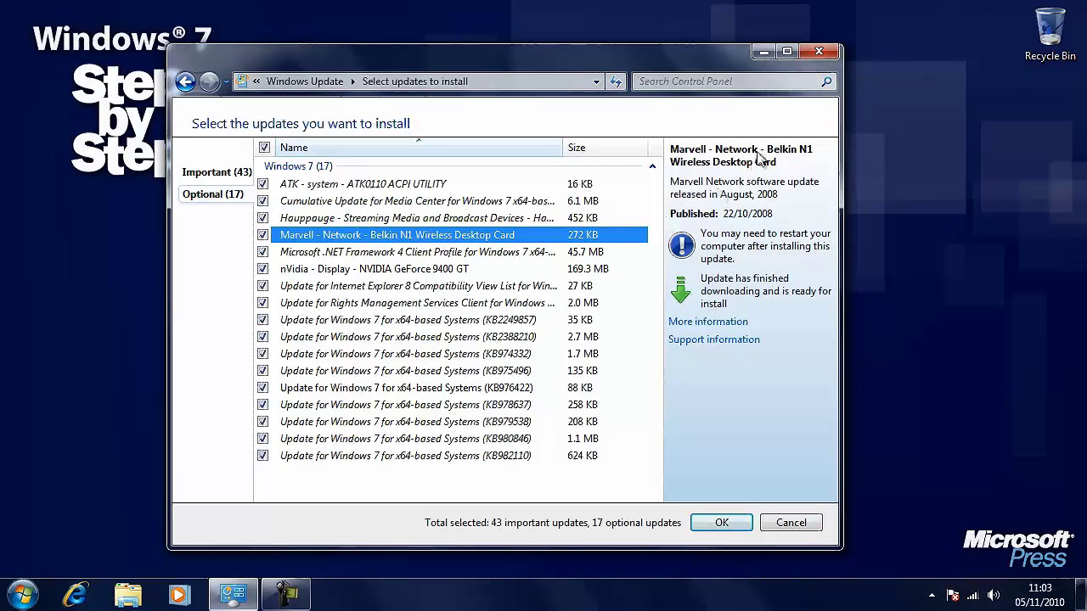
{"action": "left_click", "coordinate": [387, 270]}
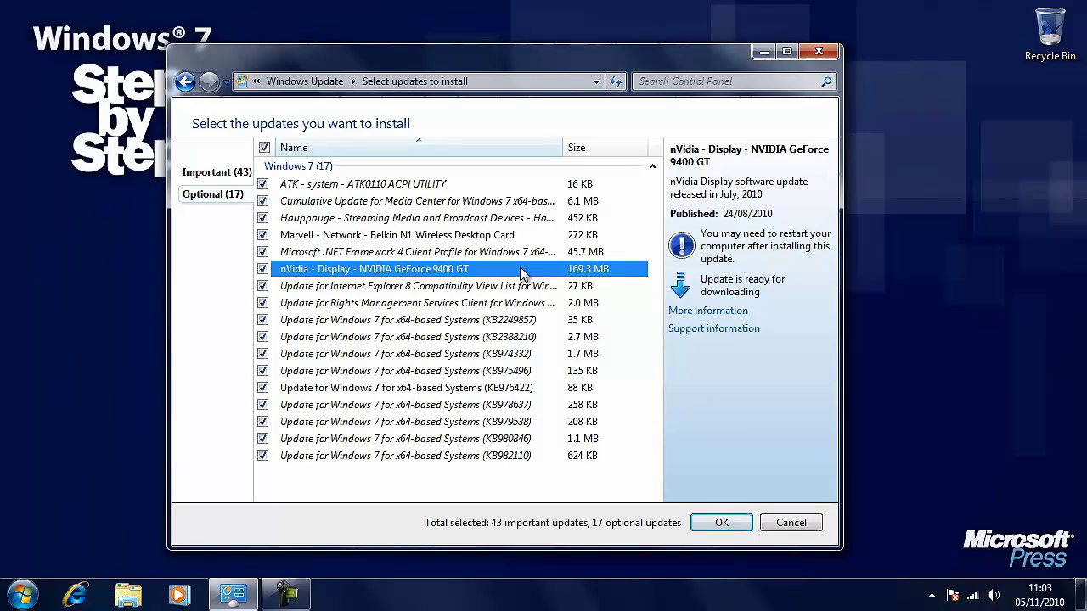
{"action": "left_click", "coordinate": [721, 523]}
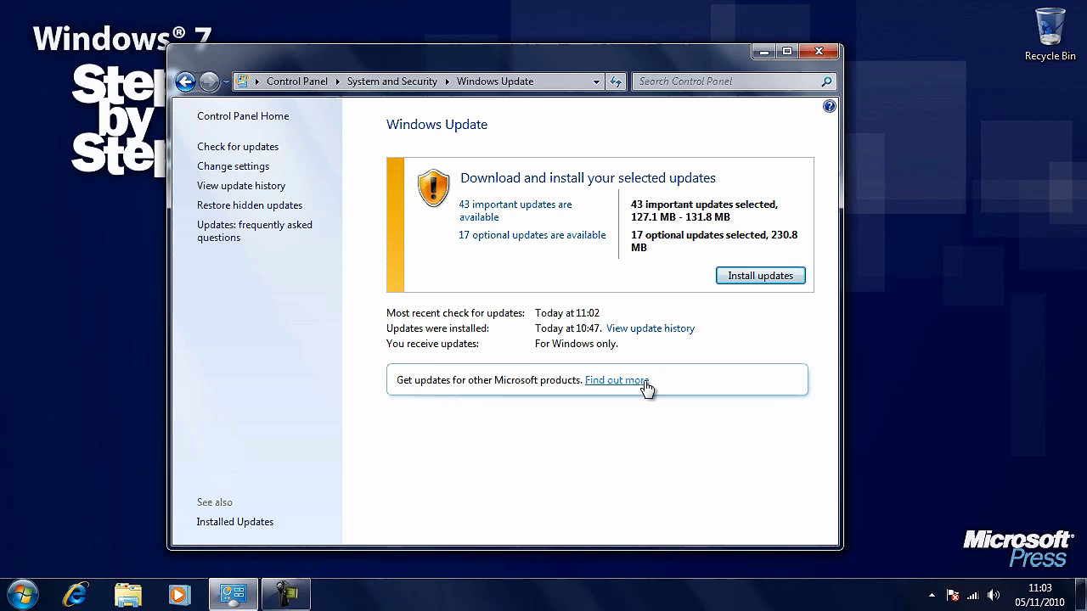
{"action": "left_click", "coordinate": [781, 281]}
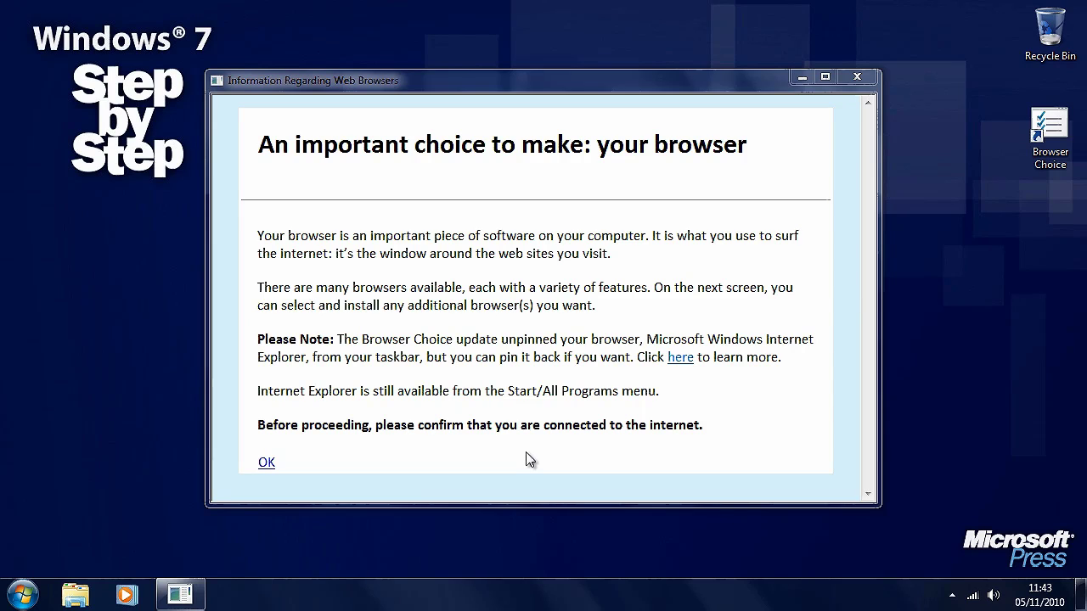
Proceed past the browser choice notice and close the browser selection window without installing a browser
{"action": "left_click", "coordinate": [266, 466]}
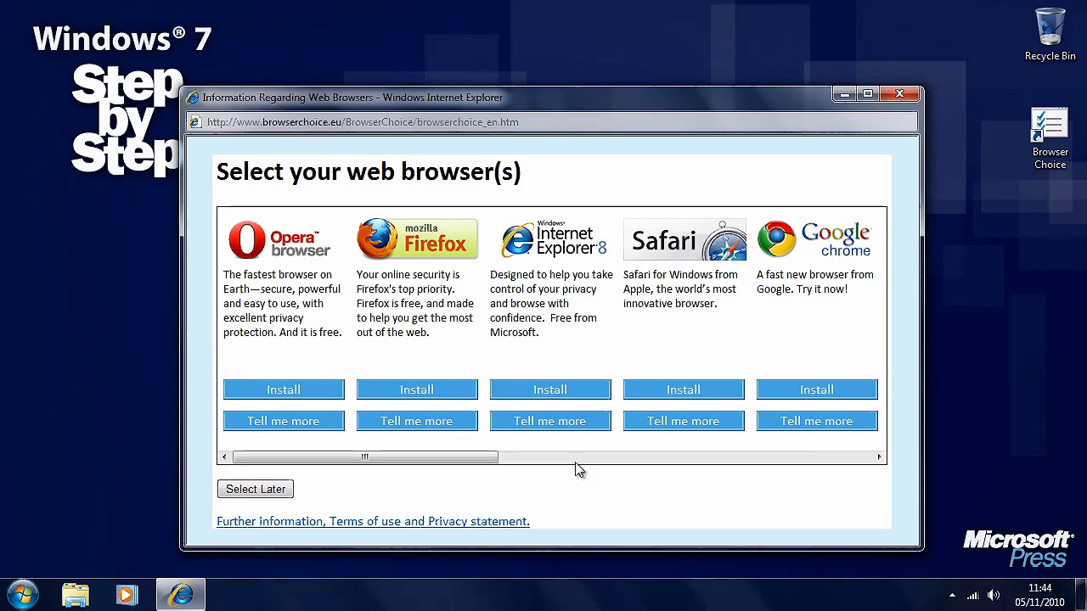
{"action": "left_click", "coordinate": [899, 94]}
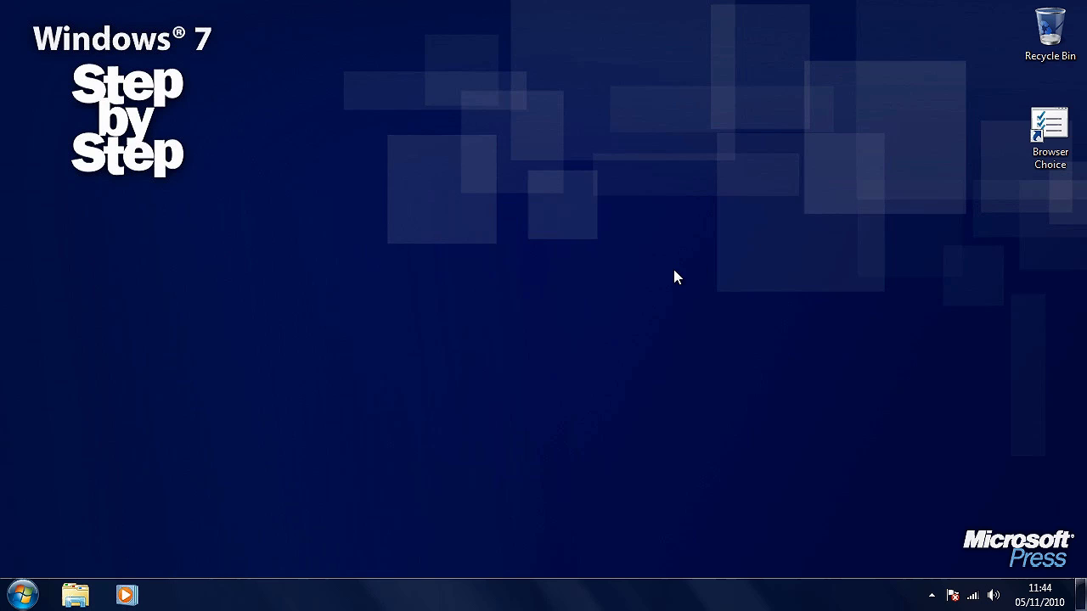
Pin Internet Explorer to the taskbar from the list of all programs
{"action": "left_click", "coordinate": [23, 595]}
{"action": "left_click", "coordinate": [65, 518]}
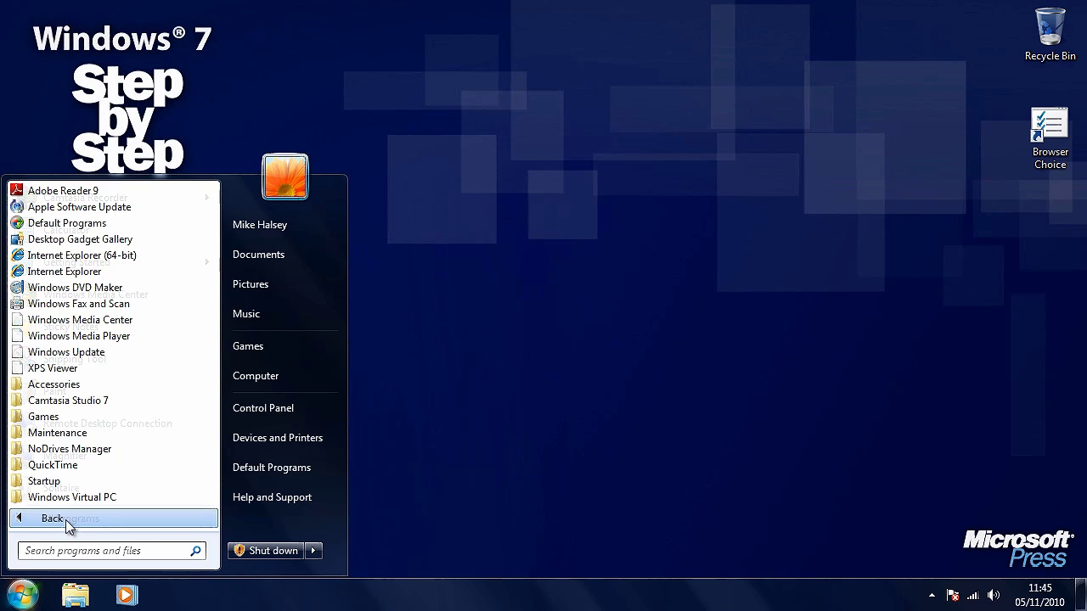
{"action": "right_click", "coordinate": [127, 270]}
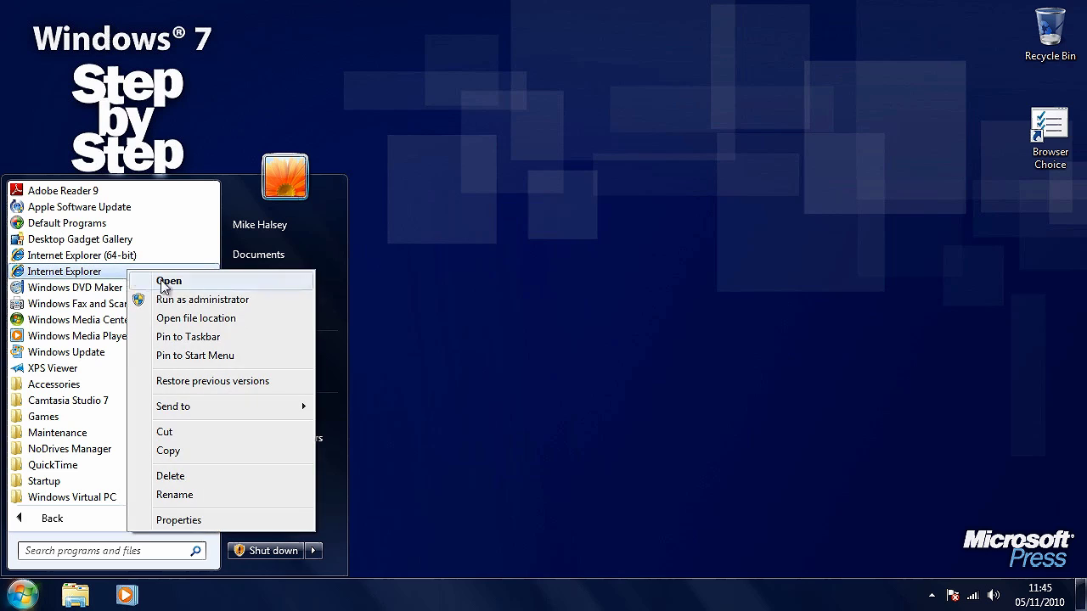
{"action": "left_click", "coordinate": [229, 337]}
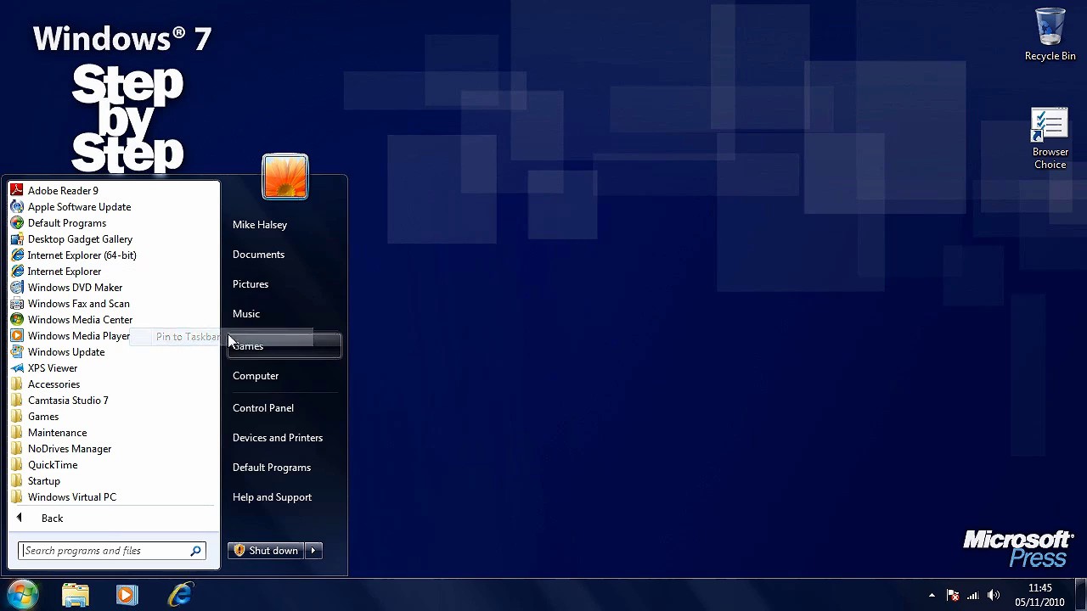
{"action": "left_click", "coordinate": [248, 598]}
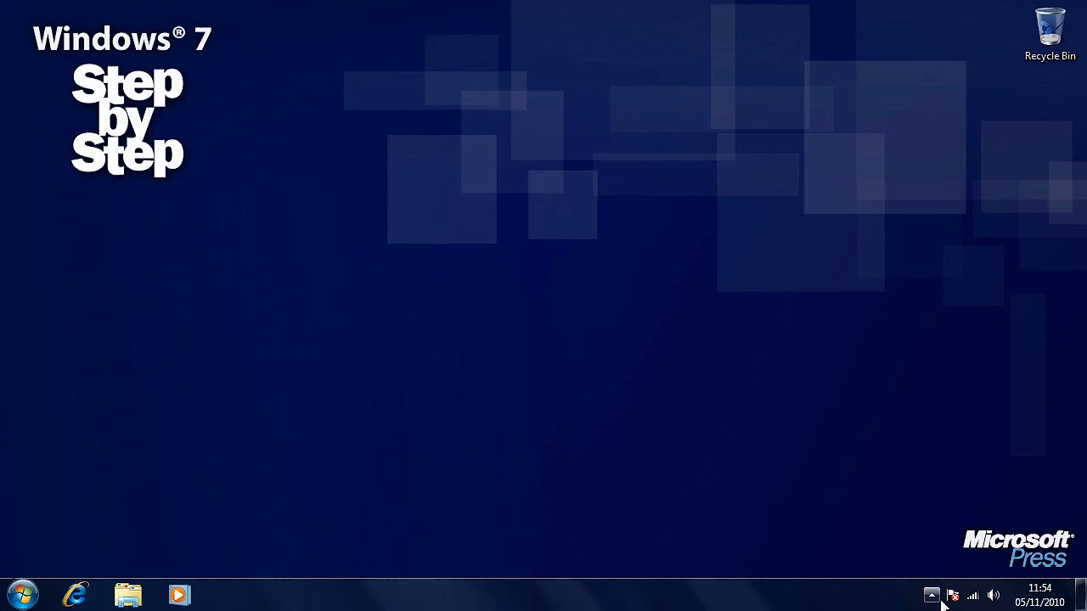
Check the important messages in the notification area and open the Action Center
{"action": "mouse_move", "coordinate": [954, 601]}
{"action": "left_click", "coordinate": [953, 595]}
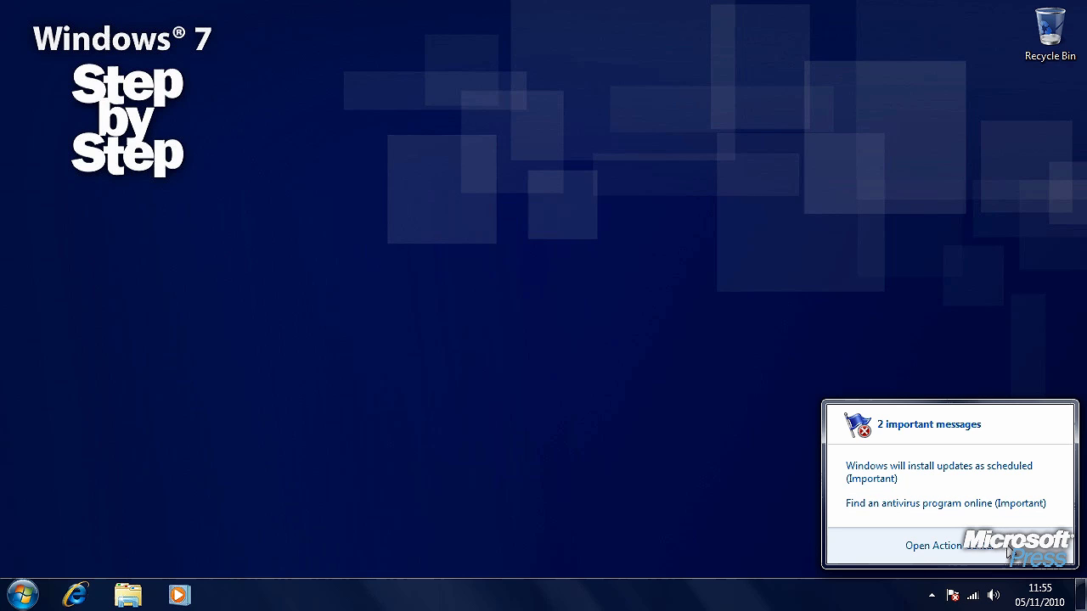
{"action": "left_click", "coordinate": [955, 546]}
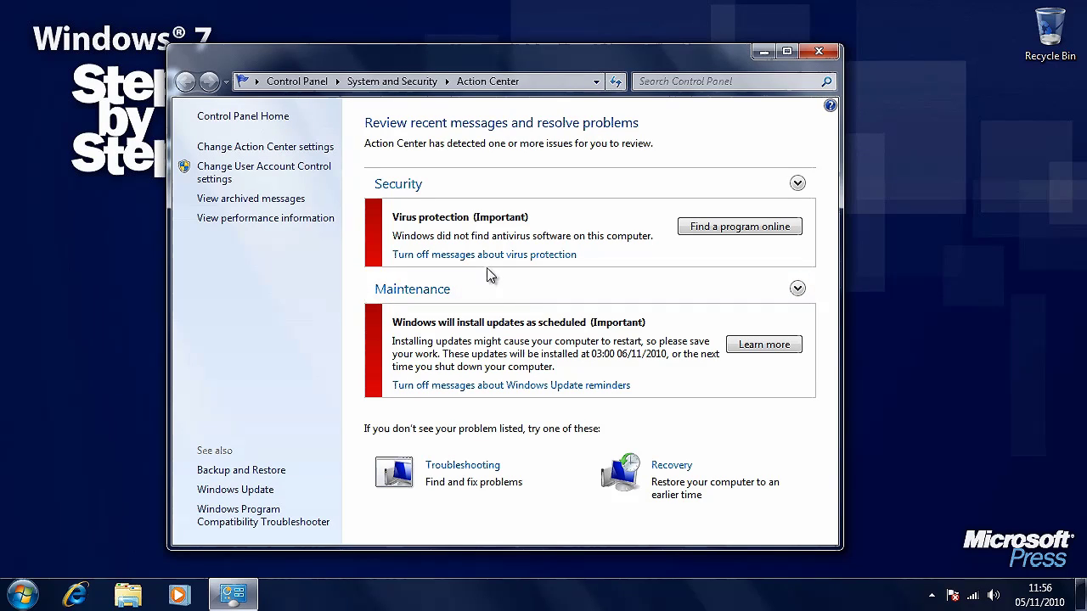
Expand the Security and Maintenance sections in turn and examine the status details of each
{"action": "left_click", "coordinate": [798, 184]}
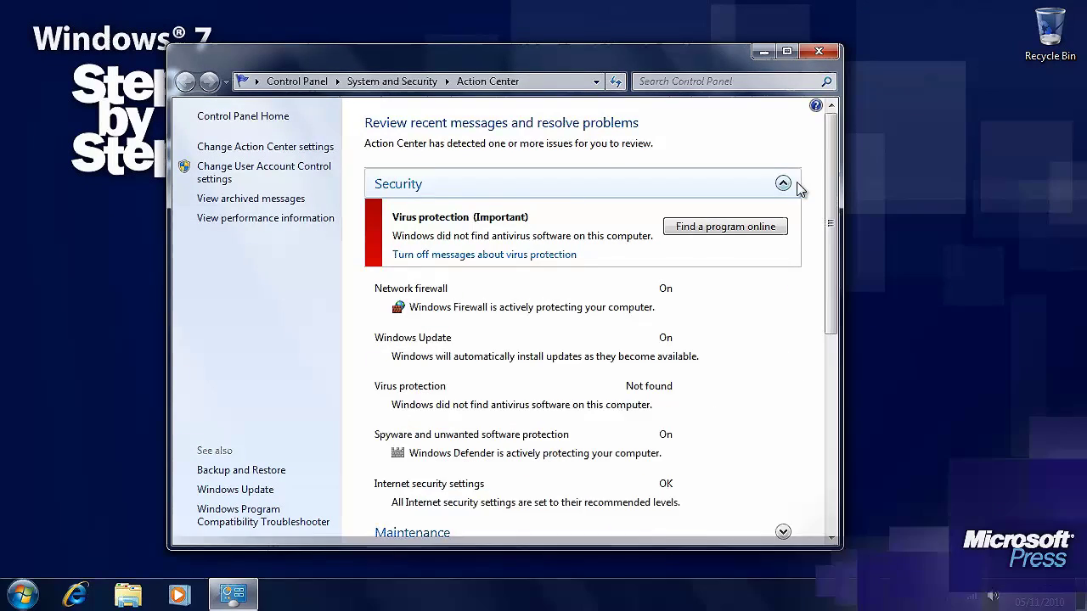
{"action": "mouse_move", "coordinate": [829, 259]}
{"action": "left_mouse_down"}
{"action": "mouse_move", "coordinate": [832, 364]}
{"action": "mouse_move", "coordinate": [832, 263]}
{"action": "left_mouse_up"}
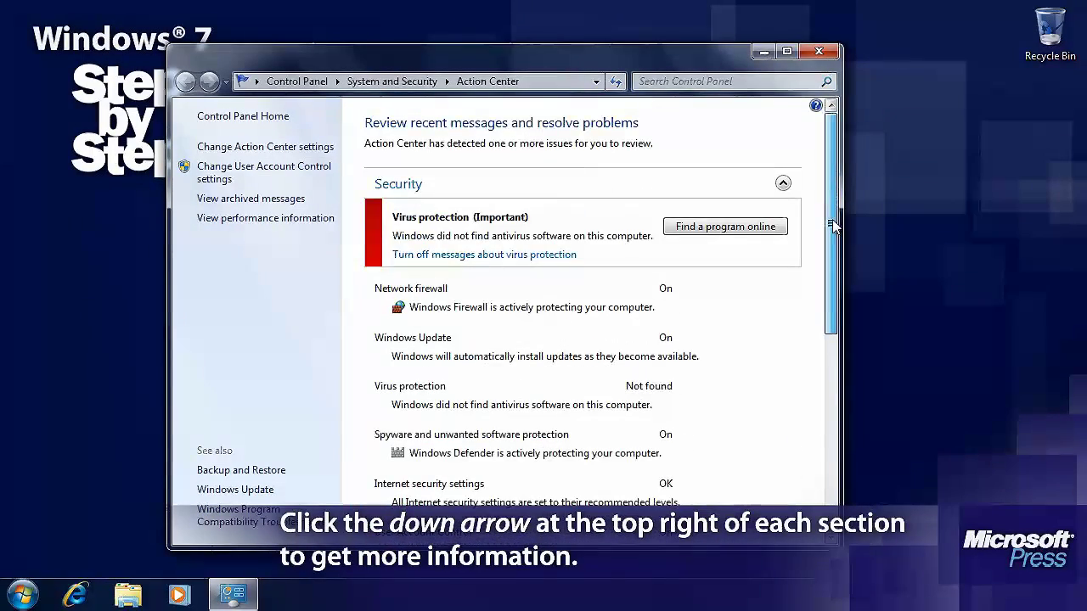
{"action": "left_click", "coordinate": [797, 184]}
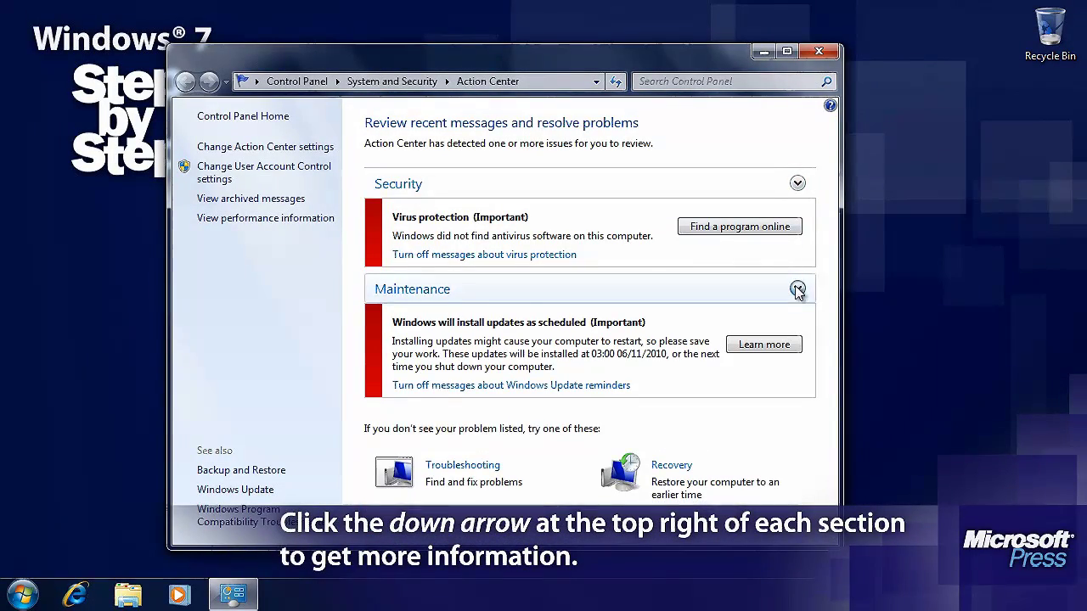
{"action": "left_click", "coordinate": [797, 288]}
{"action": "mouse_move", "coordinate": [834, 292]}
{"action": "left_mouse_down"}
{"action": "mouse_move", "coordinate": [833, 382]}
{"action": "mouse_move", "coordinate": [833, 312]}
{"action": "left_mouse_up"}
{"action": "left_click", "coordinate": [790, 260]}
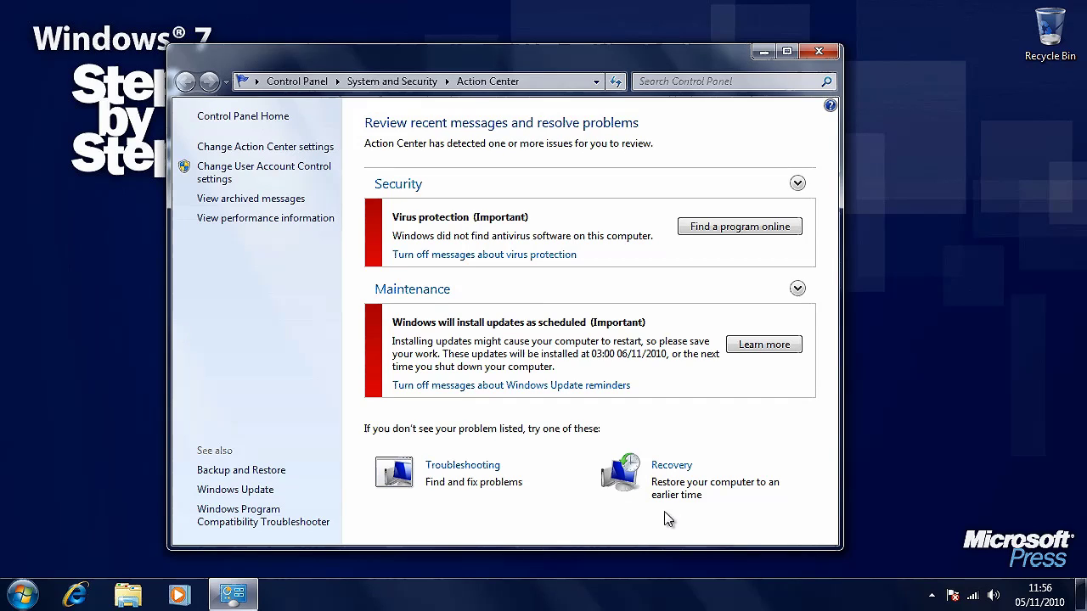
Turn off Windows Backup messages in the Action Center settings and save the change
{"action": "left_click", "coordinate": [313, 147]}
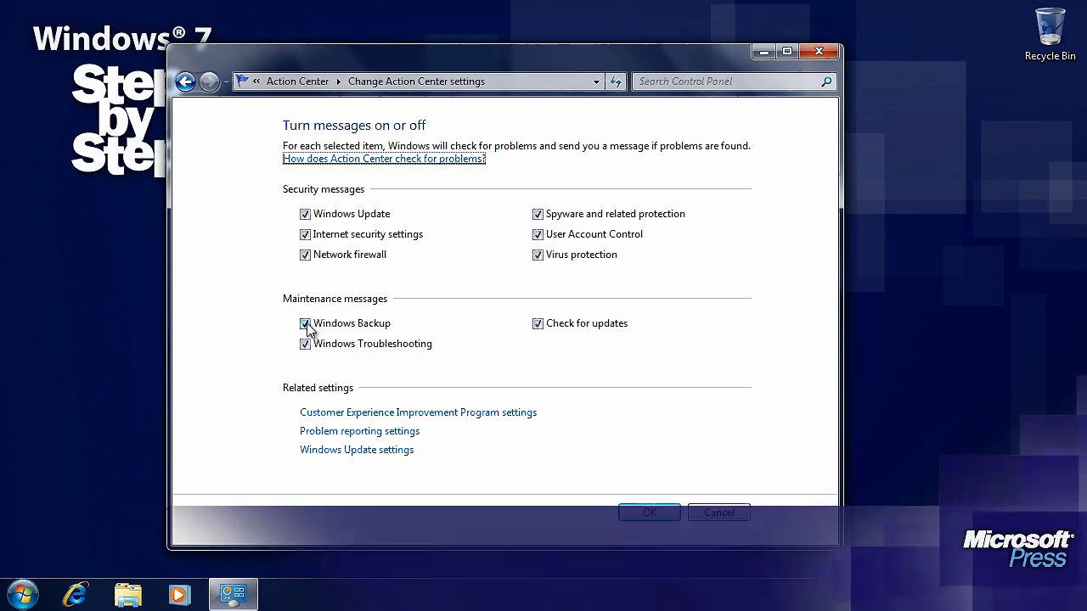
{"action": "left_click", "coordinate": [305, 324]}
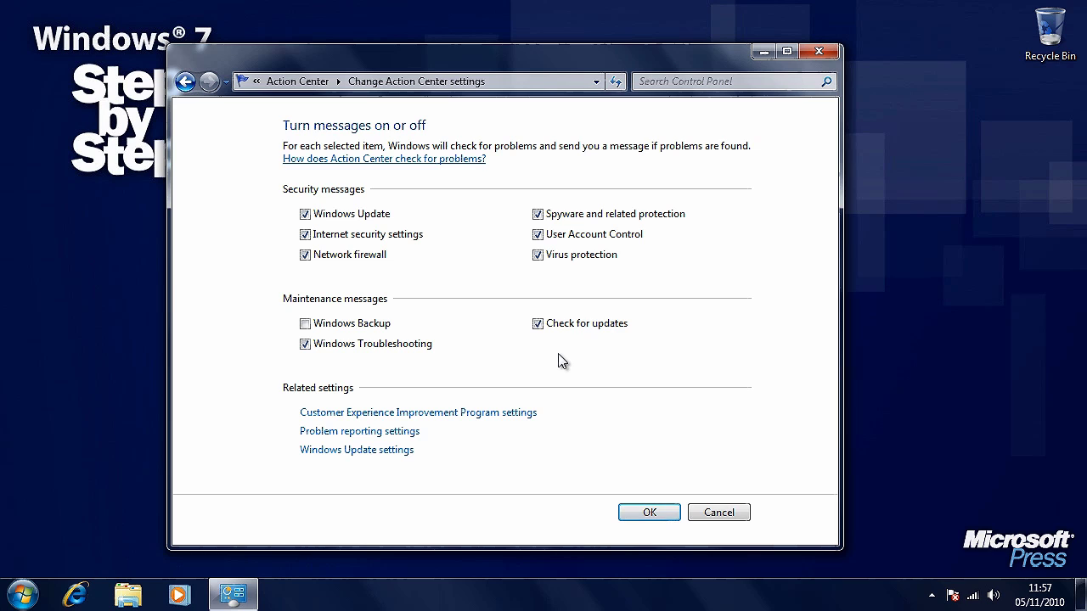
{"action": "left_click", "coordinate": [650, 514]}
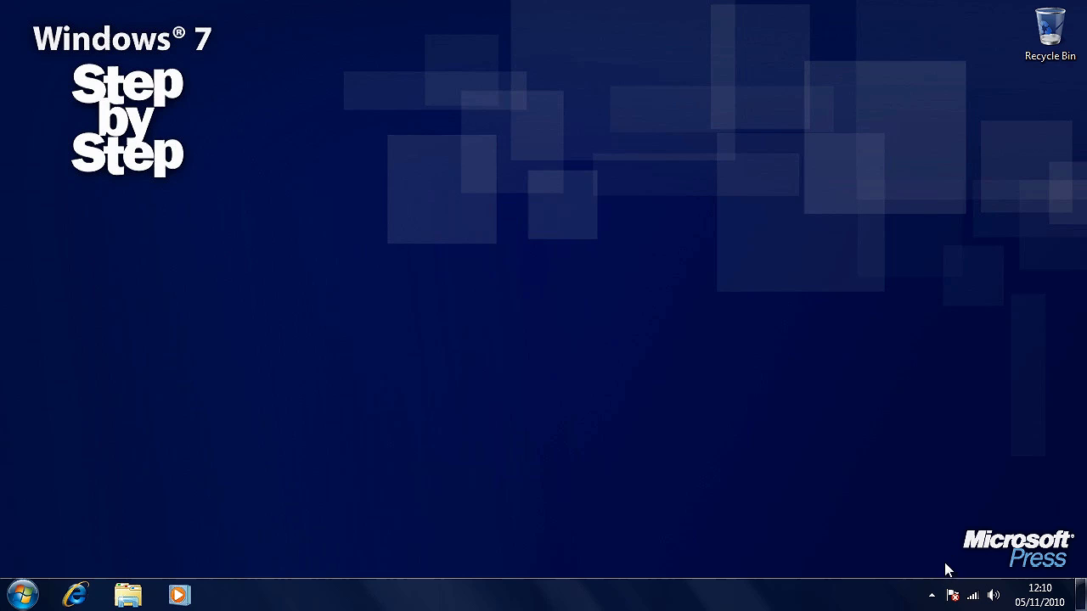
Find an antivirus program online through the Action Center message and open the Microsoft Security Essentials page
{"action": "left_click", "coordinate": [952, 596]}
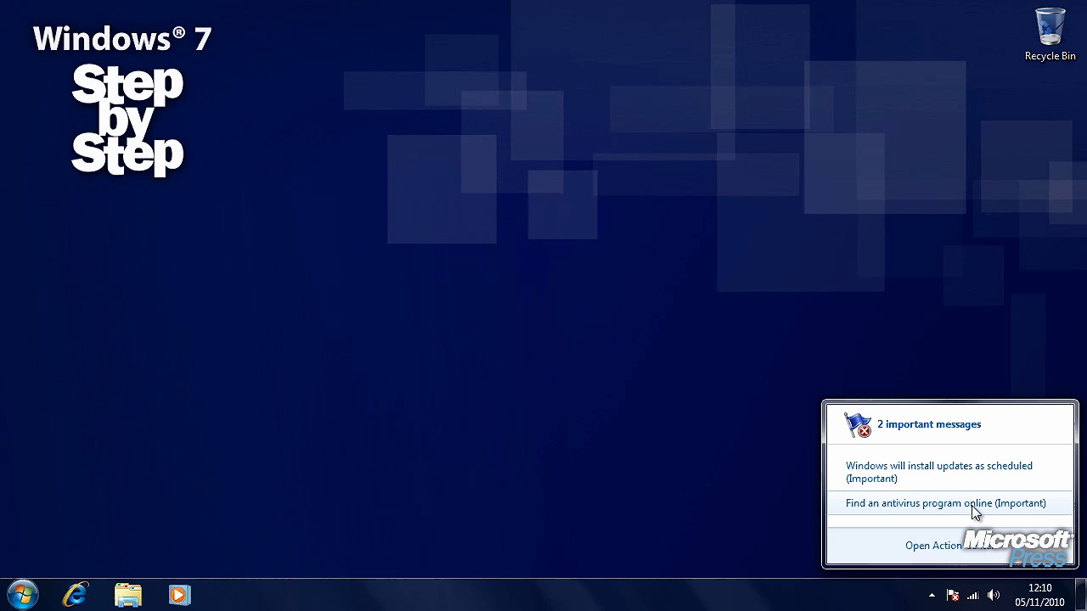
{"action": "left_click", "coordinate": [1026, 508]}
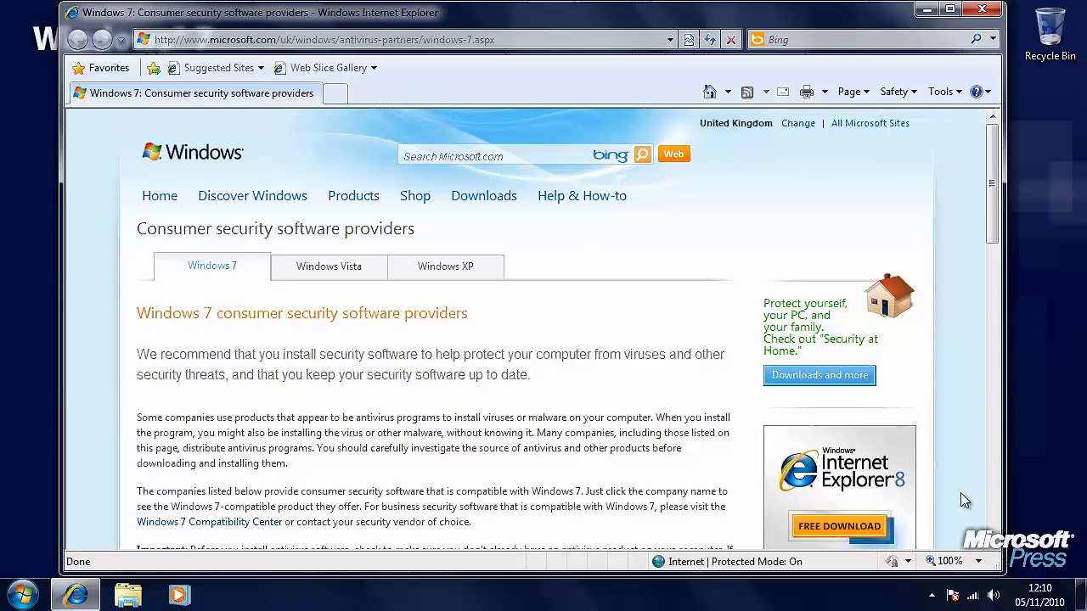
{"action": "left_click_drag", "start_coordinate": [993, 232], "coordinate": [996, 377]}
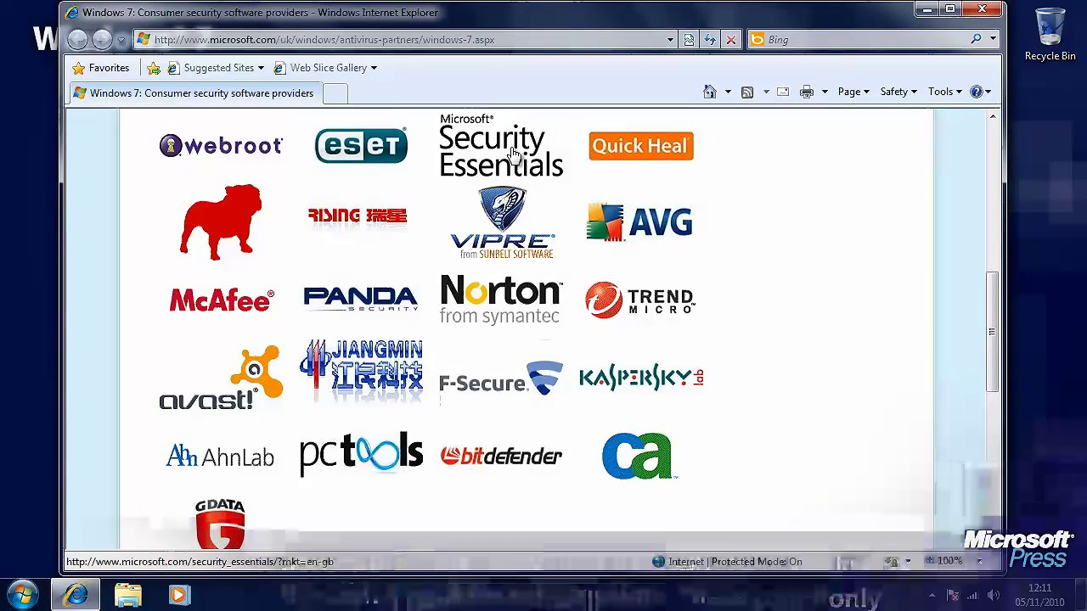
{"action": "left_click", "coordinate": [512, 154]}
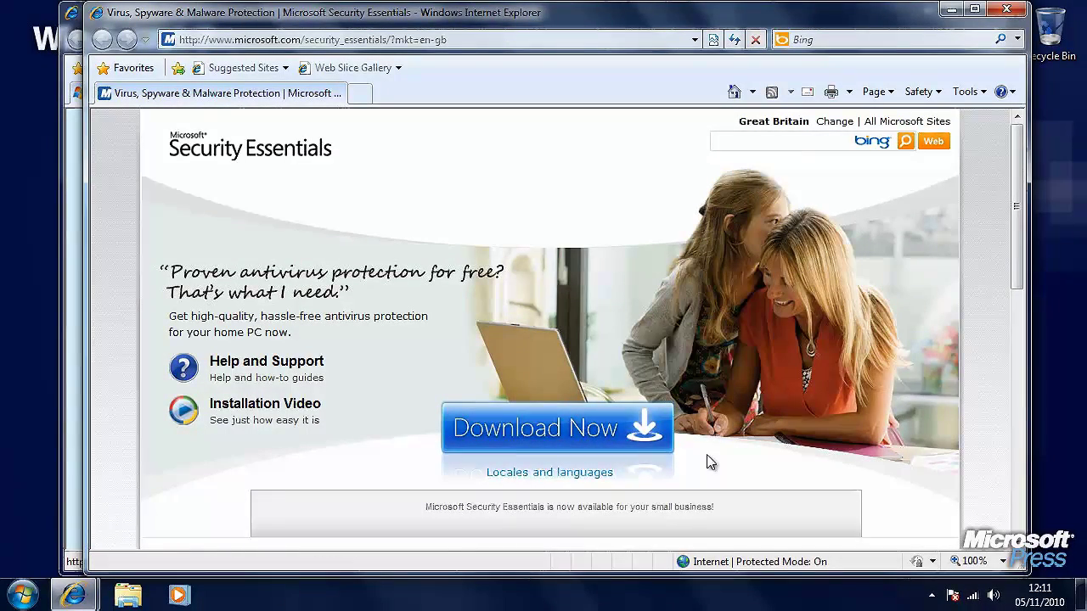
Download Microsoft Security Essentials, saving the installer mssefullinstall-amd64fre-en-us-vista-win7.exe to the computer
{"action": "left_click", "coordinate": [552, 430]}
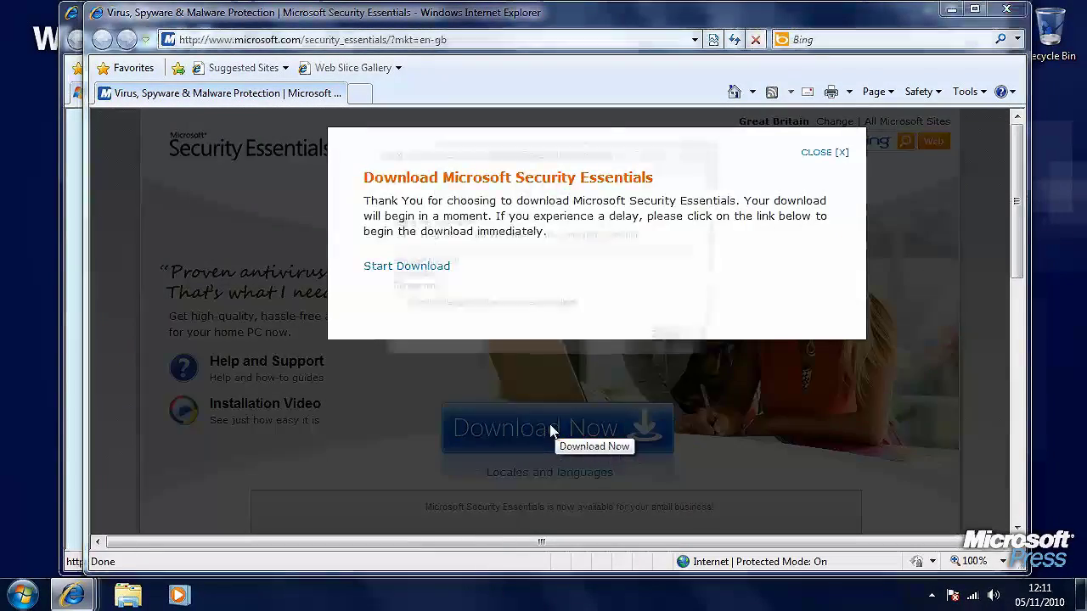
{"action": "left_click", "coordinate": [590, 308]}
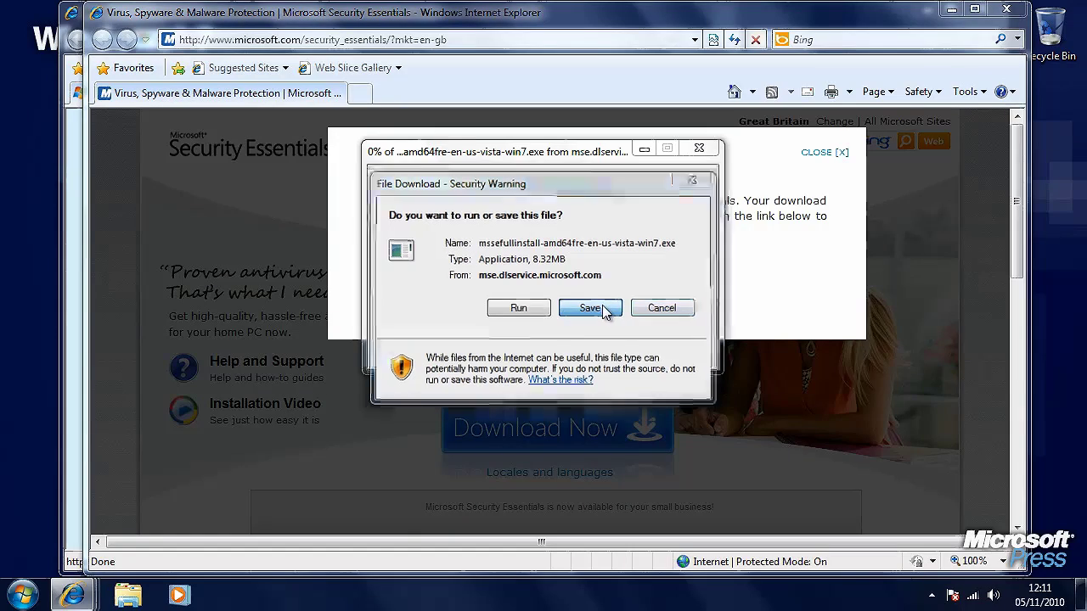
{"action": "key", "text": "Return"}
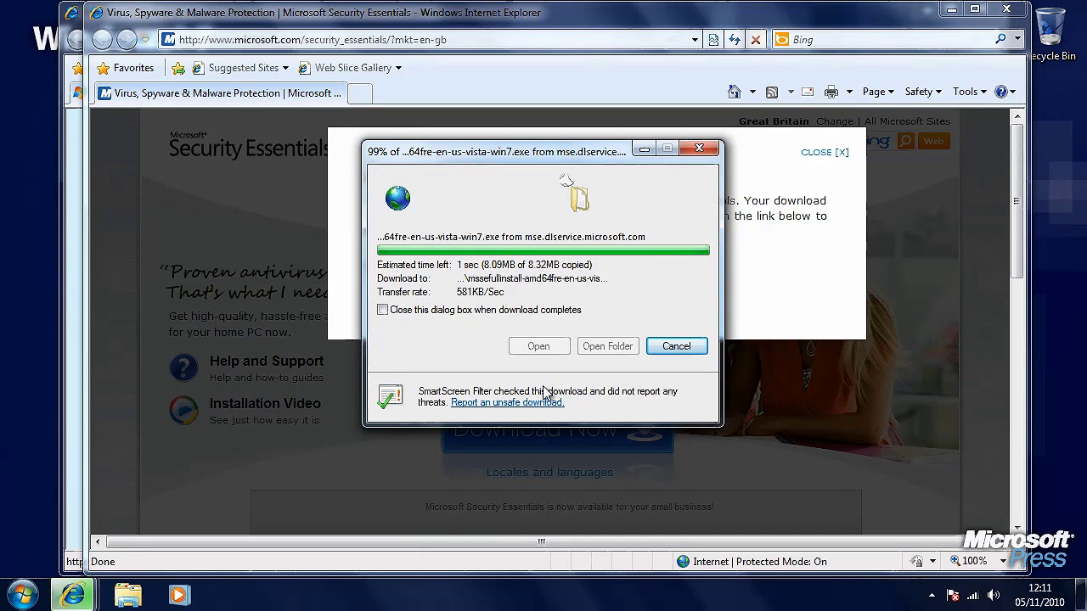
View the hidden notification area icons and close their pop-up again
{"action": "left_click", "coordinate": [932, 597]}
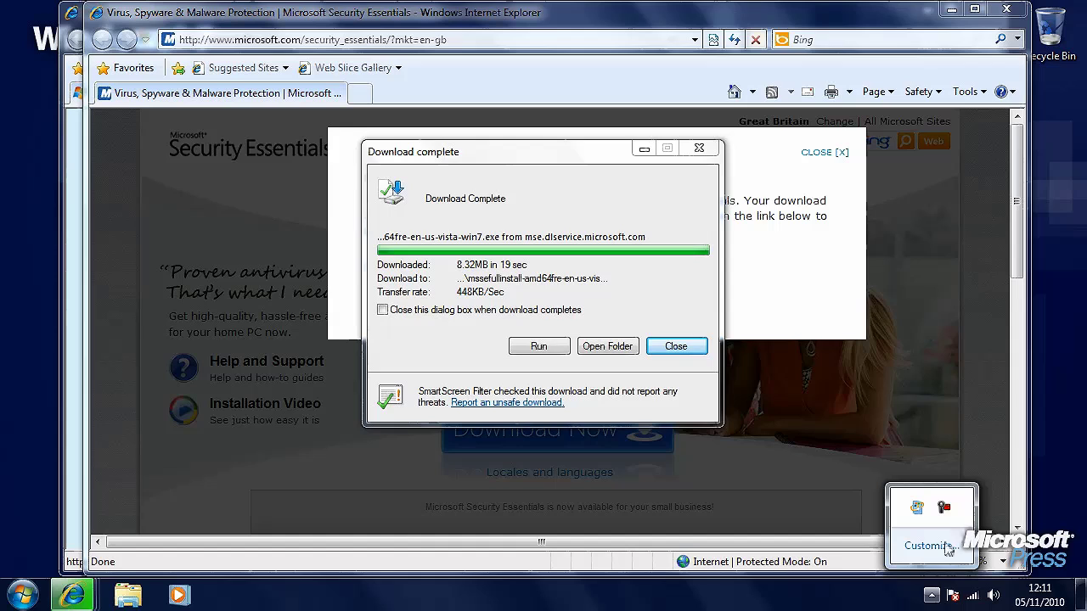
{"action": "left_click", "coordinate": [931, 597]}
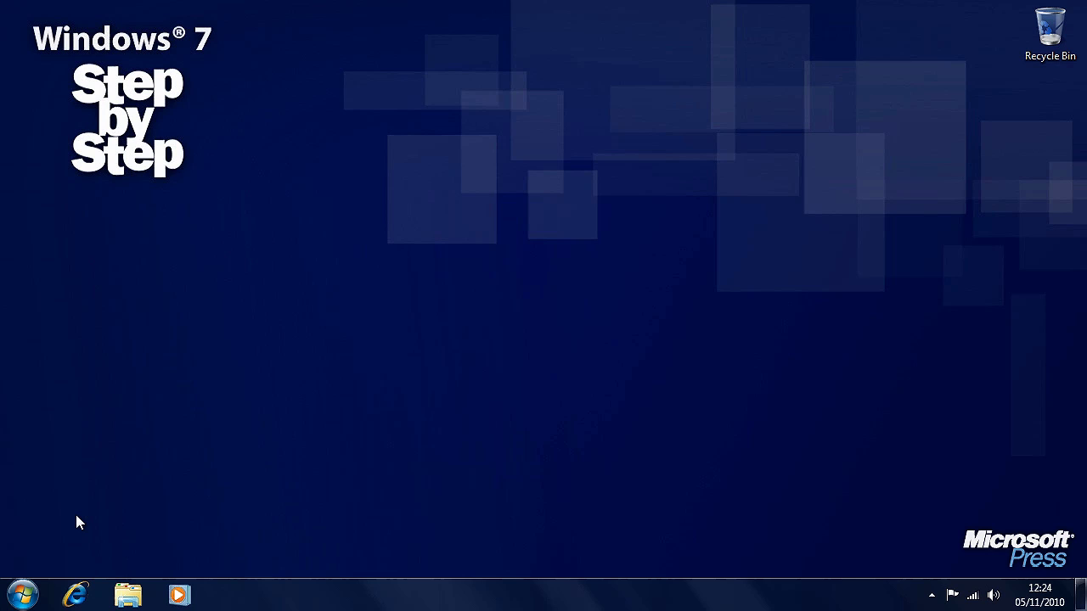
Open the Start menu and examine the alternatives to shutting down, such as Log off, Lock and Sleep
{"action": "left_click", "coordinate": [23, 595]}
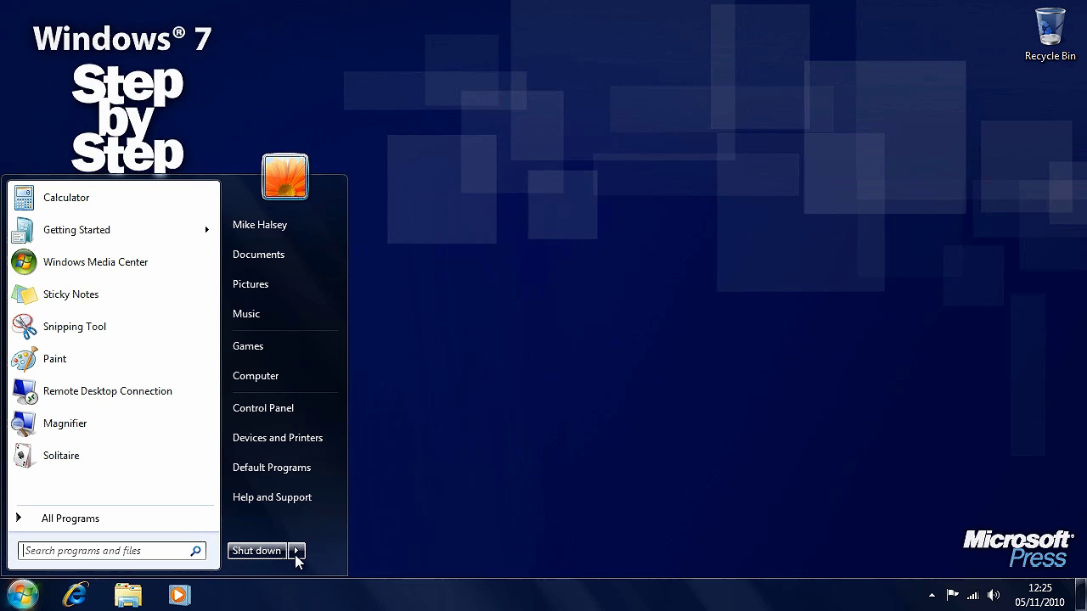
{"action": "mouse_move", "coordinate": [294, 554]}
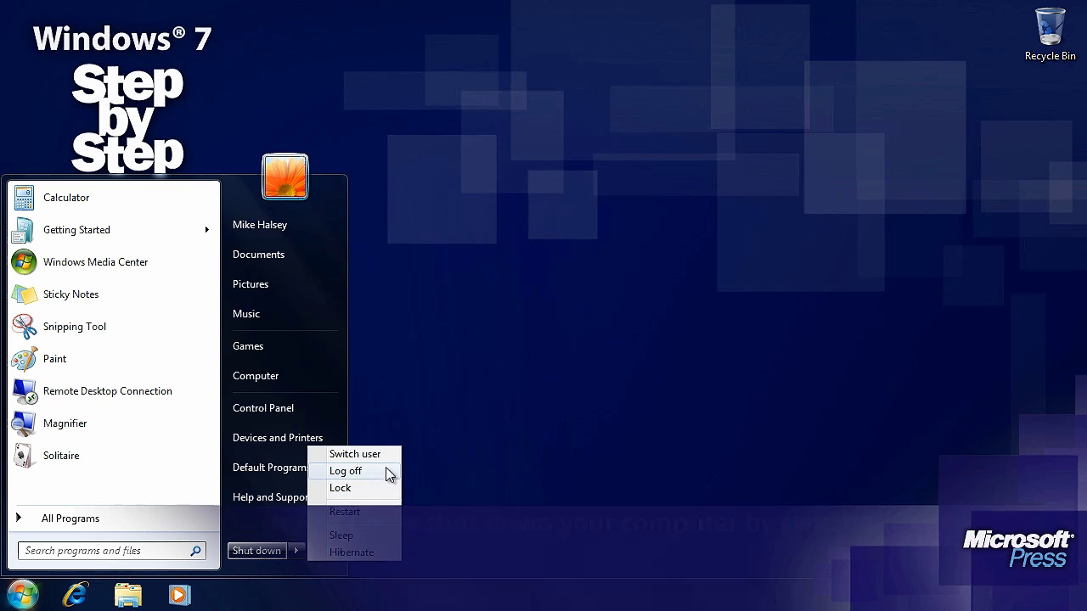